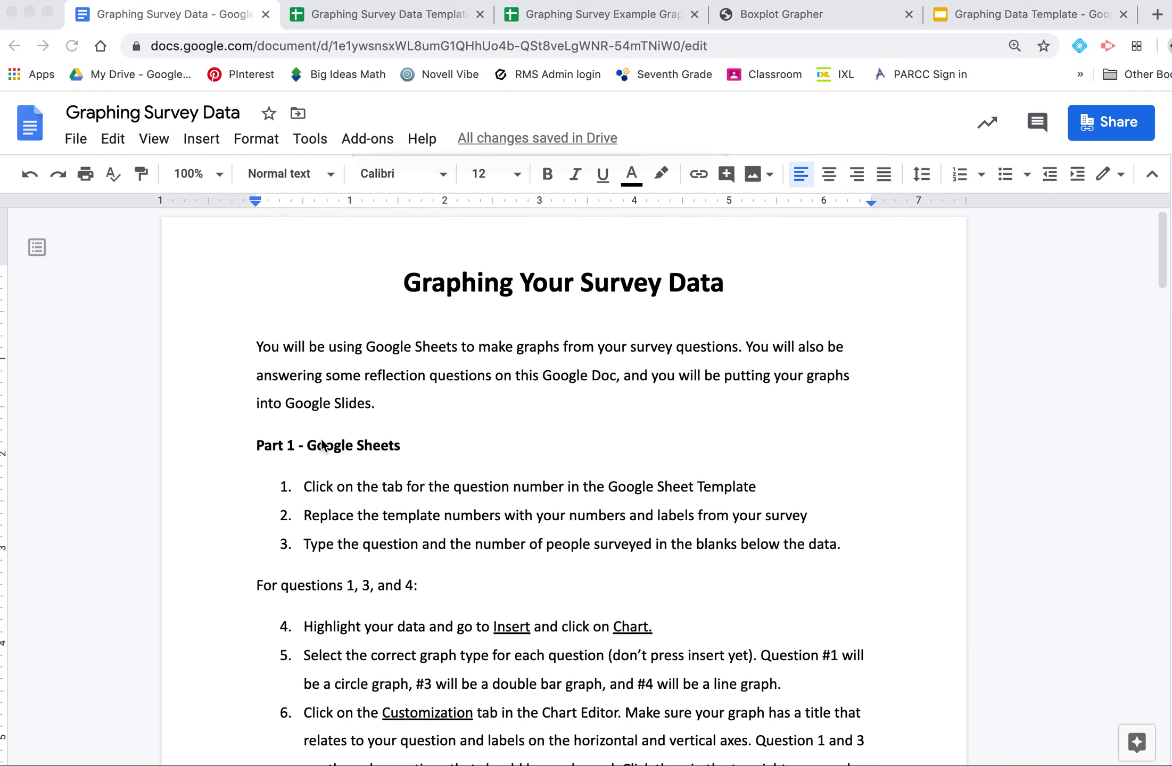
Step: Switch to the Graphing Survey Data Template spreadsheet and undo the last three edits on the Question 1 sheet, restoring the placeholder title and choices
click(370, 22)
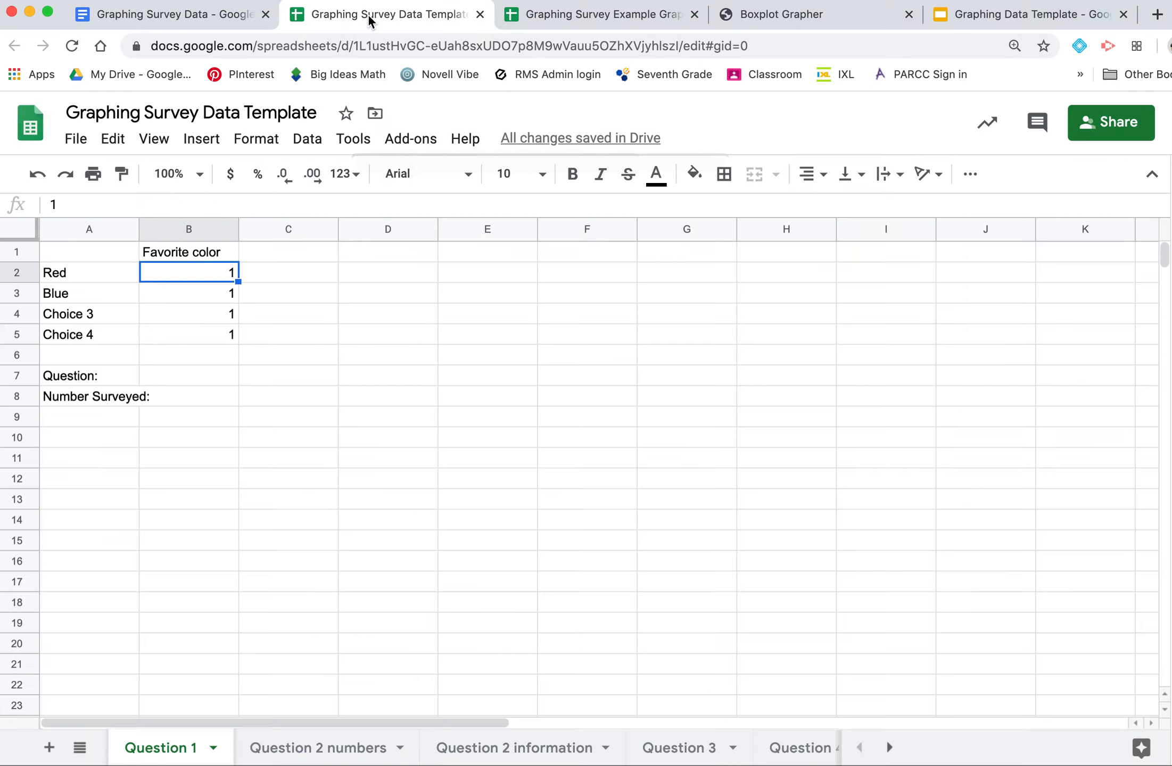
click(166, 255)
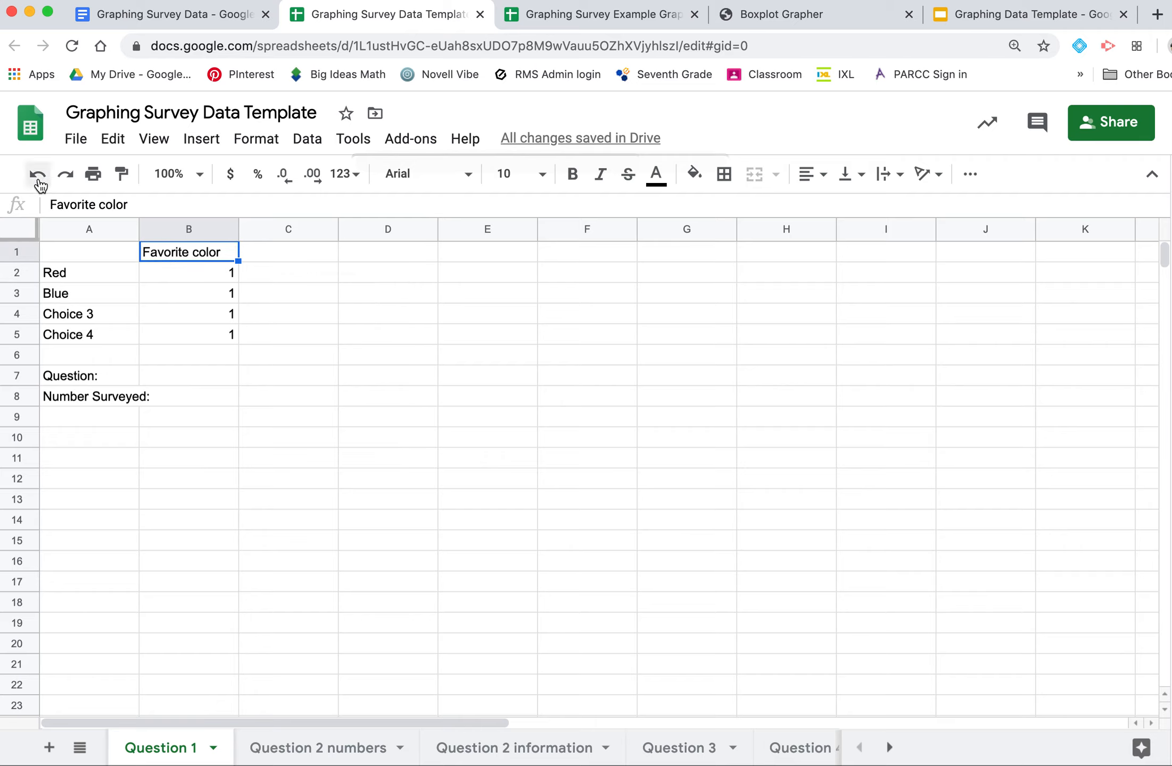
click(37, 178)
click(37, 178)
click(37, 178)
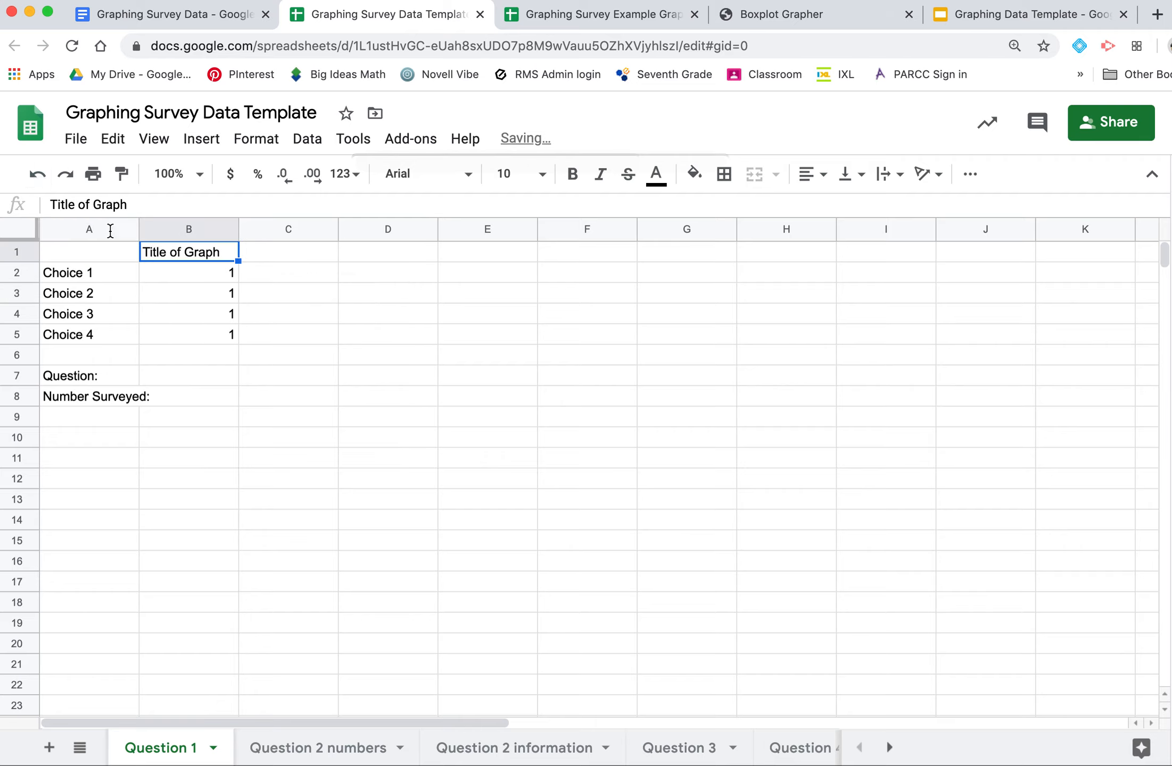
click(277, 395)
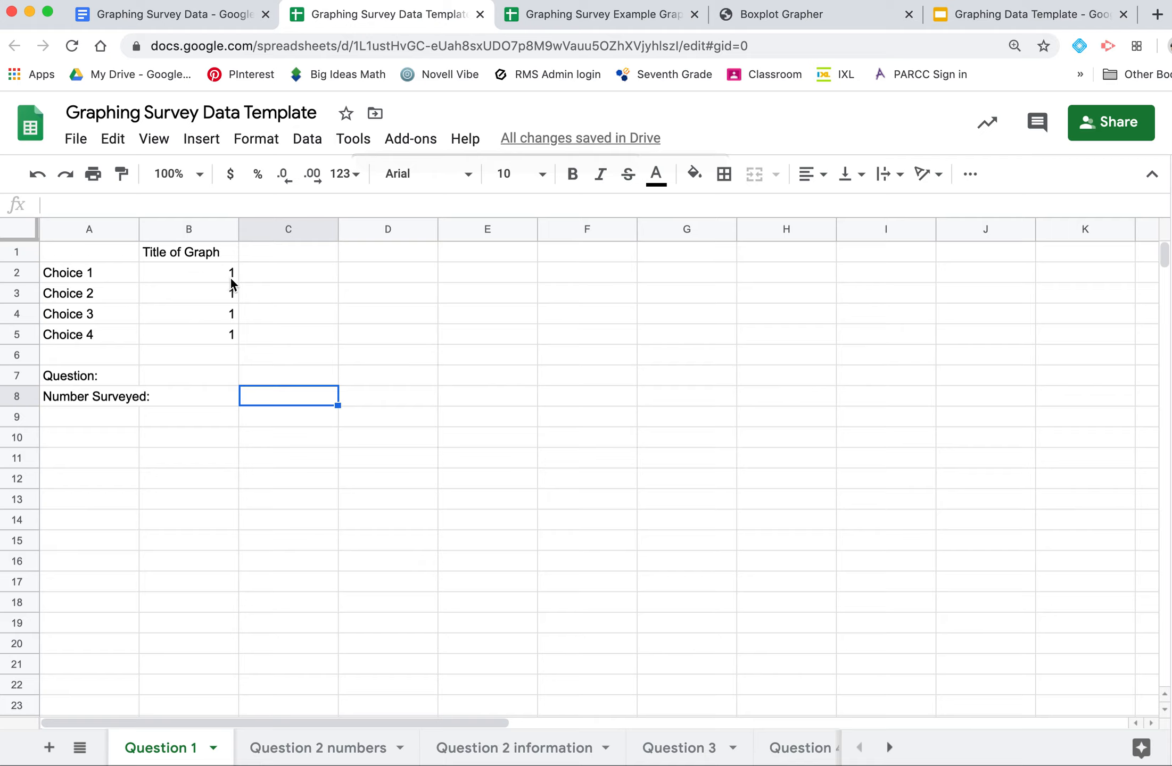
Step: Replace the graph title in B1 with "Favorite Color" and the first two choice labels with "Red" and "Blue"
click(215, 252)
text(F)
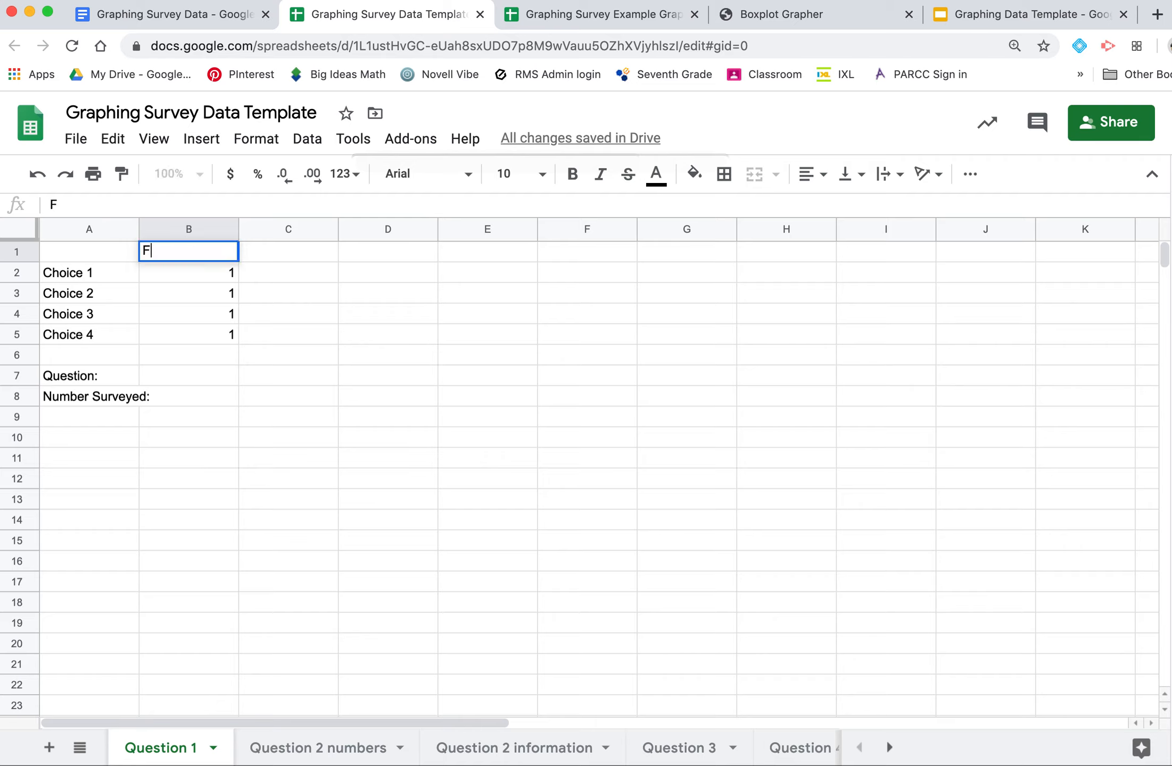
text(avorite Color)
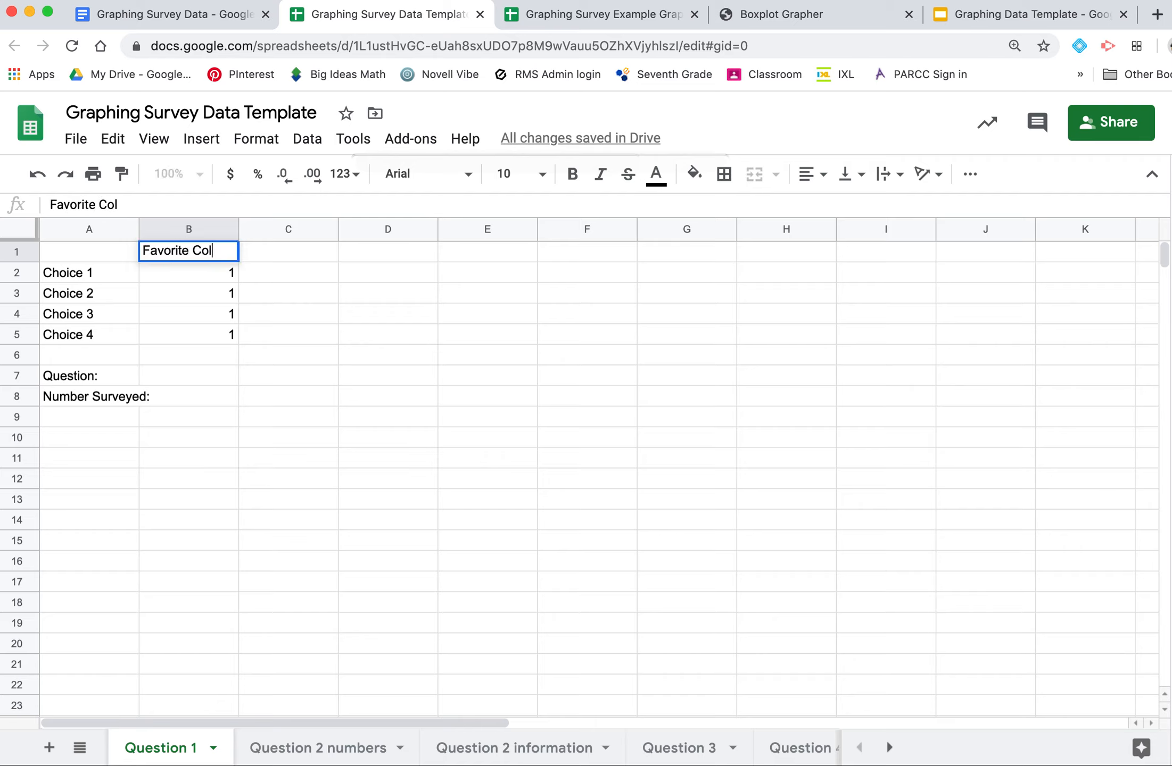
click(101, 278)
text(Red)
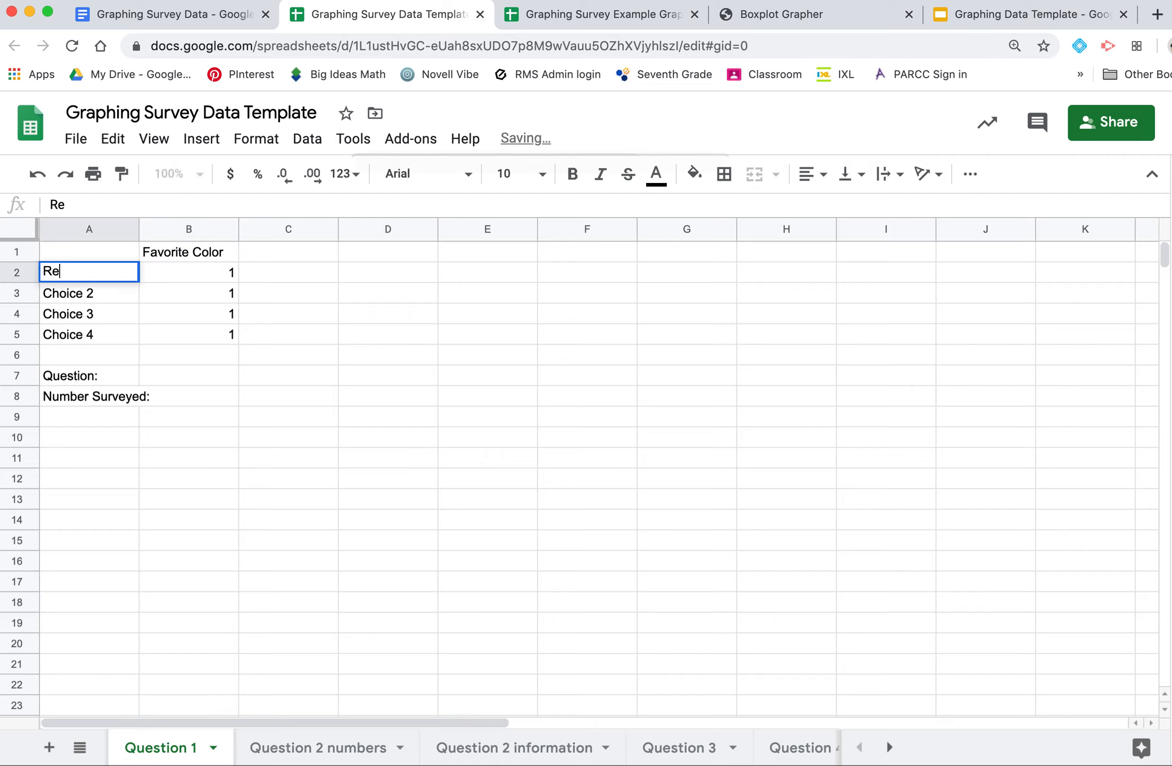
click(92, 300)
text(Bl)
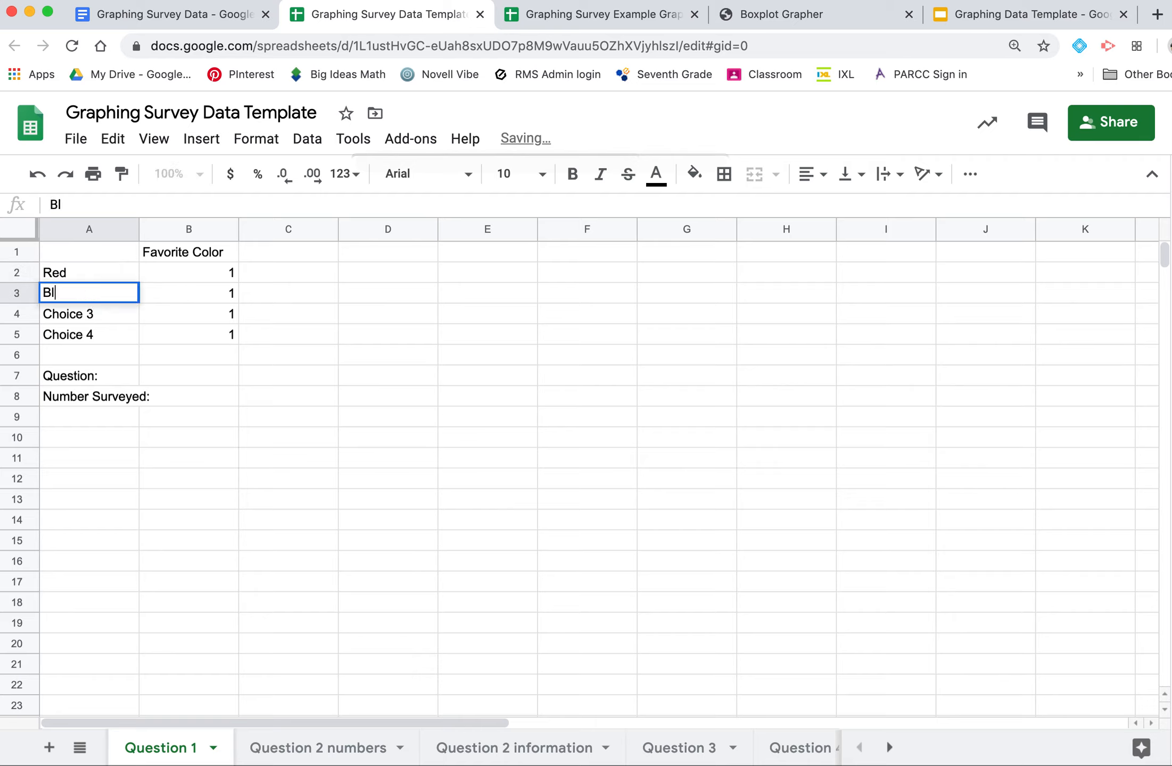
text(ue)
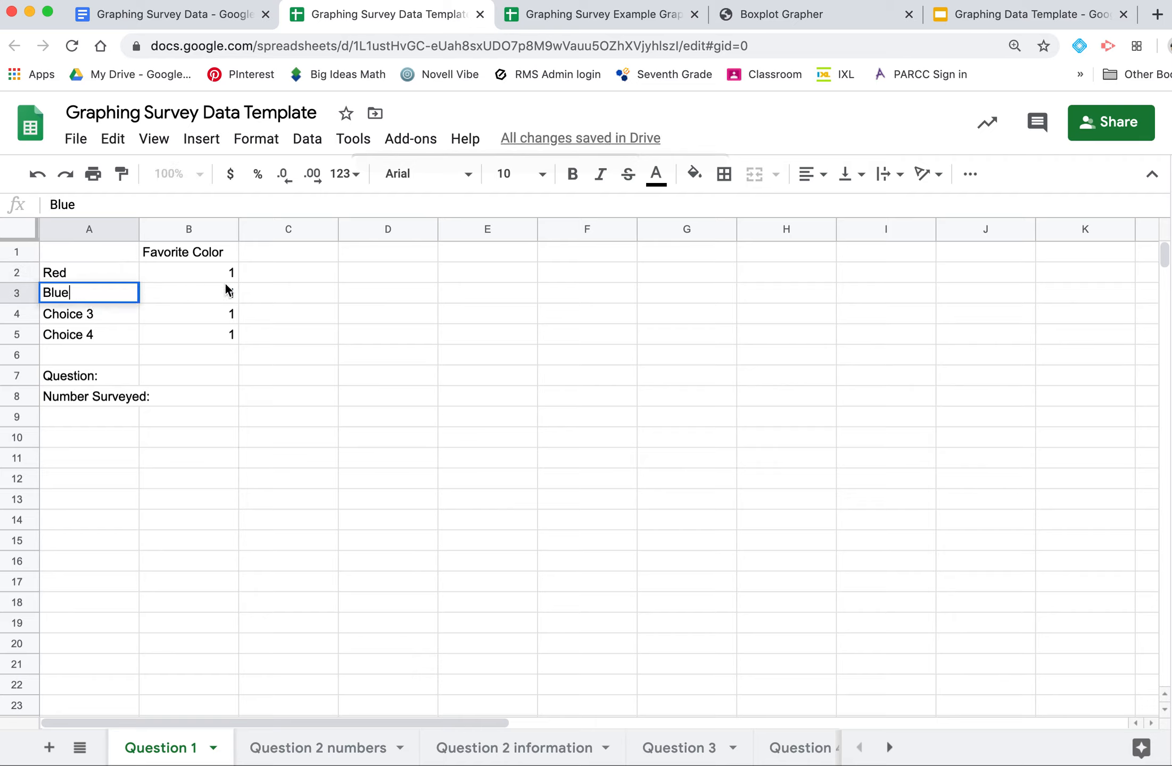
Step: Set the survey counts to 4 for Red and 12 for Blue
click(234, 270)
text(4)
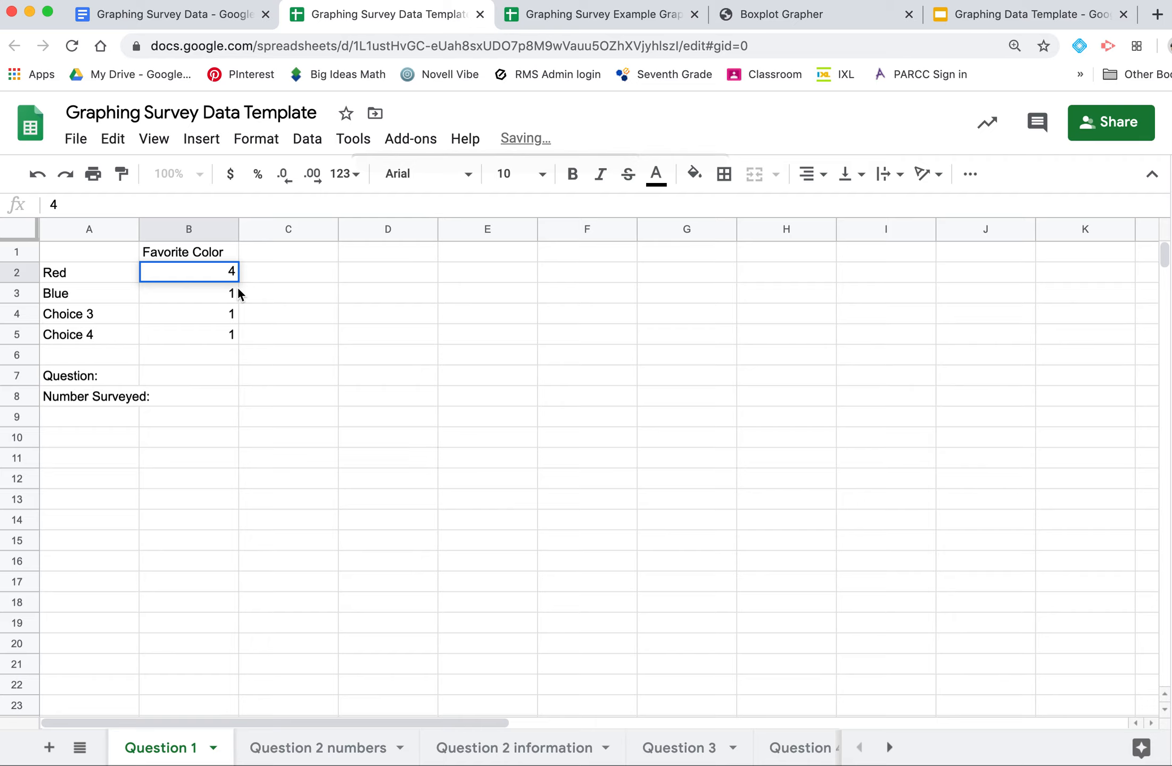
click(235, 295)
text(12)
click(271, 318)
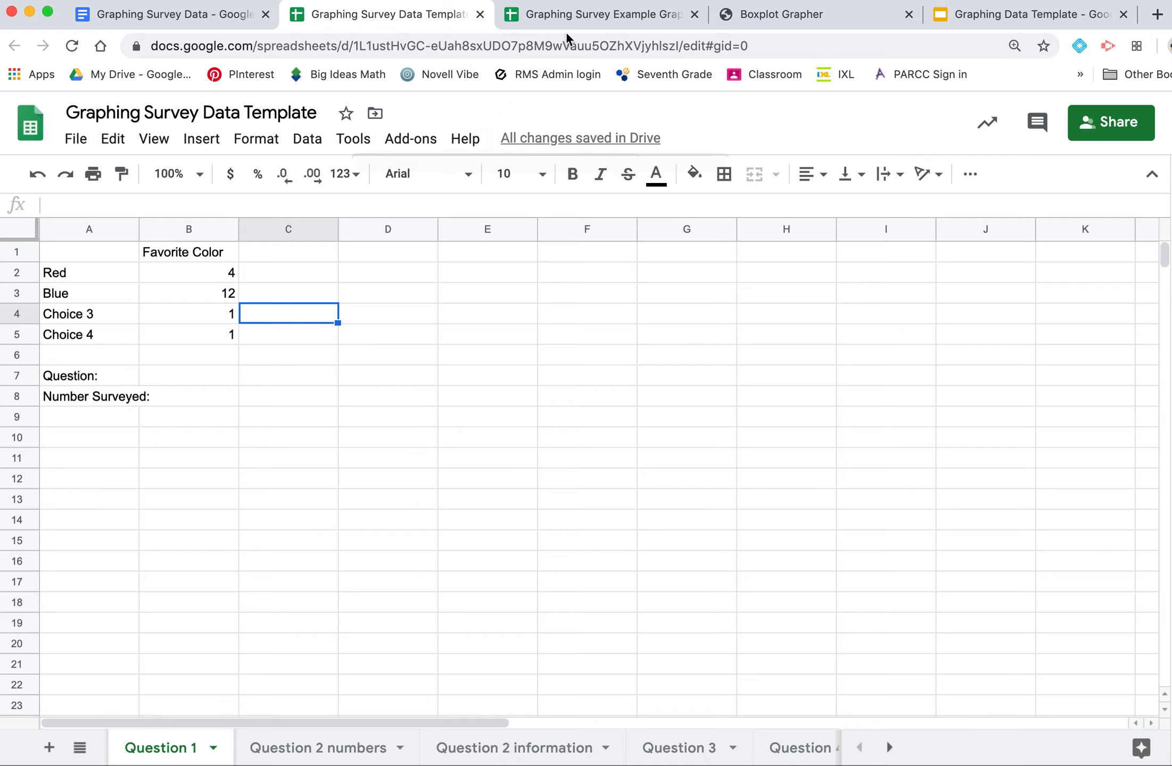
Step: Switch to the Graphing Survey Example Graphs spreadsheet and delete the Favorite Music pie chart from the Question 1 sheet
click(572, 13)
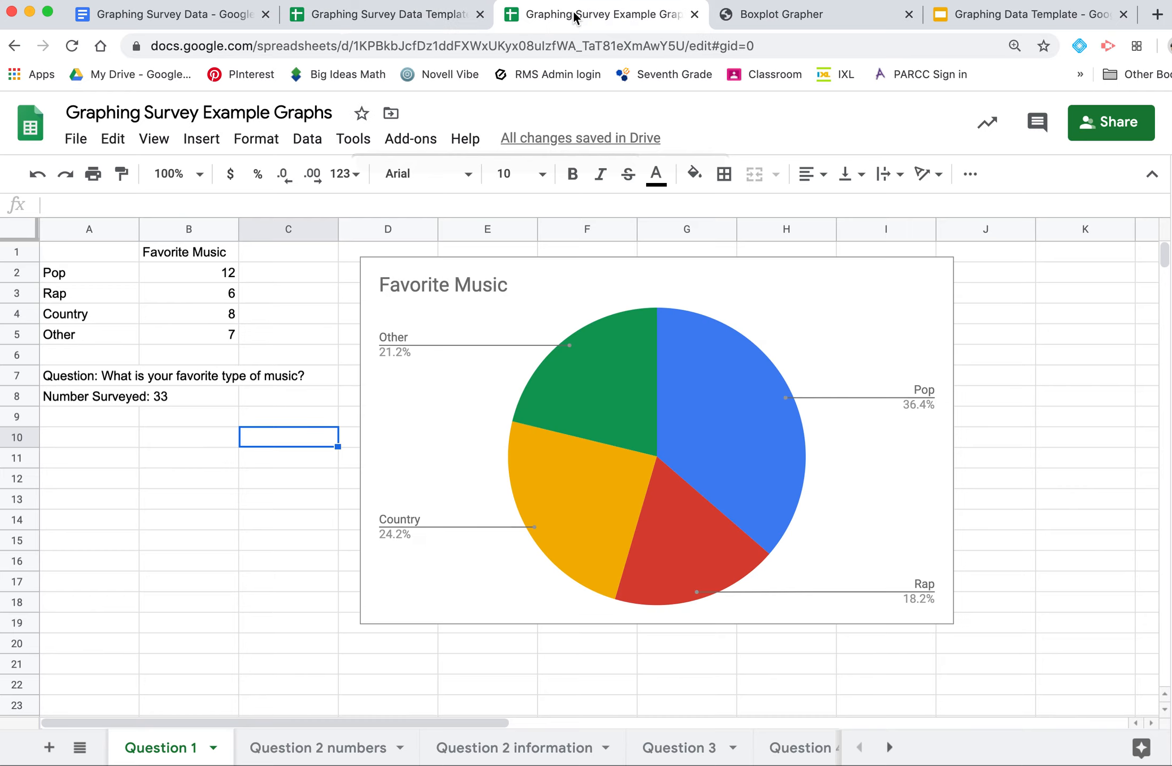
click(439, 267)
key(Delete)
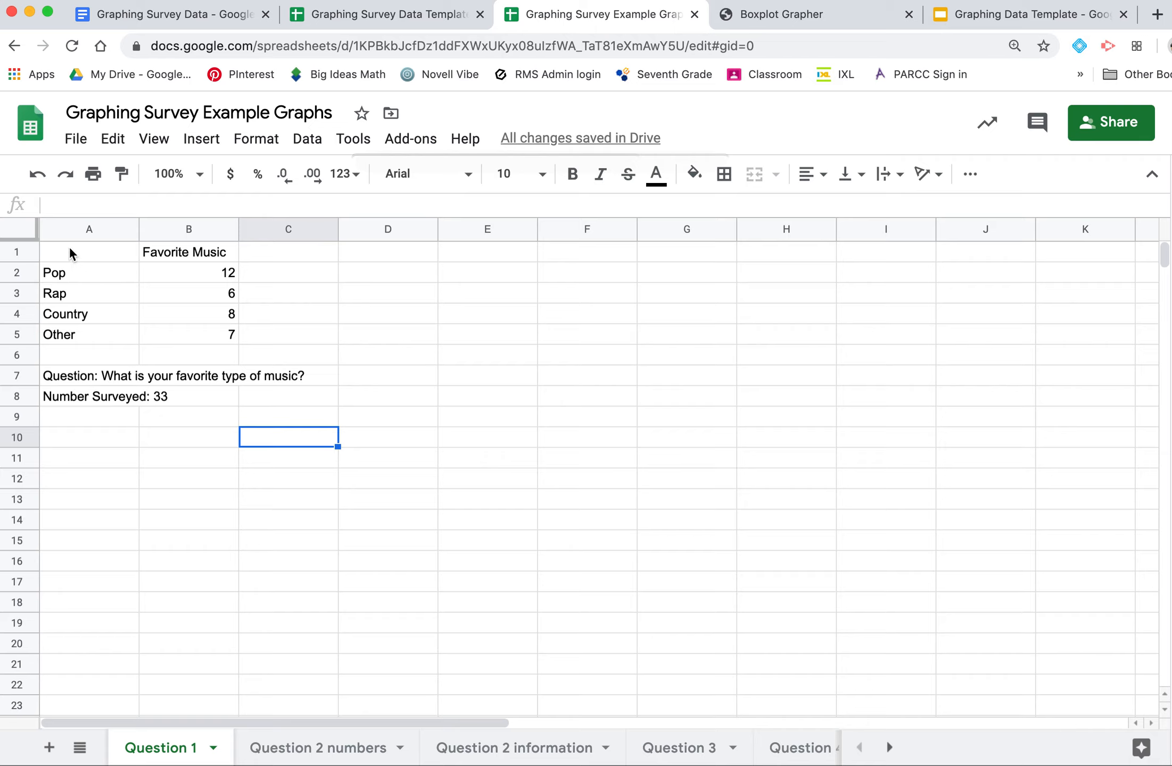
Step: Insert a chart from the Favorite Music data in A1:B5 and shift it right, off the data table
drag(68, 247, 179, 335)
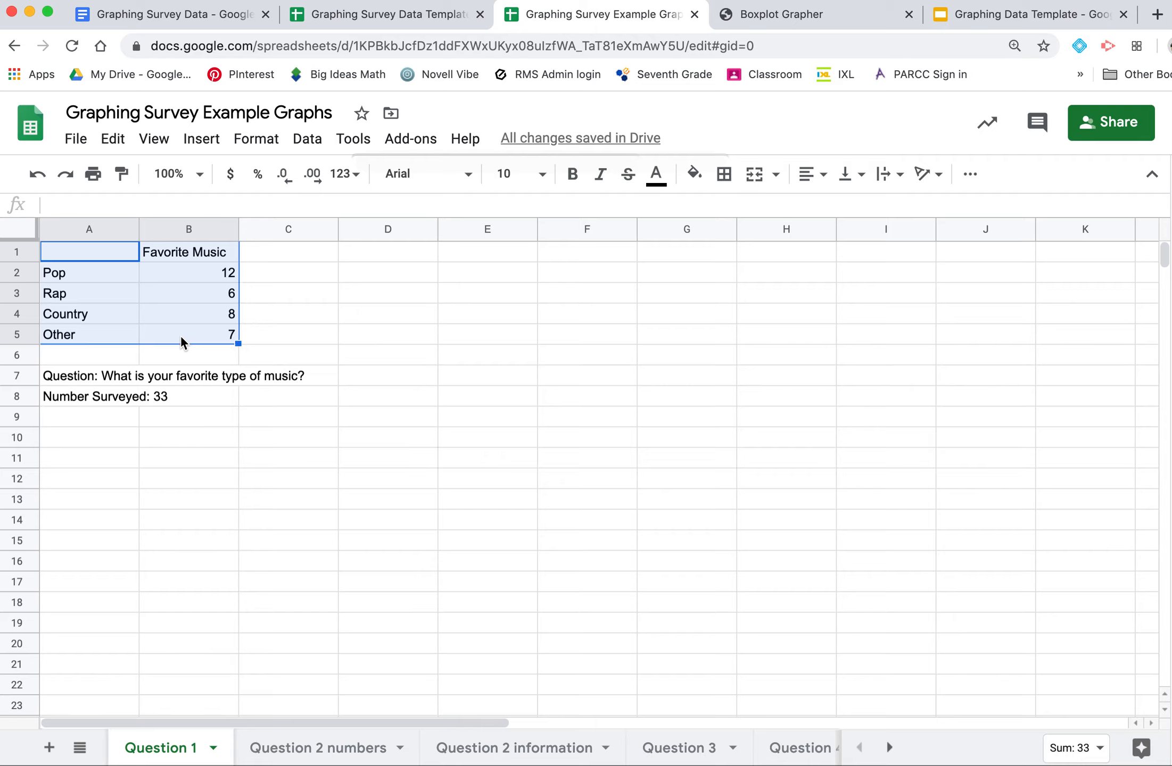
click(180, 335)
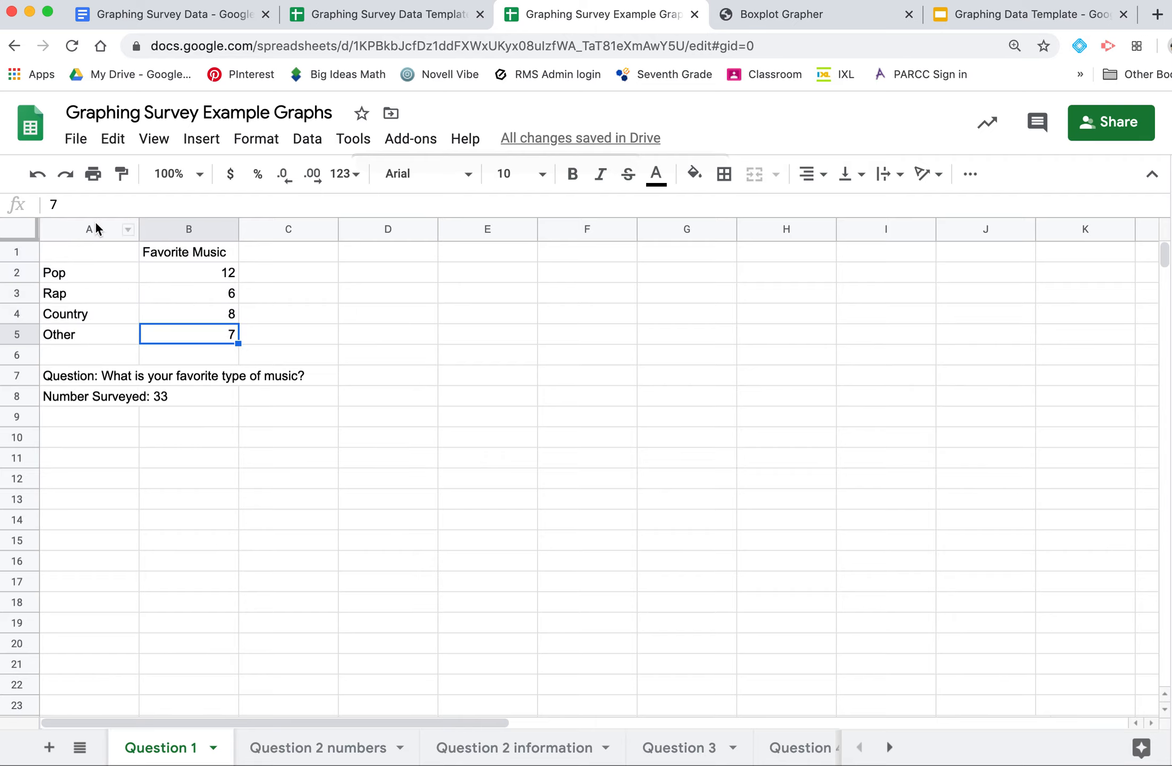
mouse_move(87, 246)
mouse_down()
mouse_move(287, 434)
mouse_move(219, 339)
mouse_up()
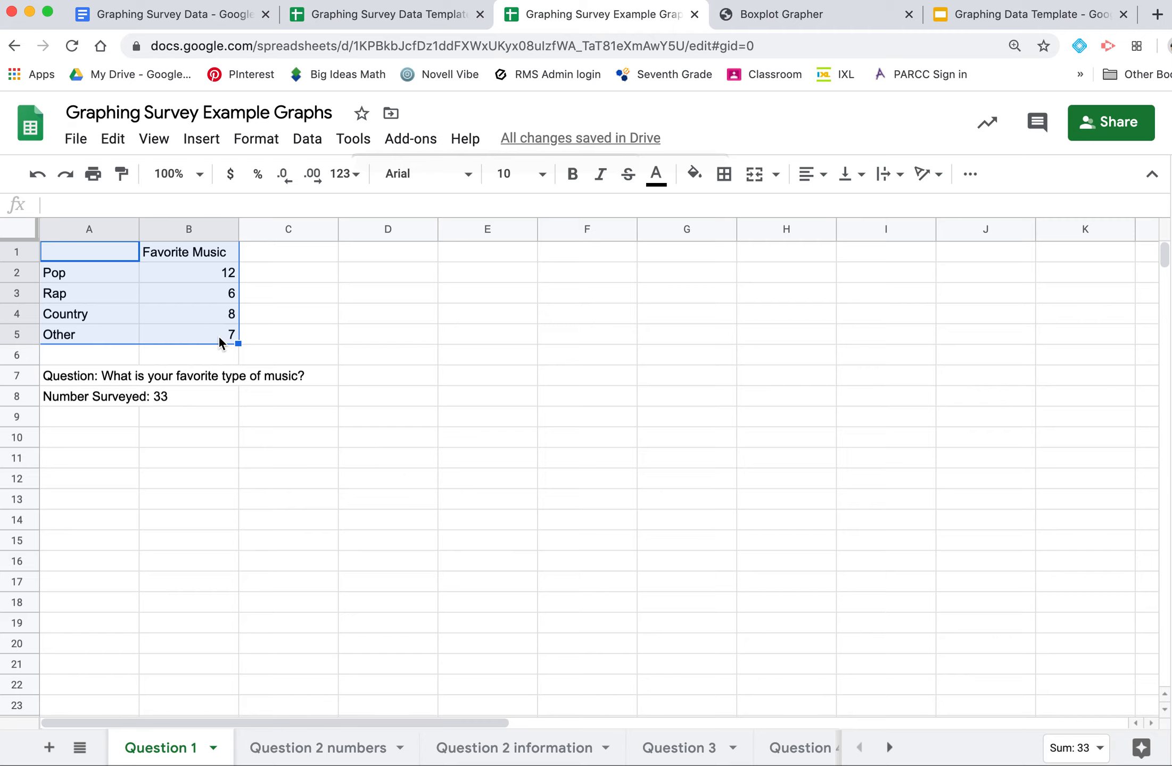
click(207, 141)
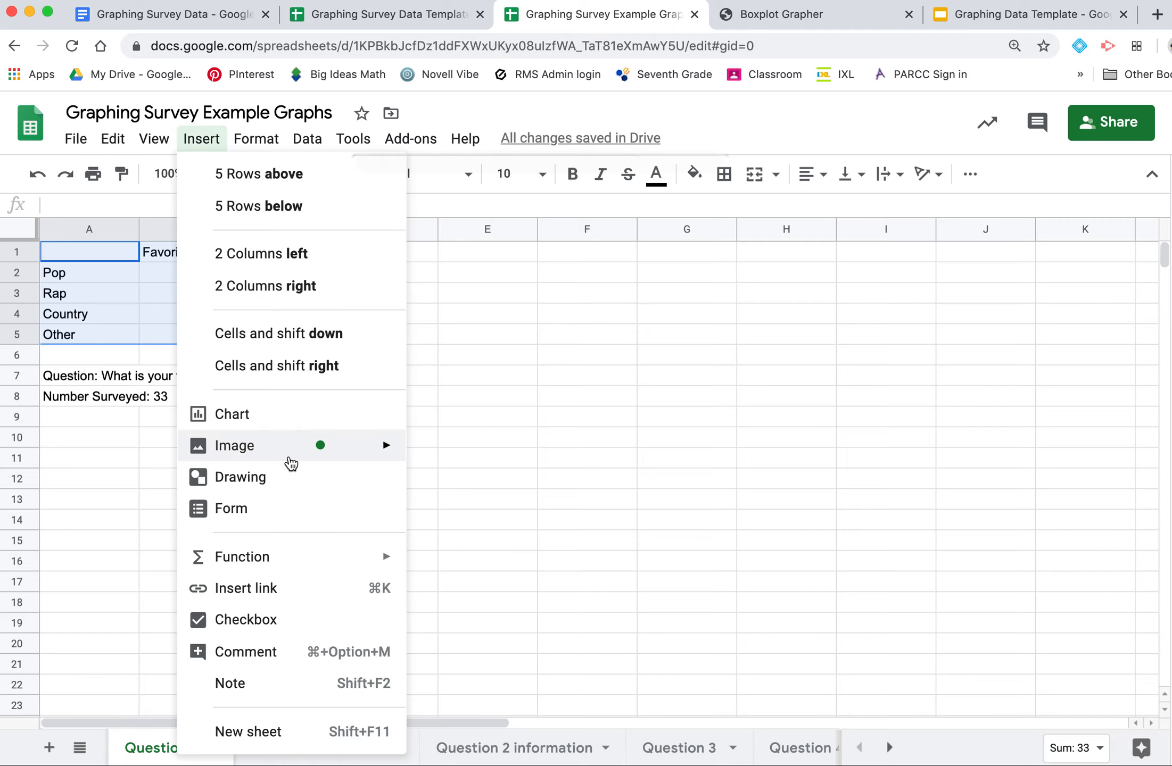
click(303, 424)
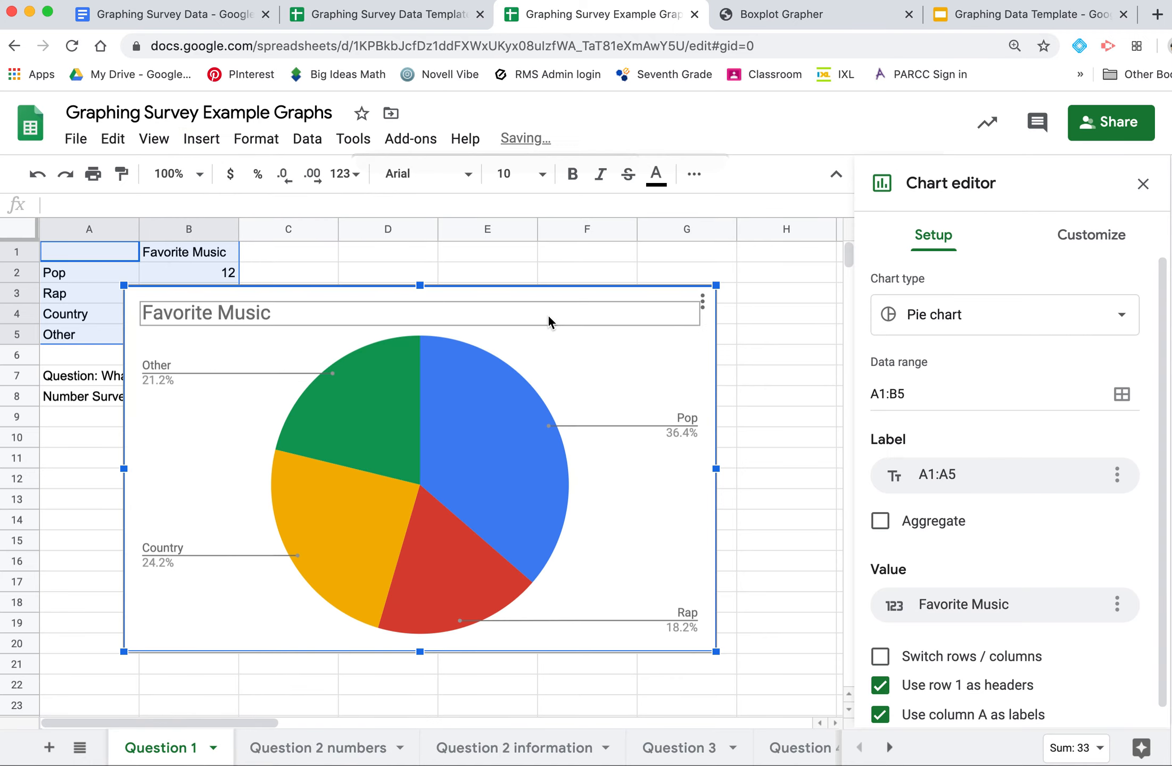
drag(570, 293, 711, 288)
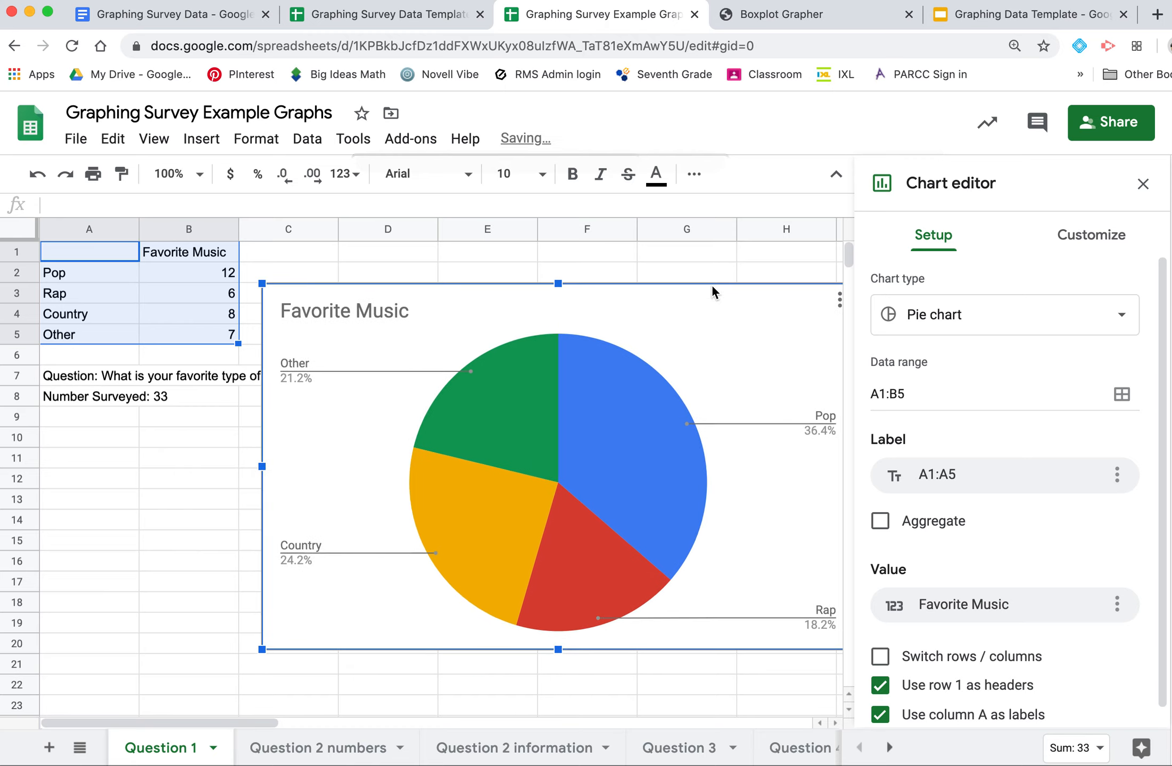
Step: Switch to the Graphing Survey Data document and examine the example graphs for the four questions
click(214, 21)
scroll(506, 675, down, 2)
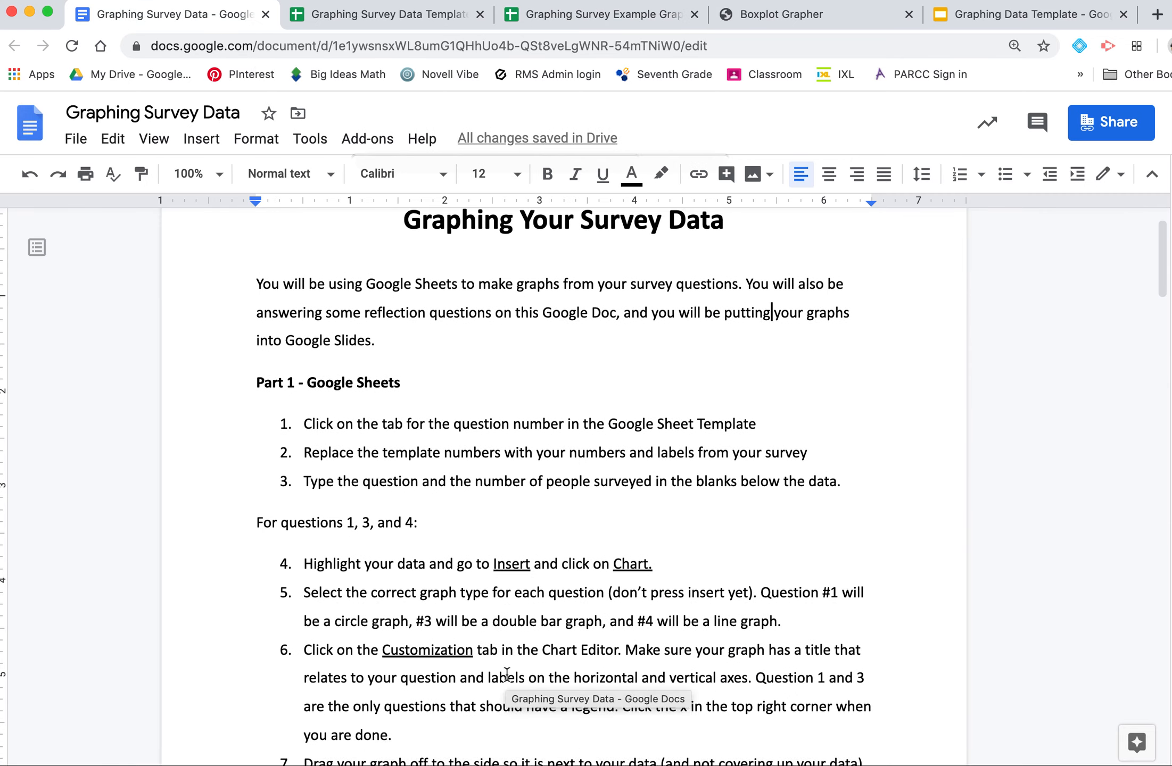
scroll(507, 674, down, 8)
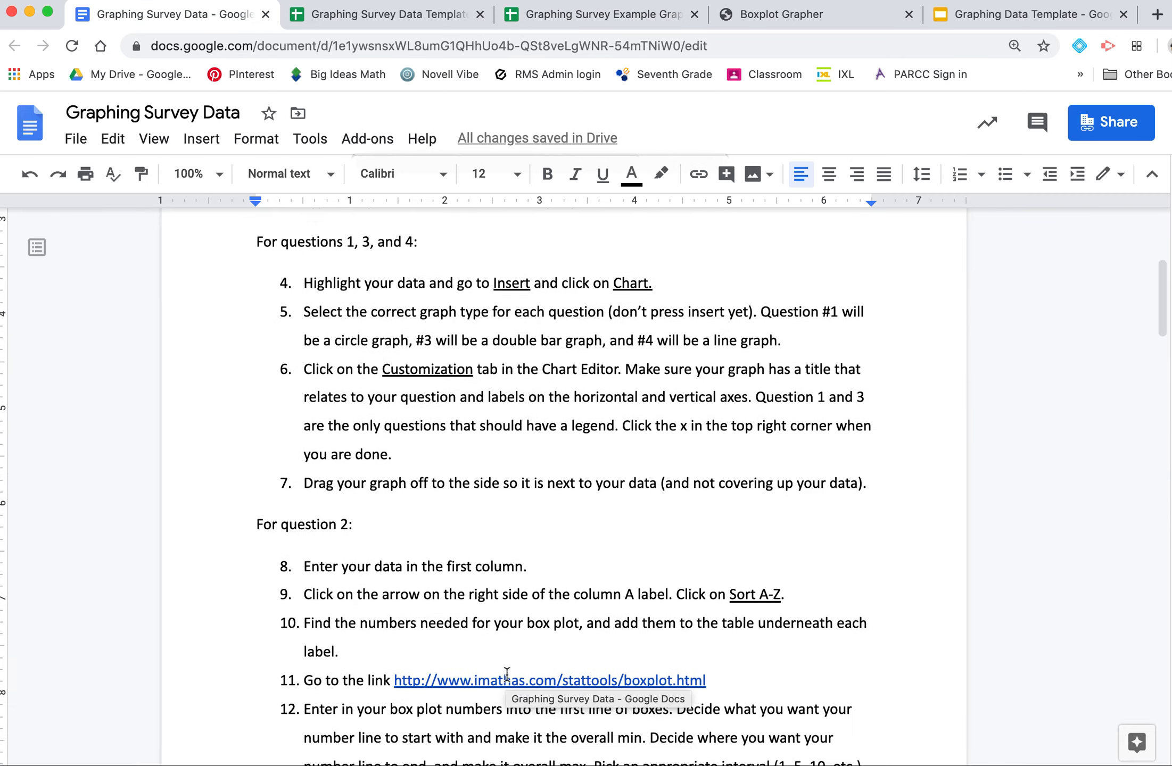
scroll(507, 675, down, 9)
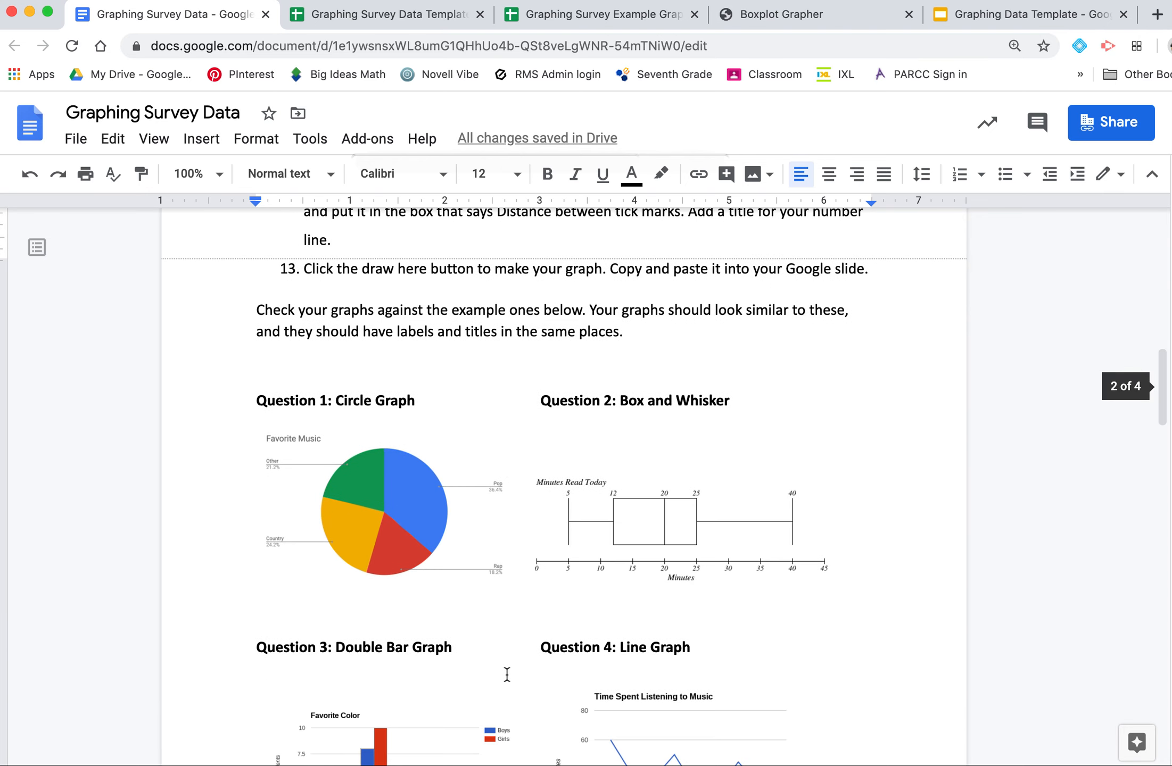
scroll(506, 675, down, 2)
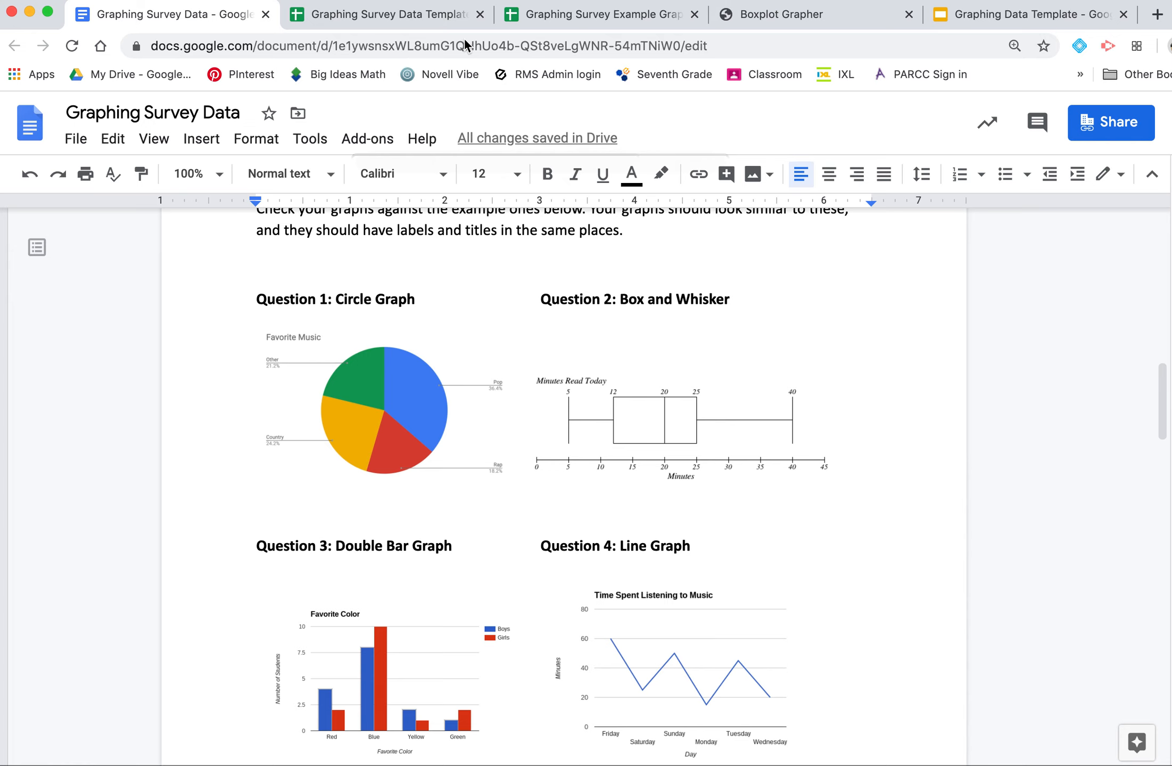
Step: Return to the example graphs spreadsheet, close the chart editor and move the pie chart to row 1 beside the data, clear of the question text
click(555, 16)
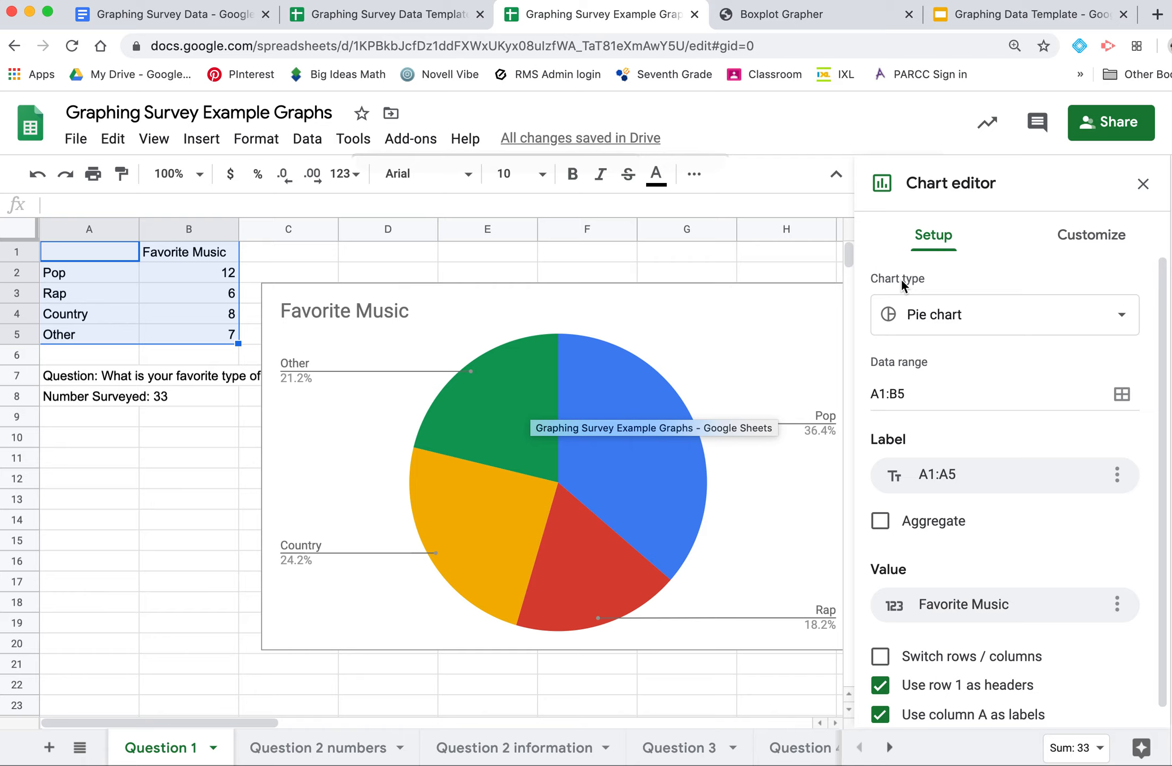
click(1142, 184)
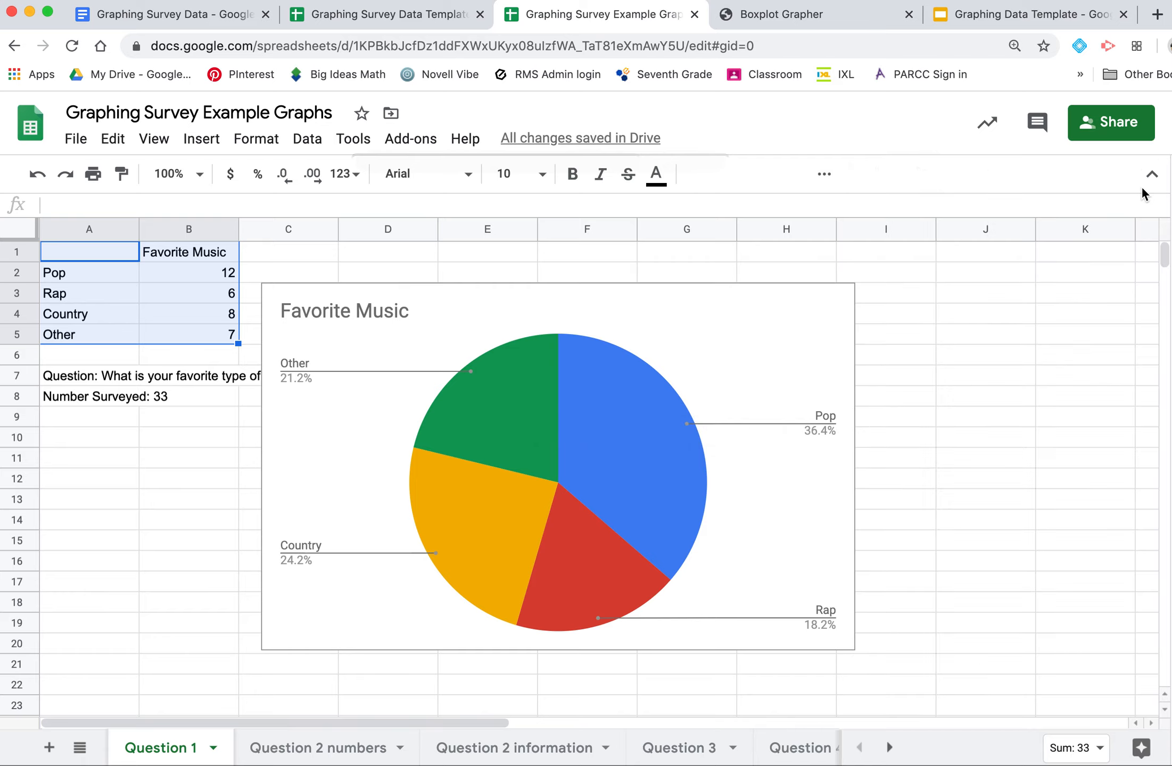
click(828, 294)
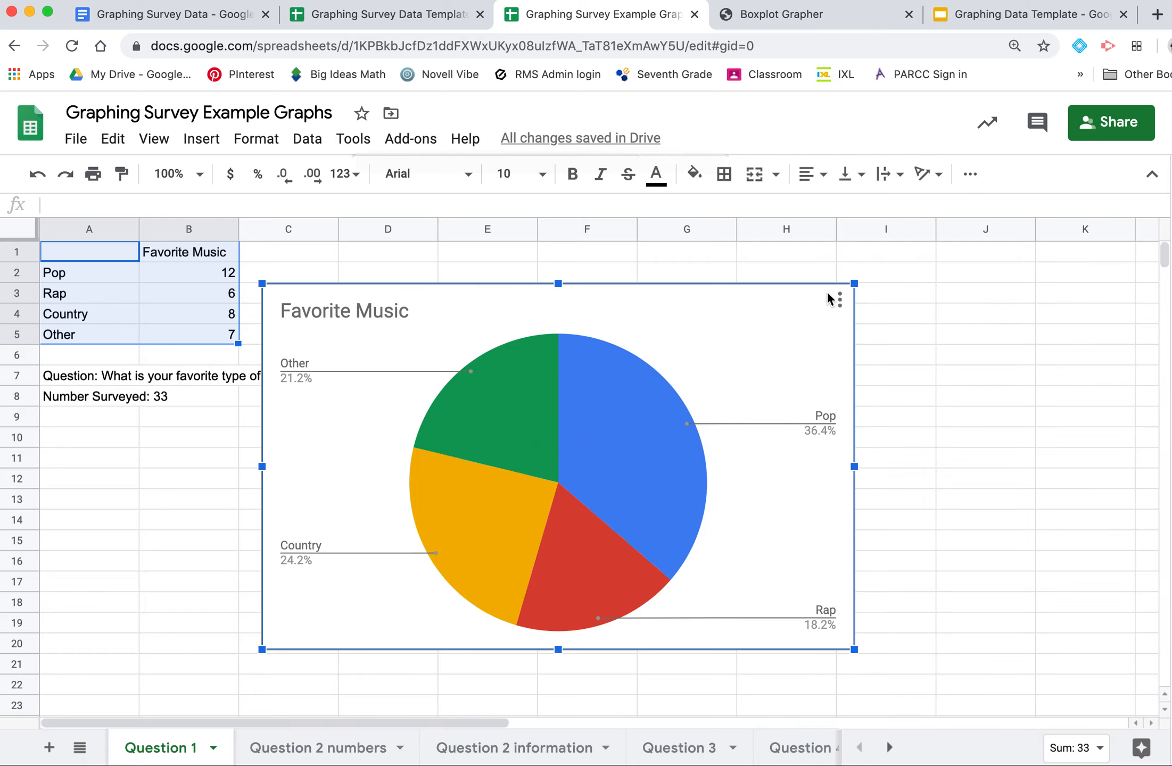
drag(797, 294, 905, 253)
click(323, 460)
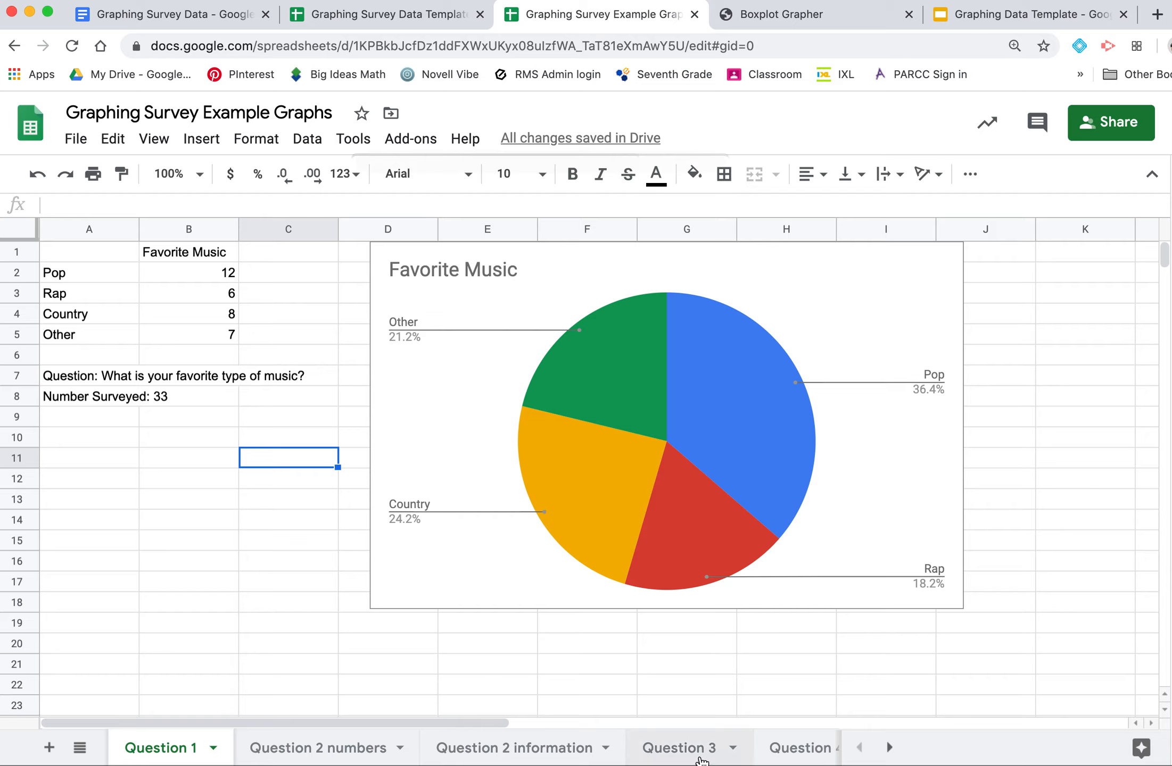
Step: On the Question 3 sheet, insert a chart from the boys' and girls' favorite color data in A1:C5
click(686, 748)
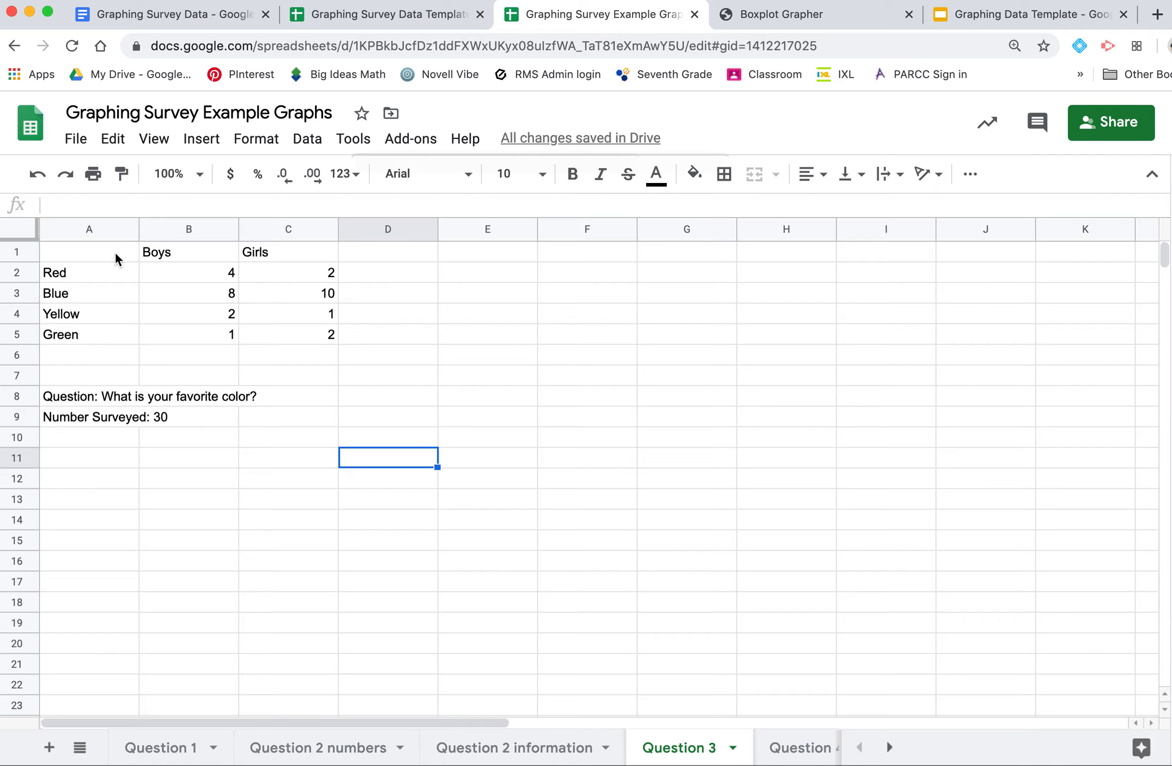
drag(115, 251, 302, 341)
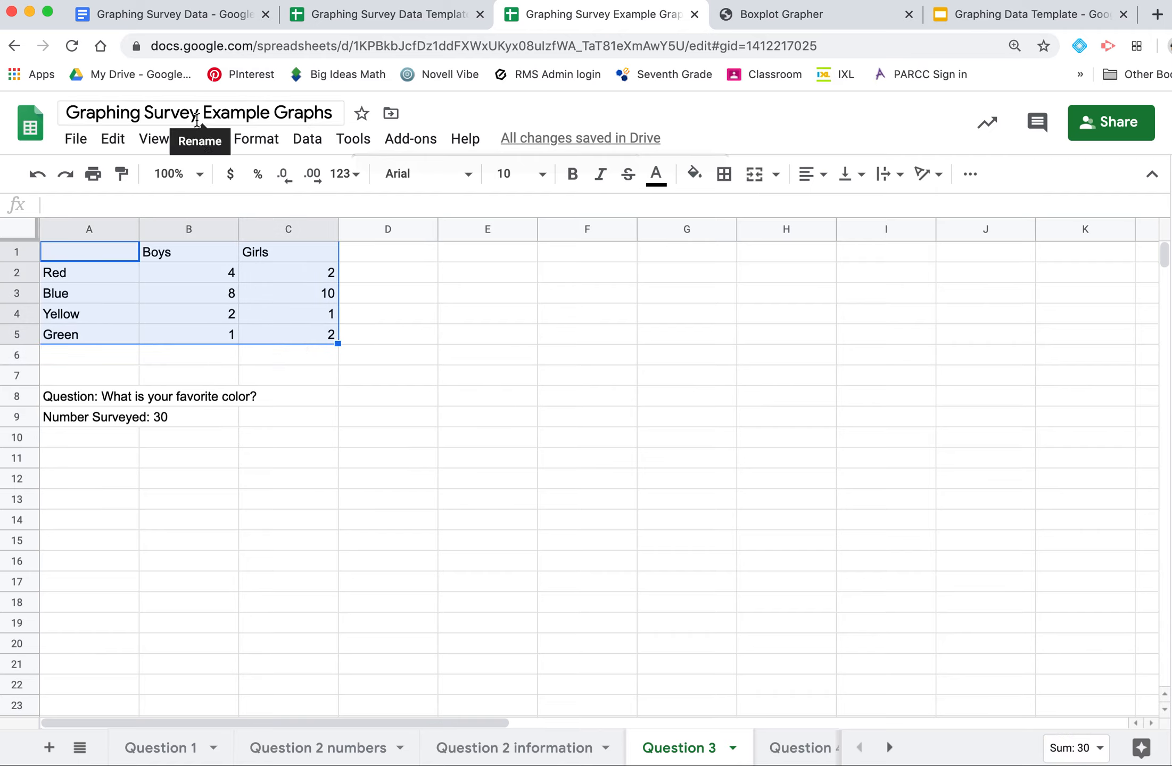
click(201, 140)
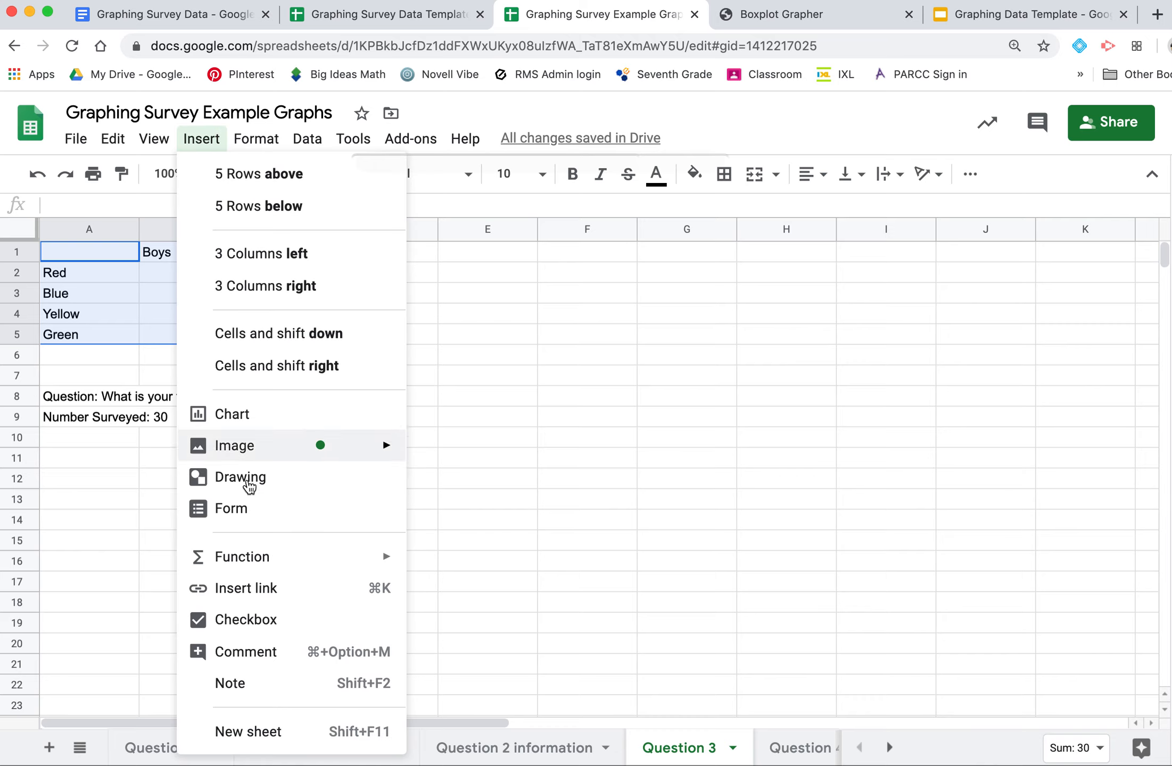
click(264, 415)
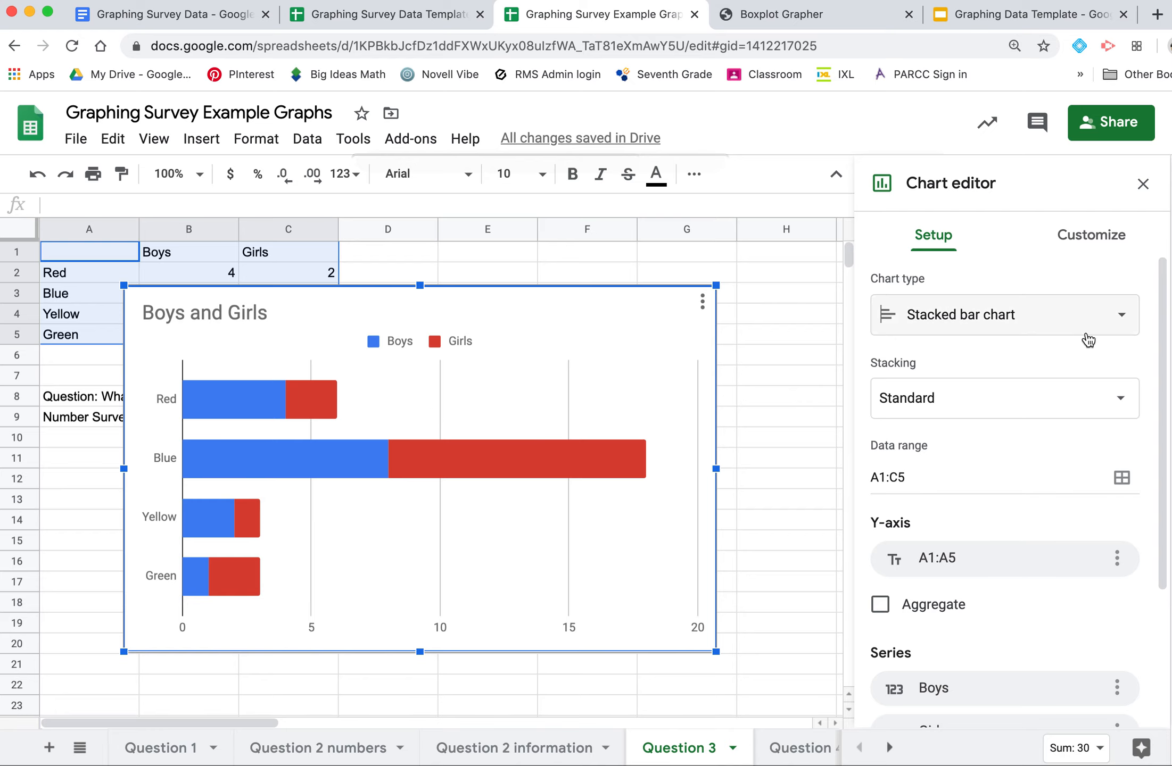
Step: Change the Boys and Girls chart to the unstacked Column chart type
click(1119, 320)
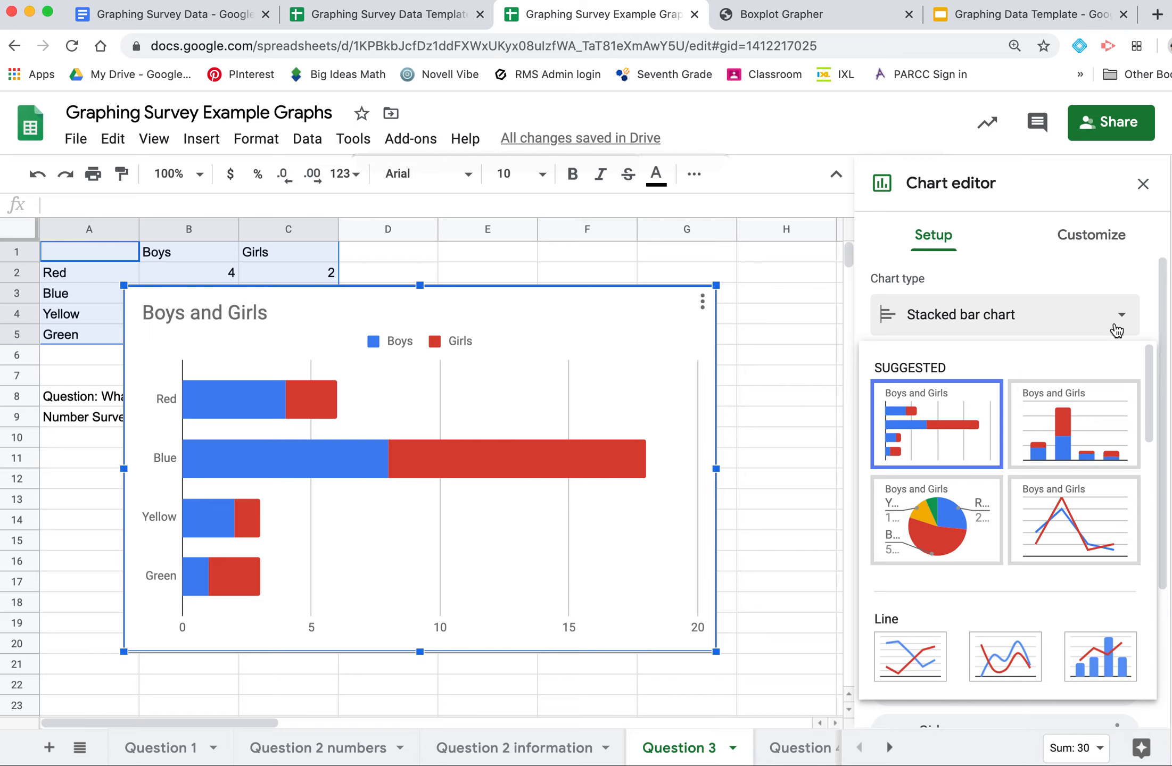
scroll(1034, 537, down, 4)
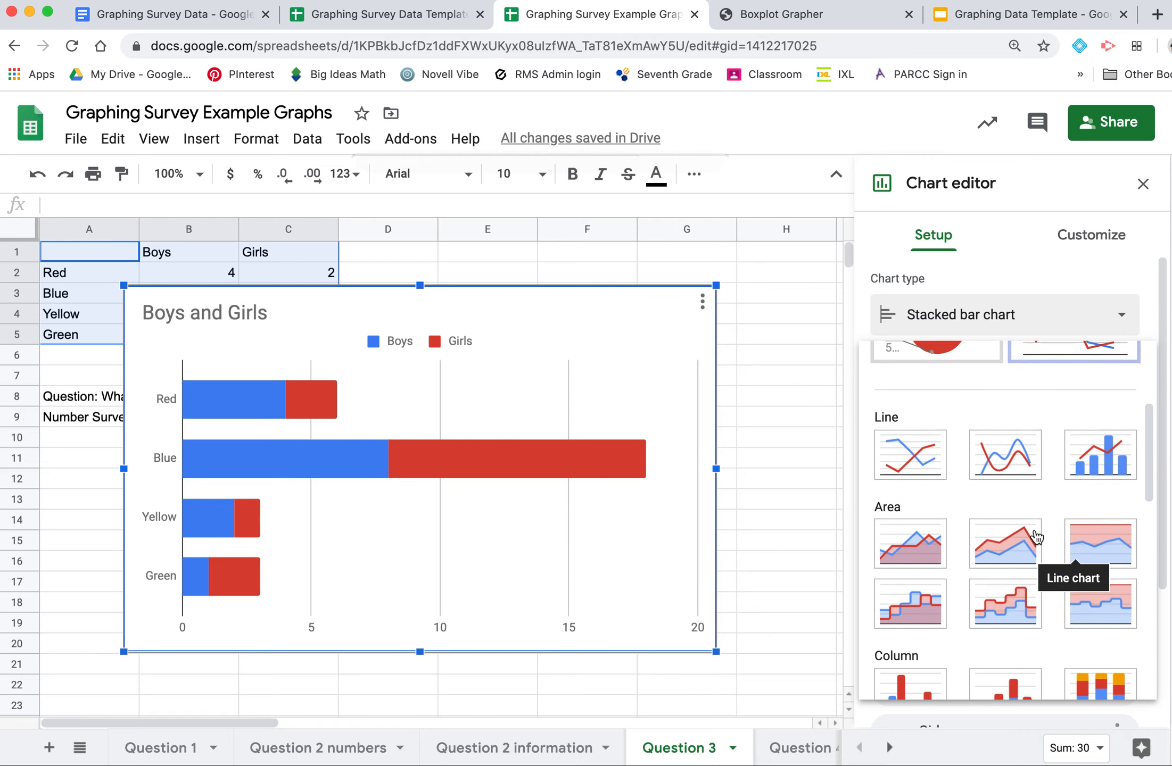
scroll(1035, 536, down, 5)
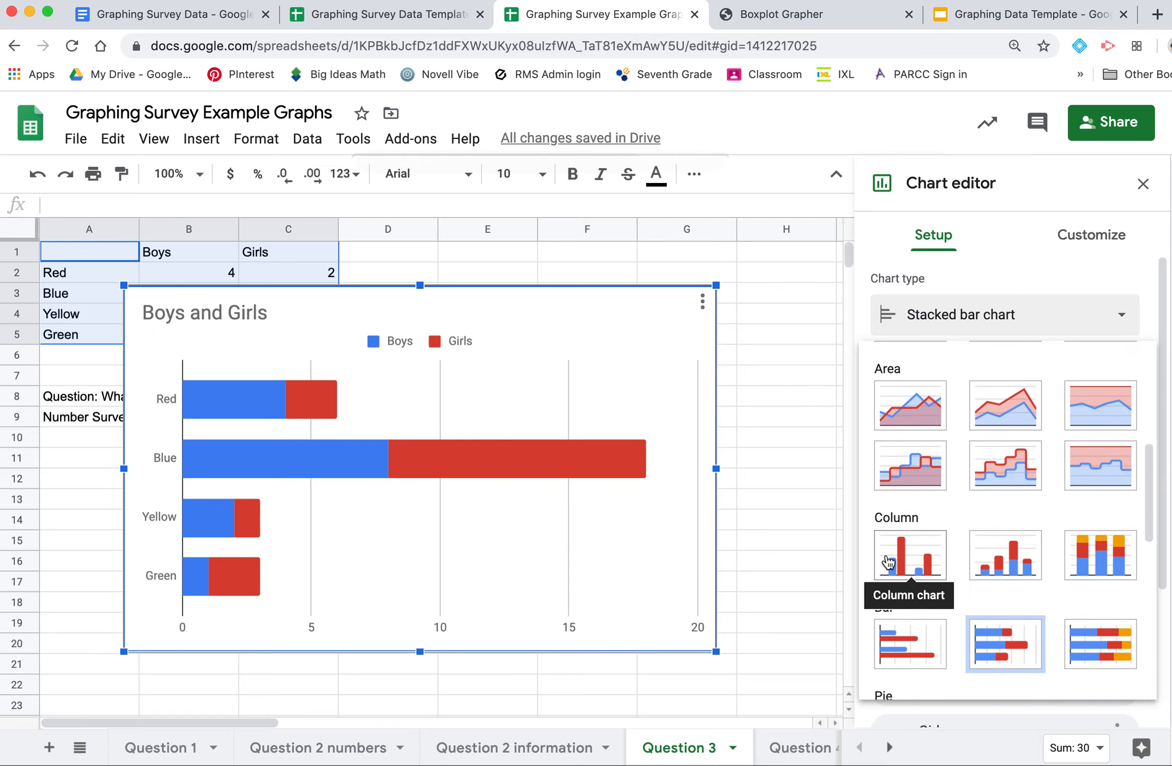
click(887, 562)
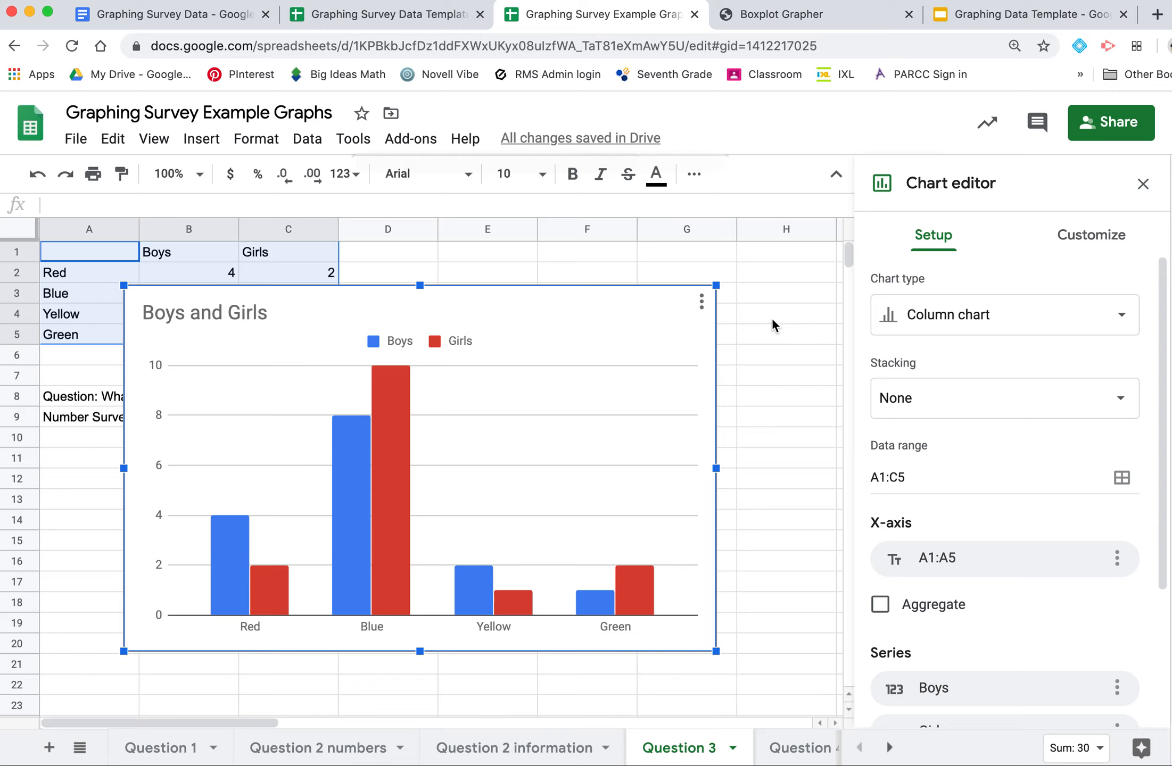
Step: Replace the title of the boys' and girls' column chart with "Favorite Color"
click(249, 312)
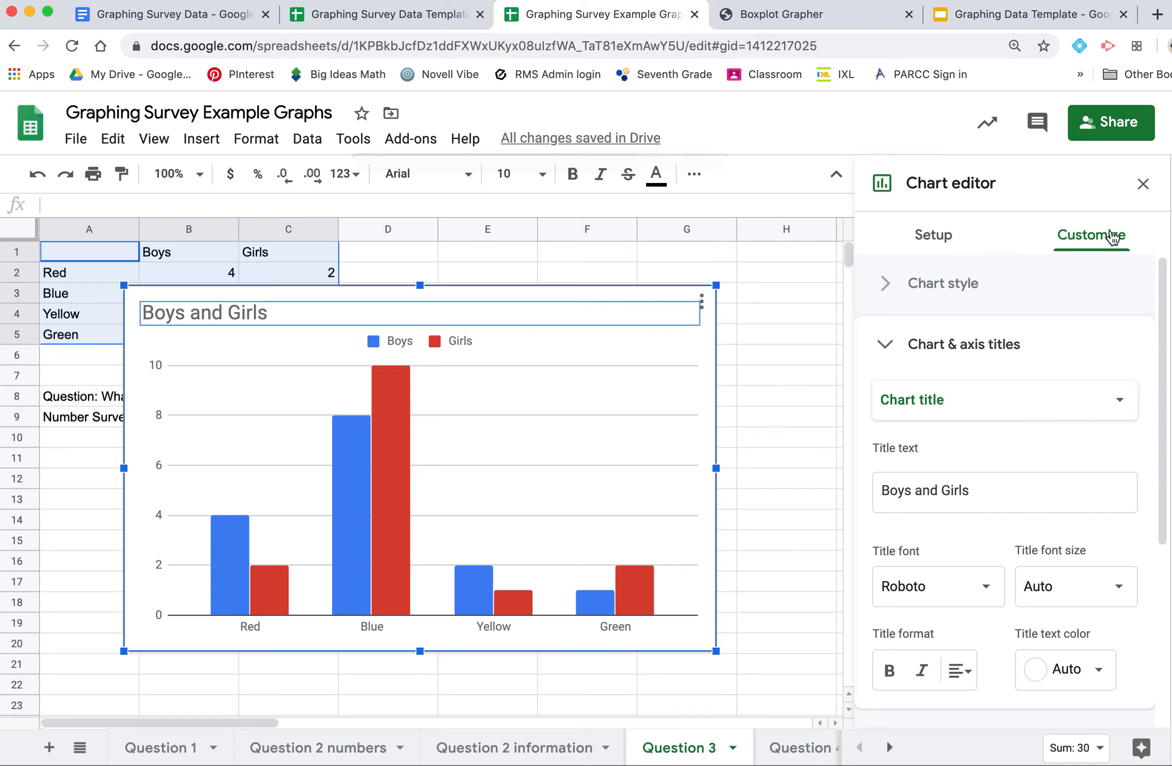
click(259, 310)
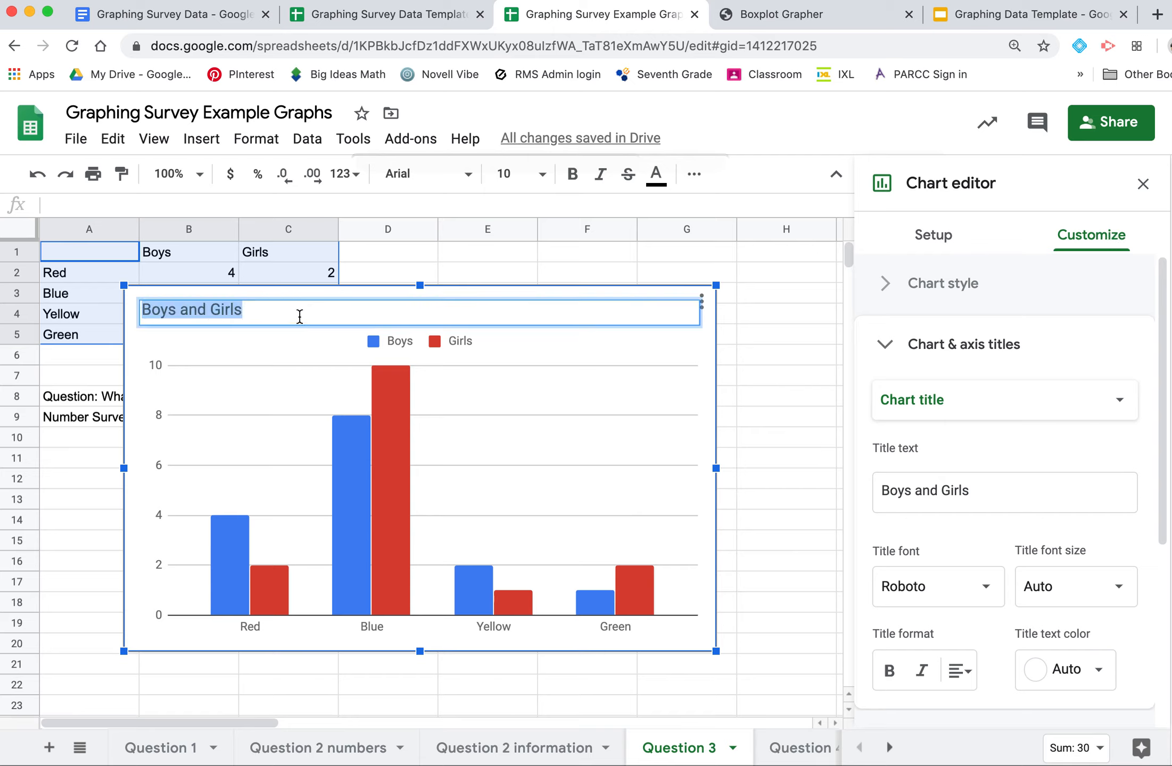
text(Favor)
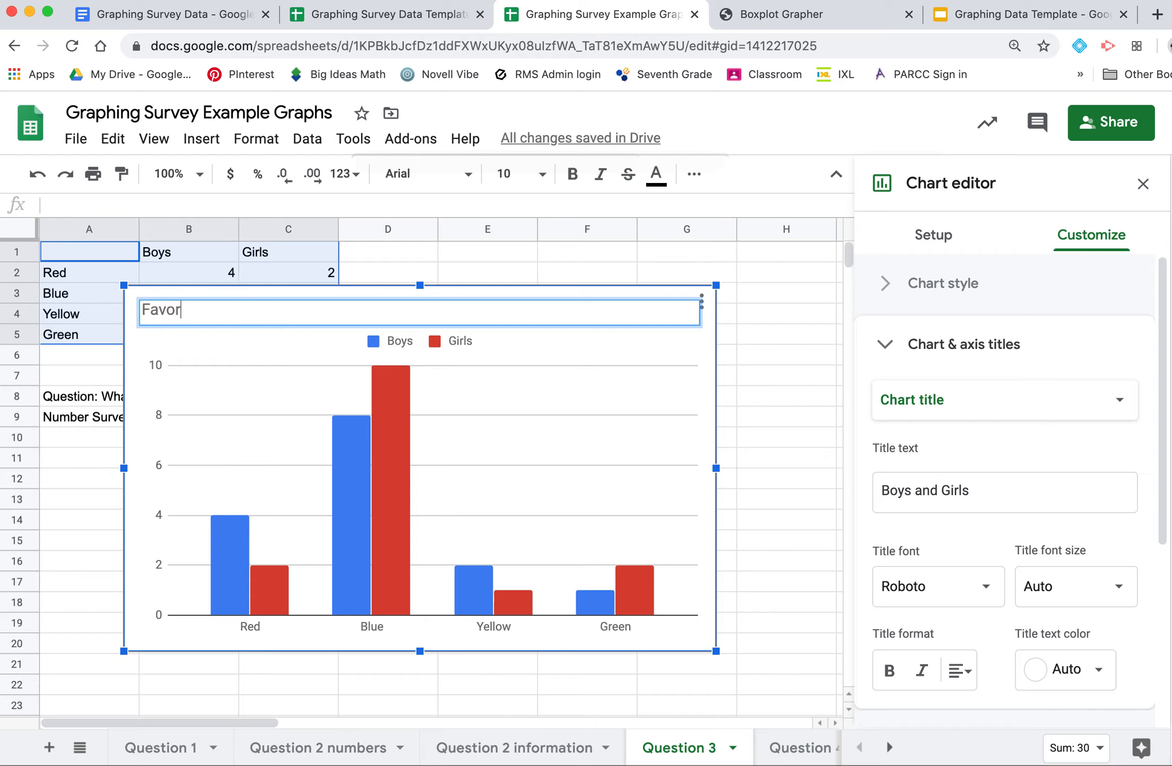
text(ite Color)
click(736, 395)
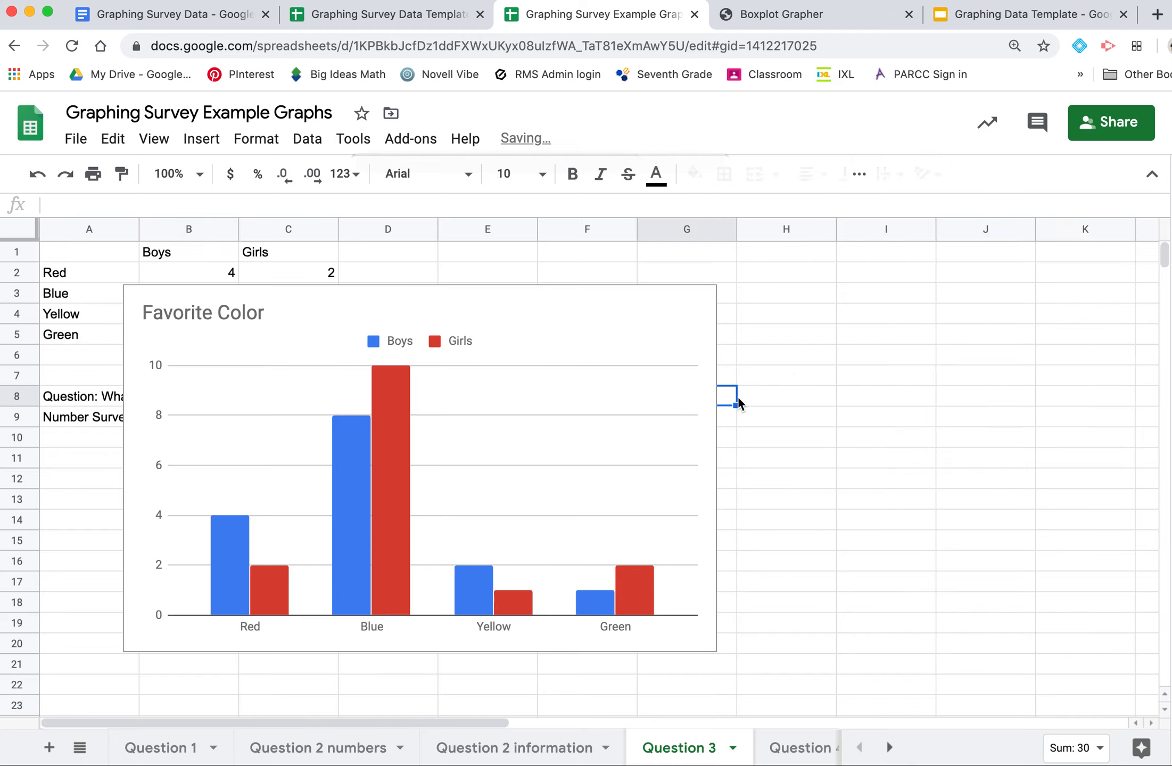
click(437, 310)
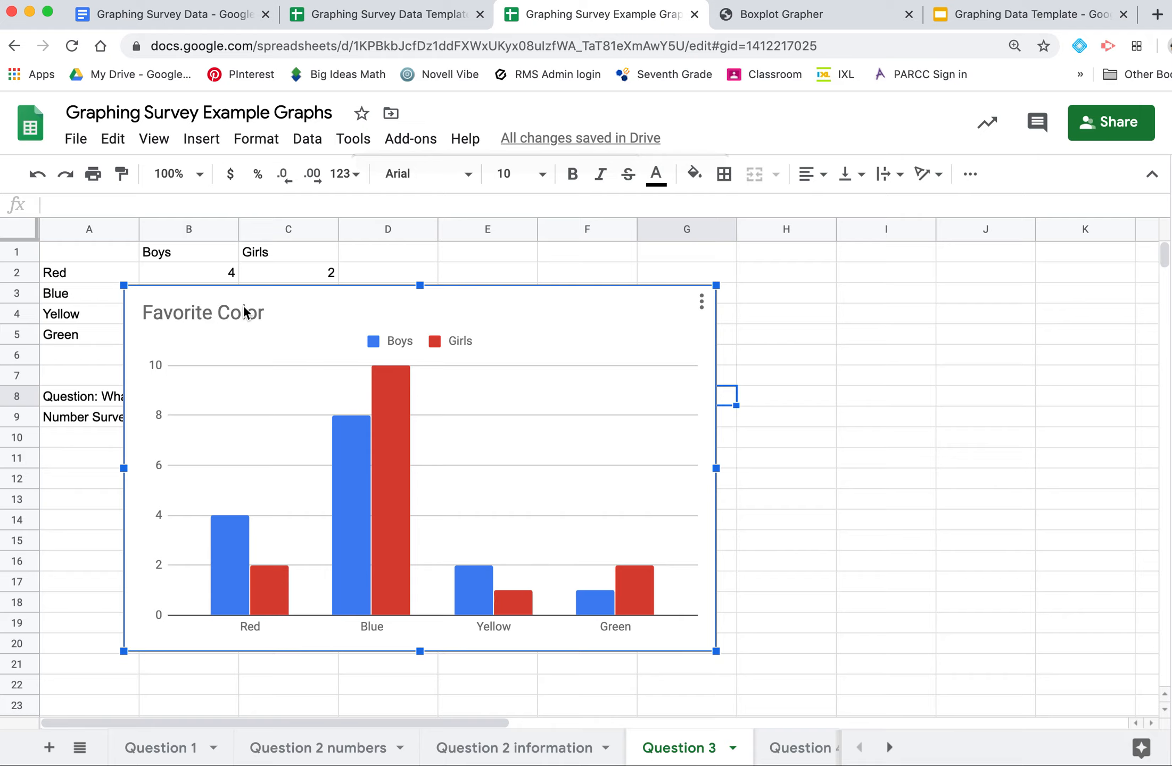
click(189, 142)
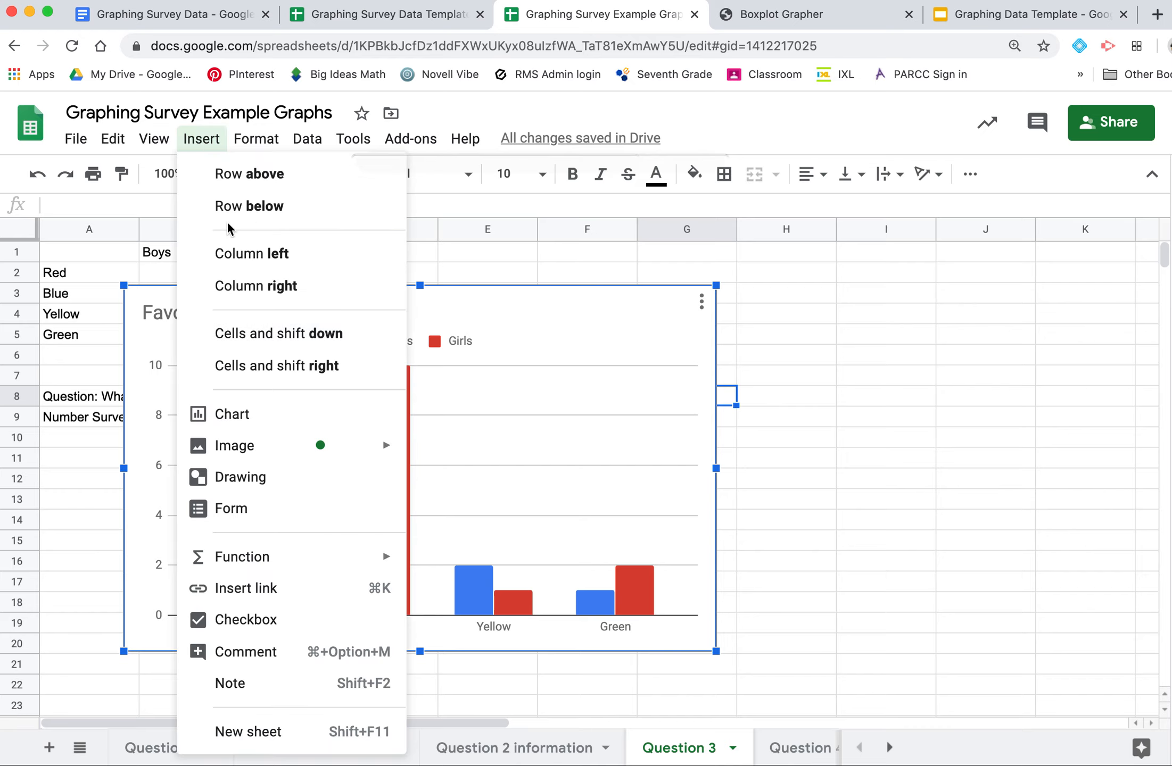
mouse_move(465, 138)
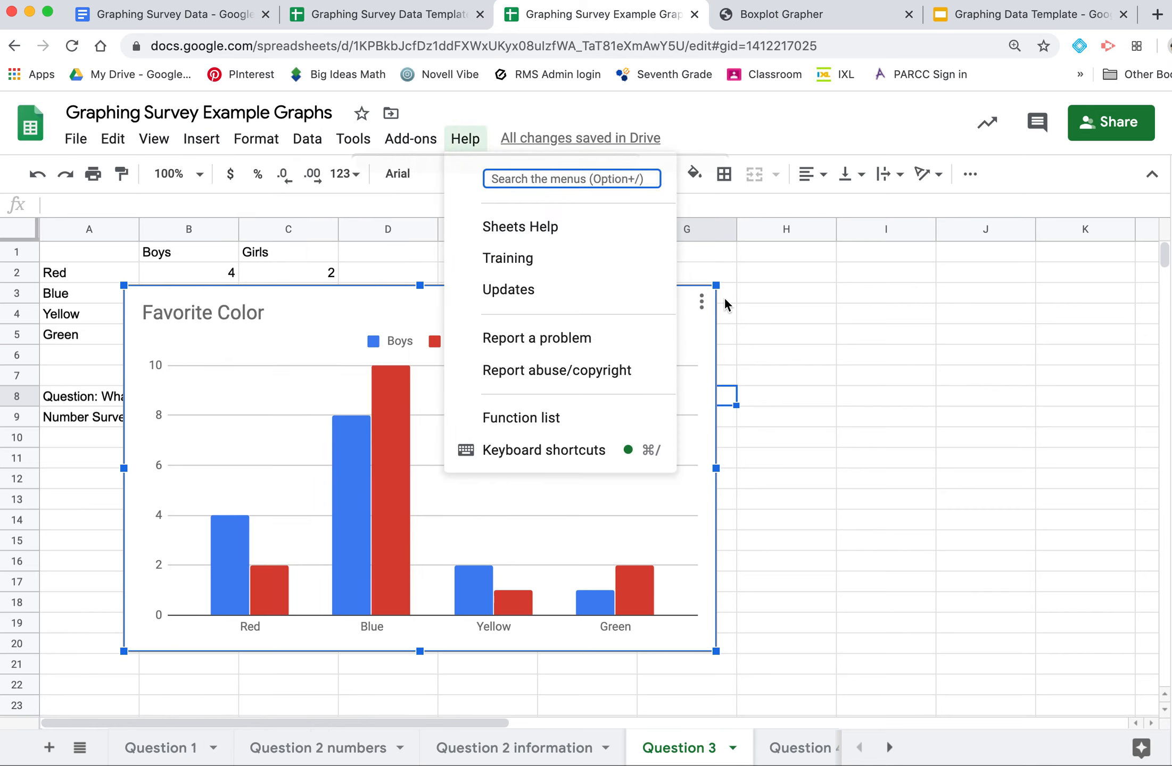
click(725, 299)
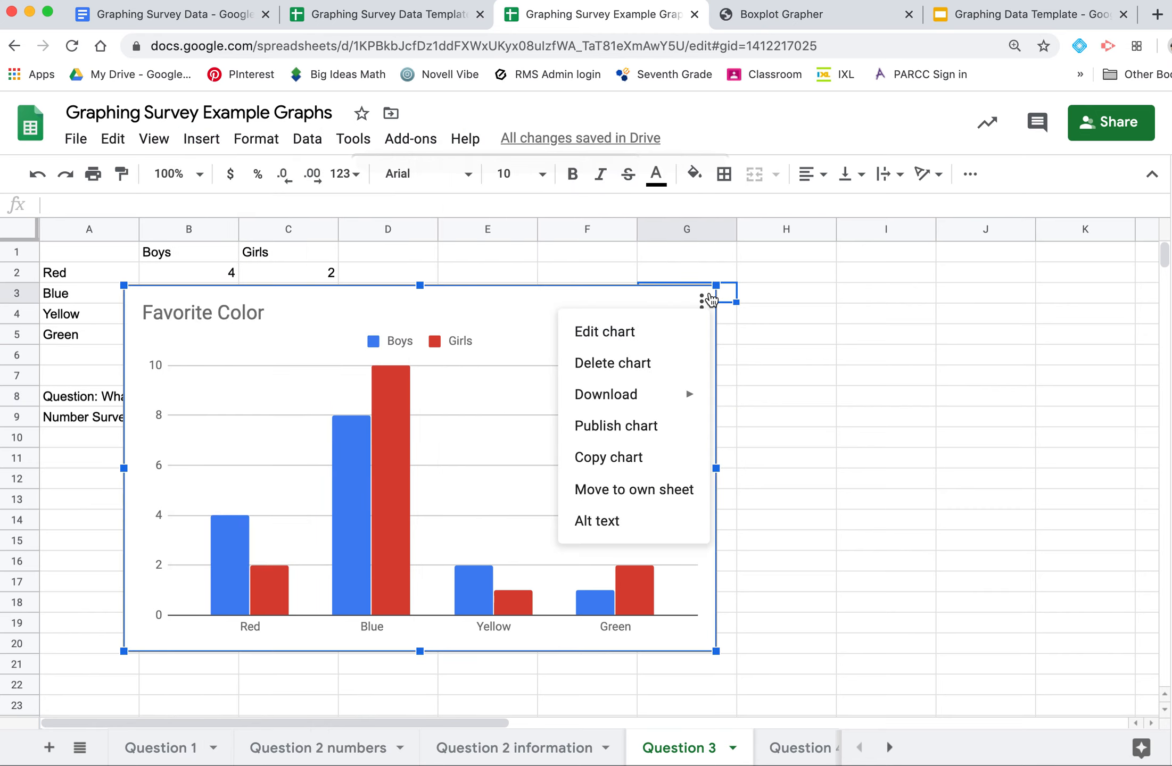
Step: Open the column chart for editing and set its horizontal axis title to "Favorite Color"
click(605, 331)
click(1091, 234)
click(997, 343)
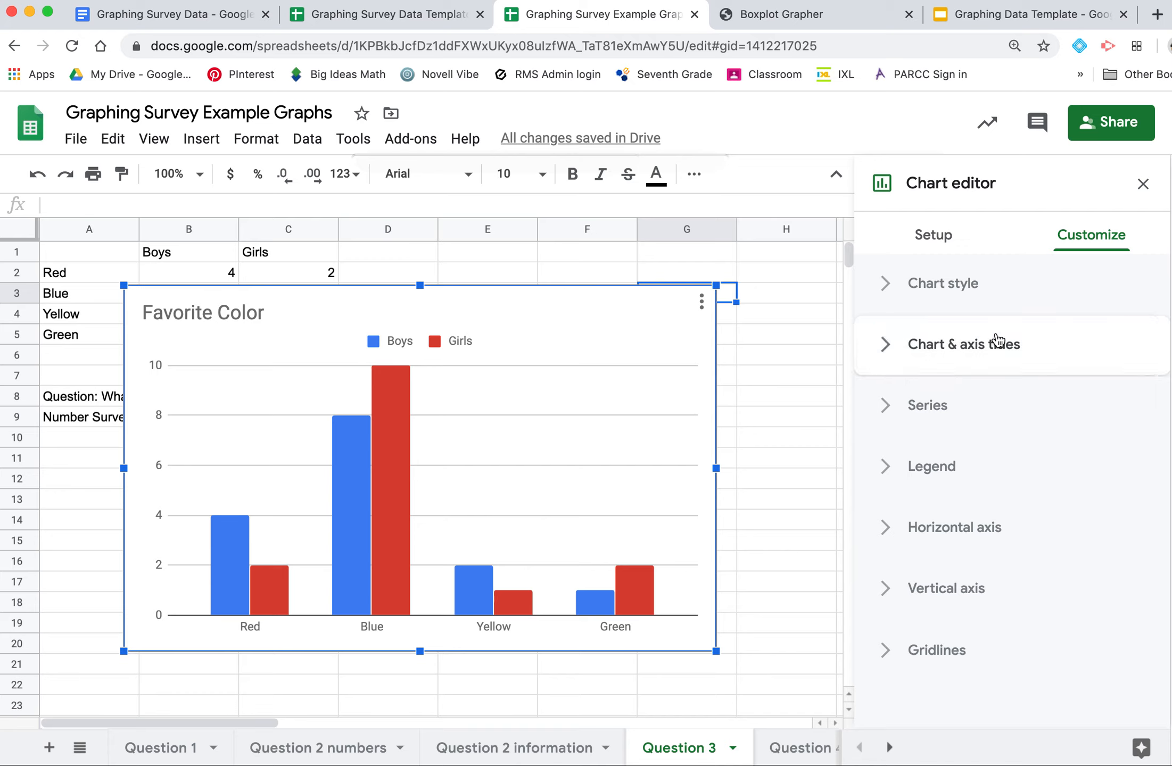
click(989, 404)
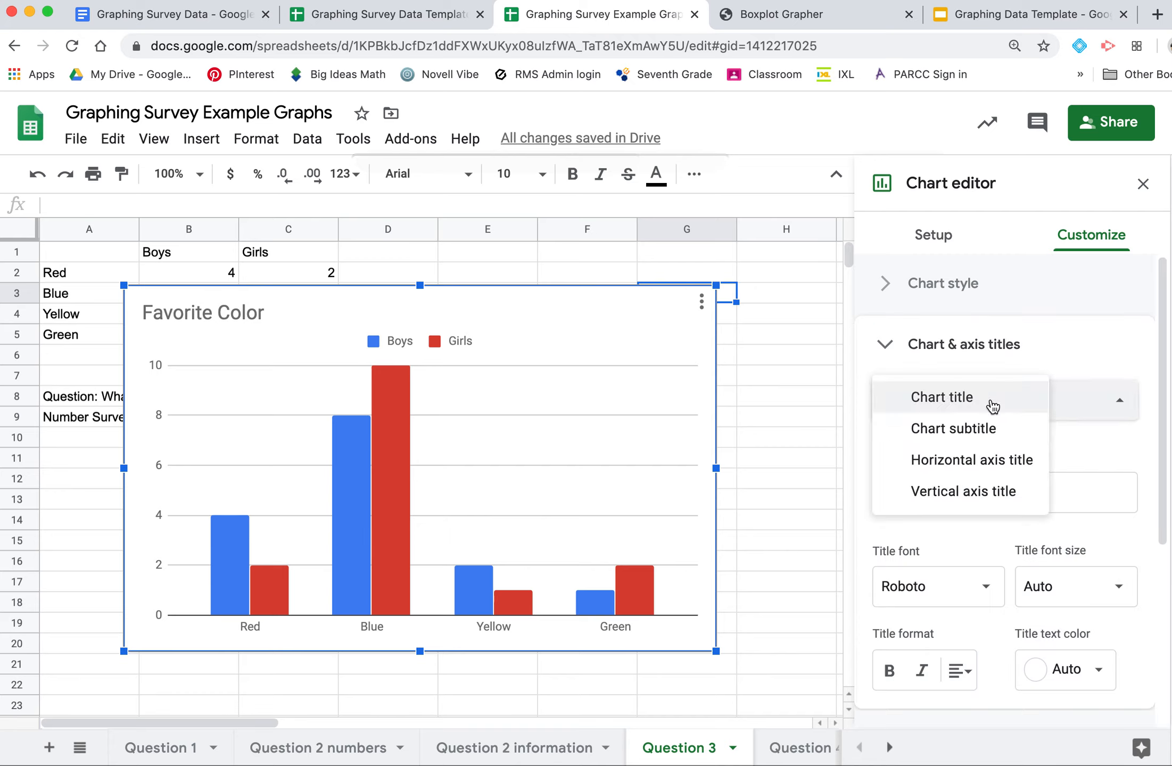
click(980, 462)
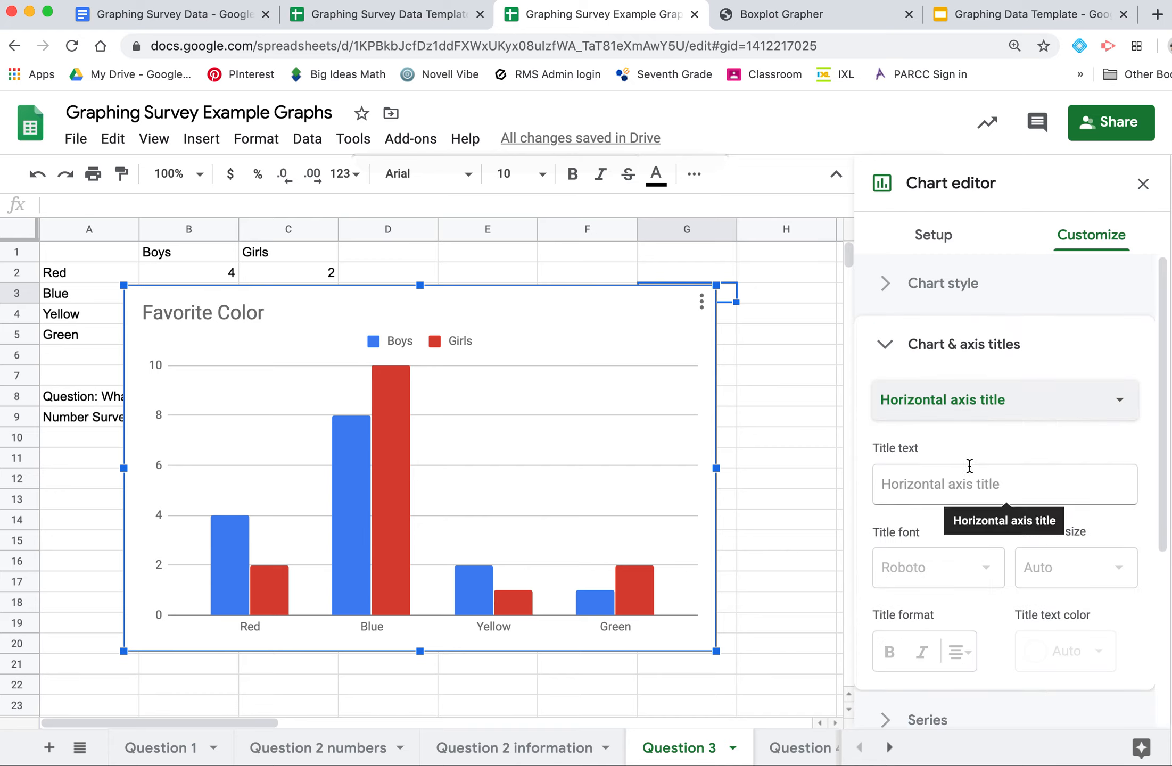
click(969, 467)
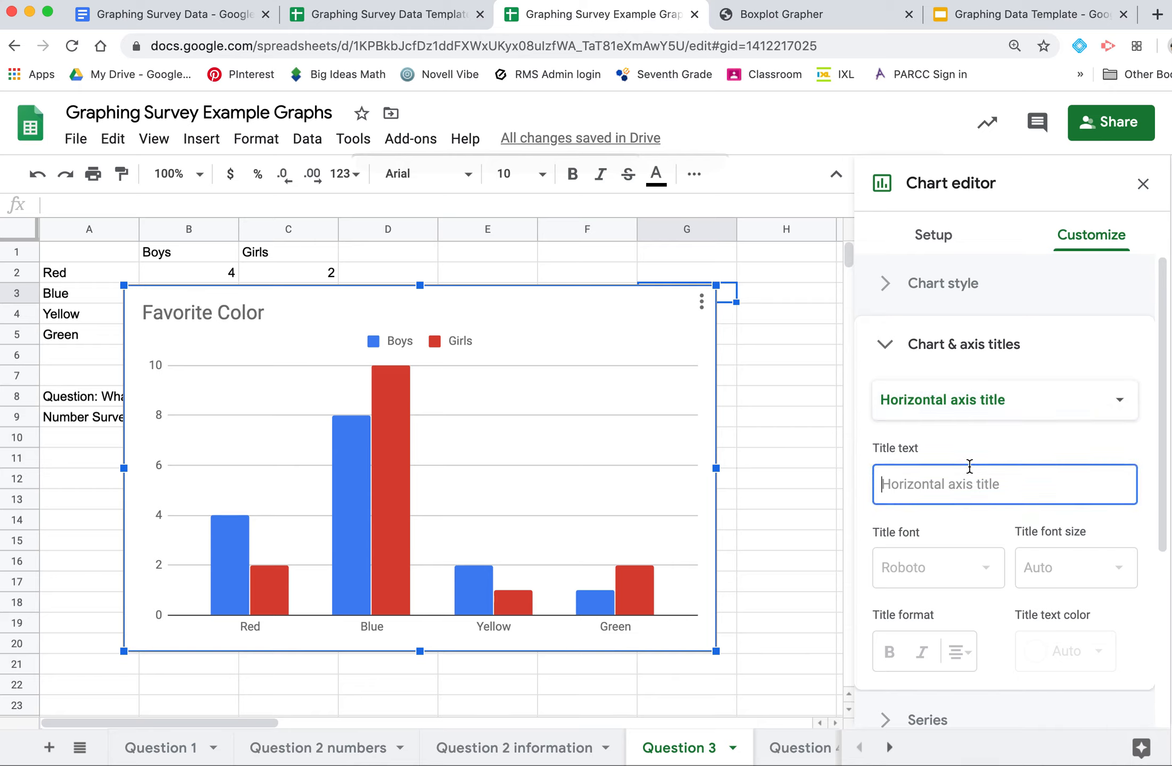
text(Fav)
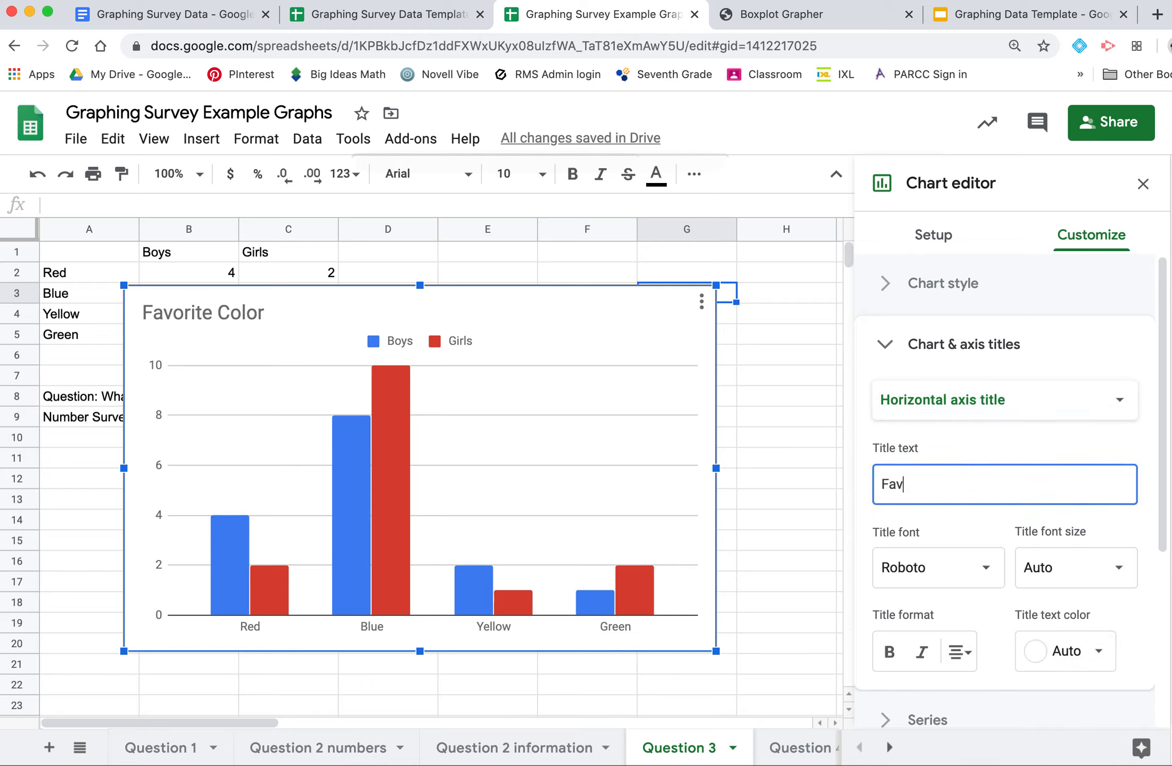
text(orite )
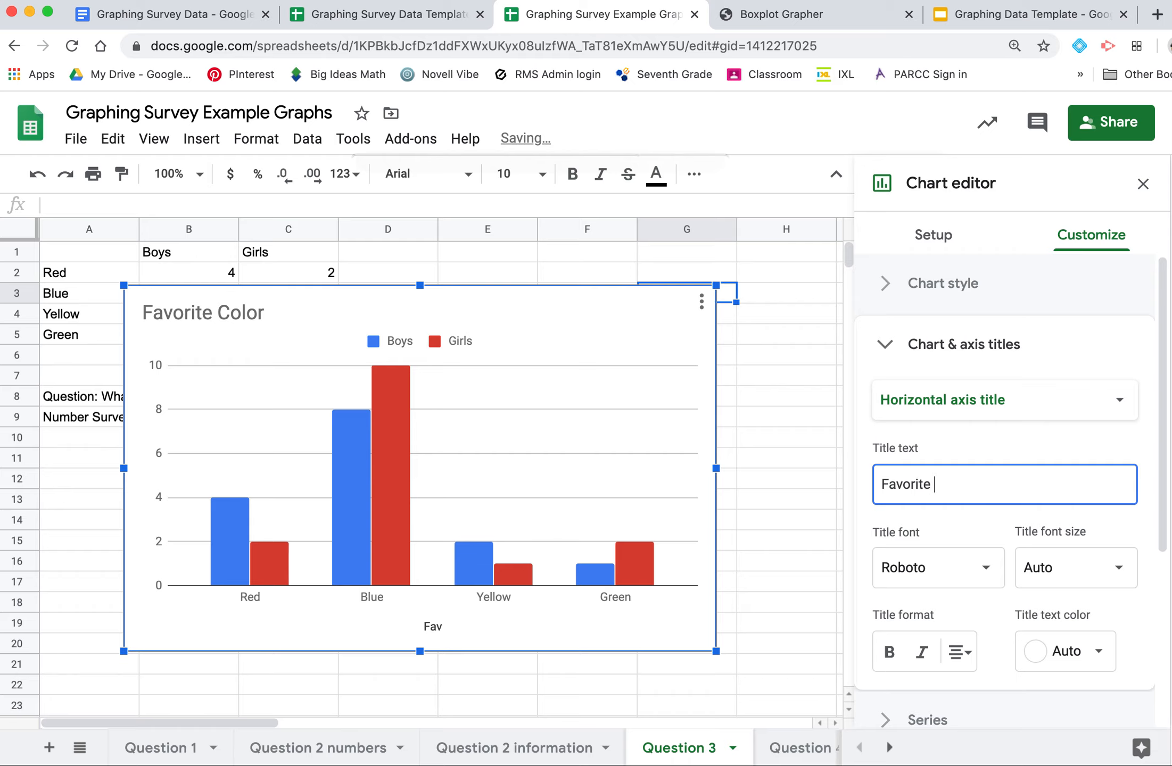
text(Color)
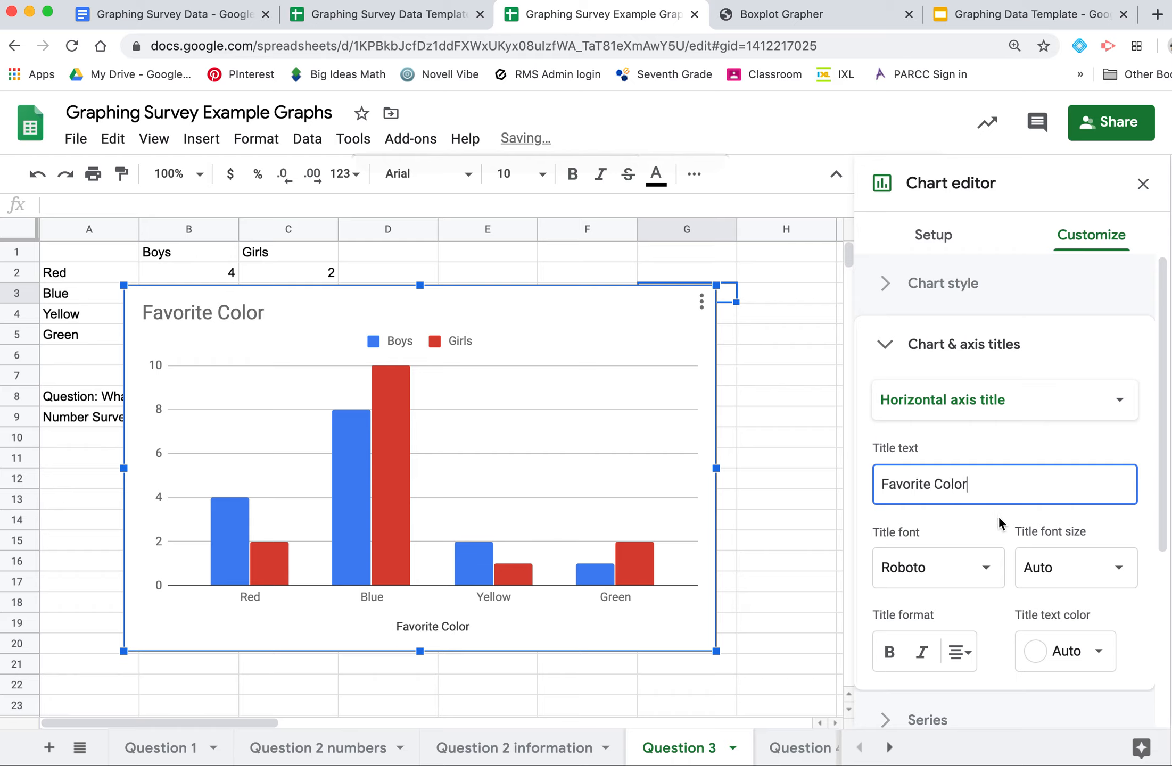
Step: Set the chart's vertical axis title to "Number of Students" and leave the chart editor
click(1035, 397)
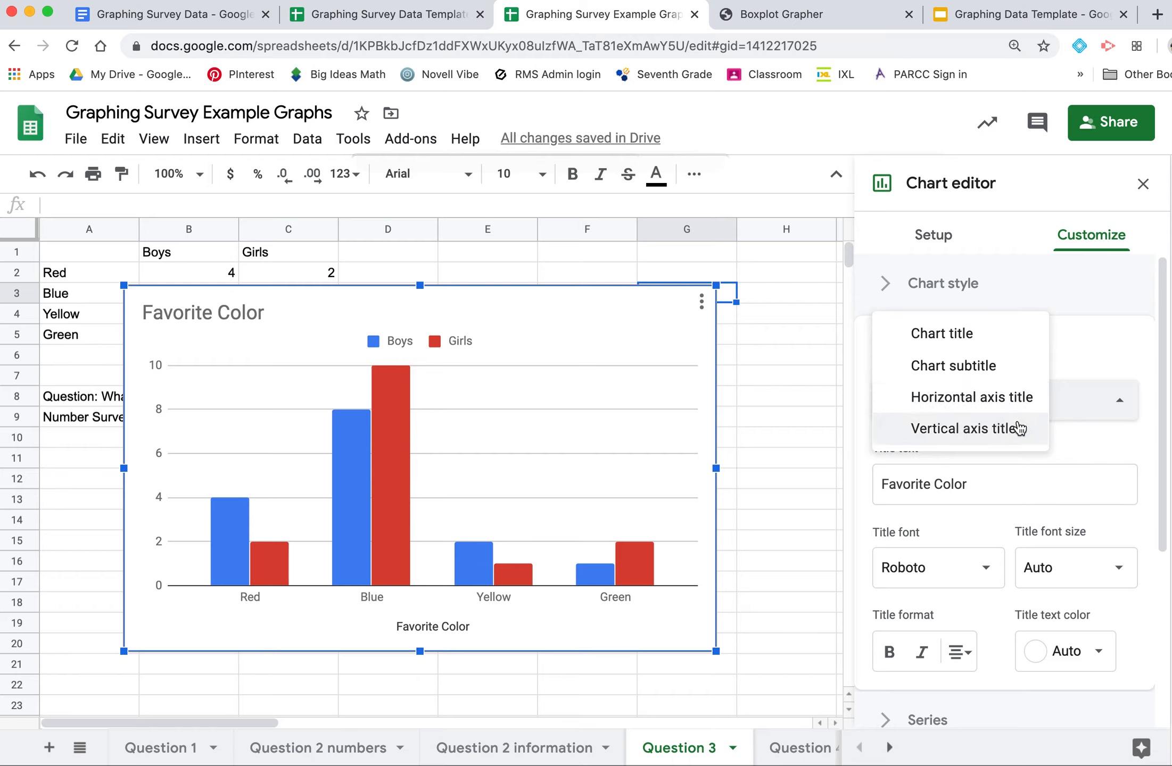
click(1018, 428)
click(980, 485)
text(N)
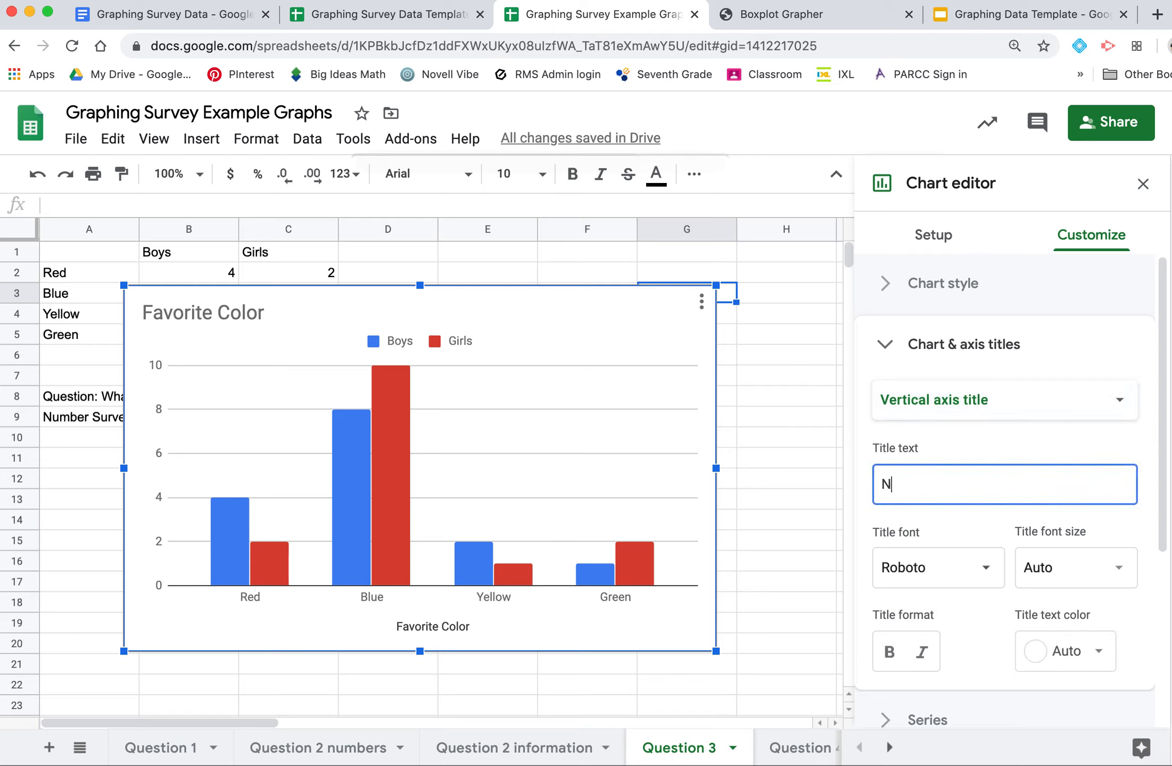
text(umber of )
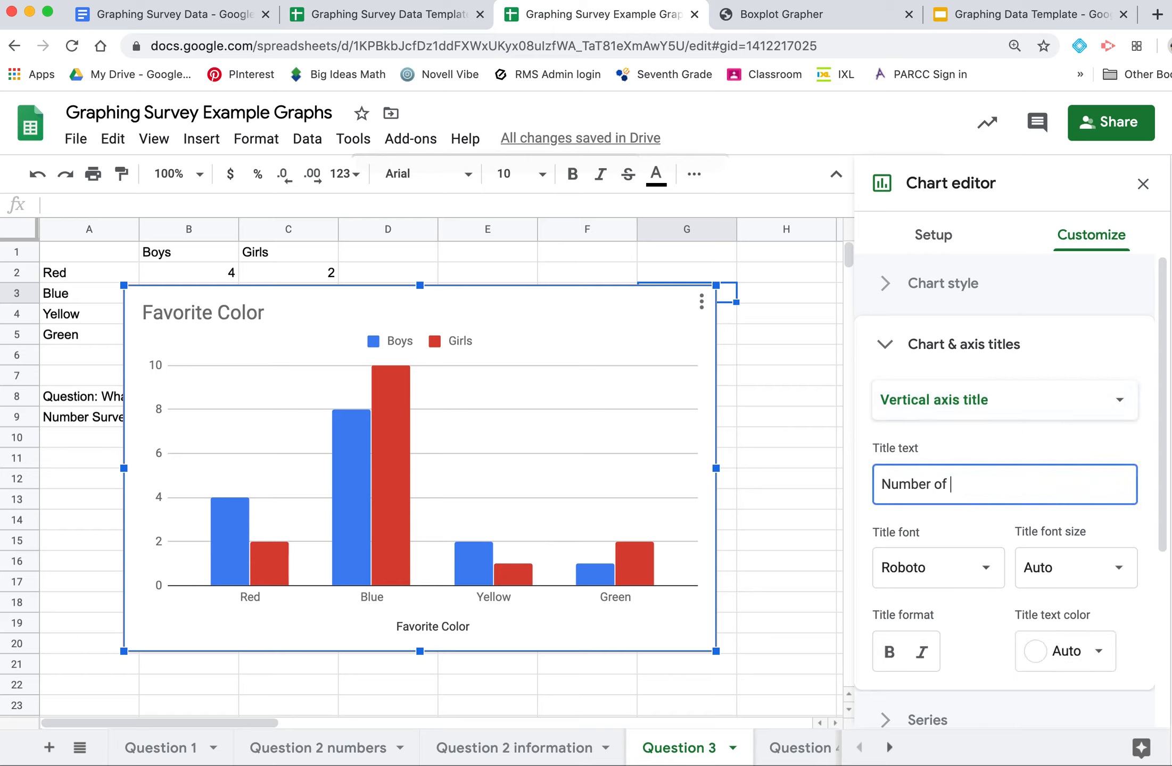
text(Students)
click(817, 540)
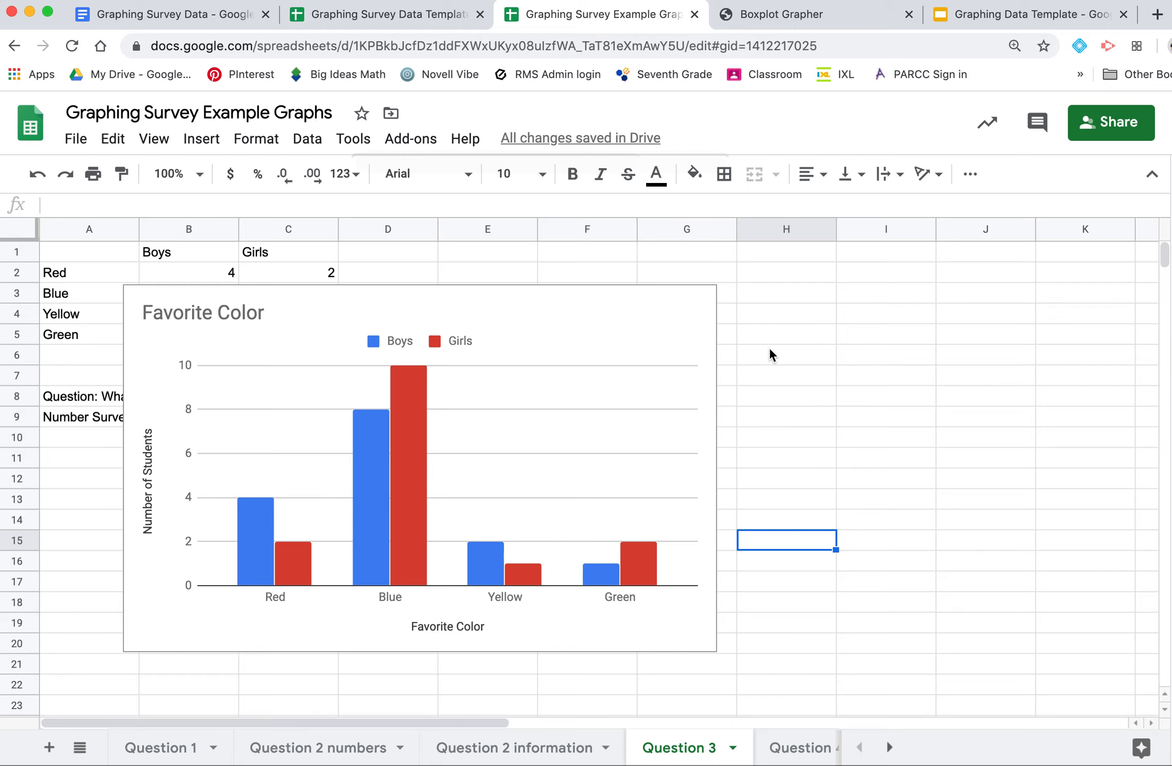
Step: Move the Favorite Color chart beside the data, starting in column D near row 1, clear of the question text
click(674, 317)
drag(644, 297, 914, 268)
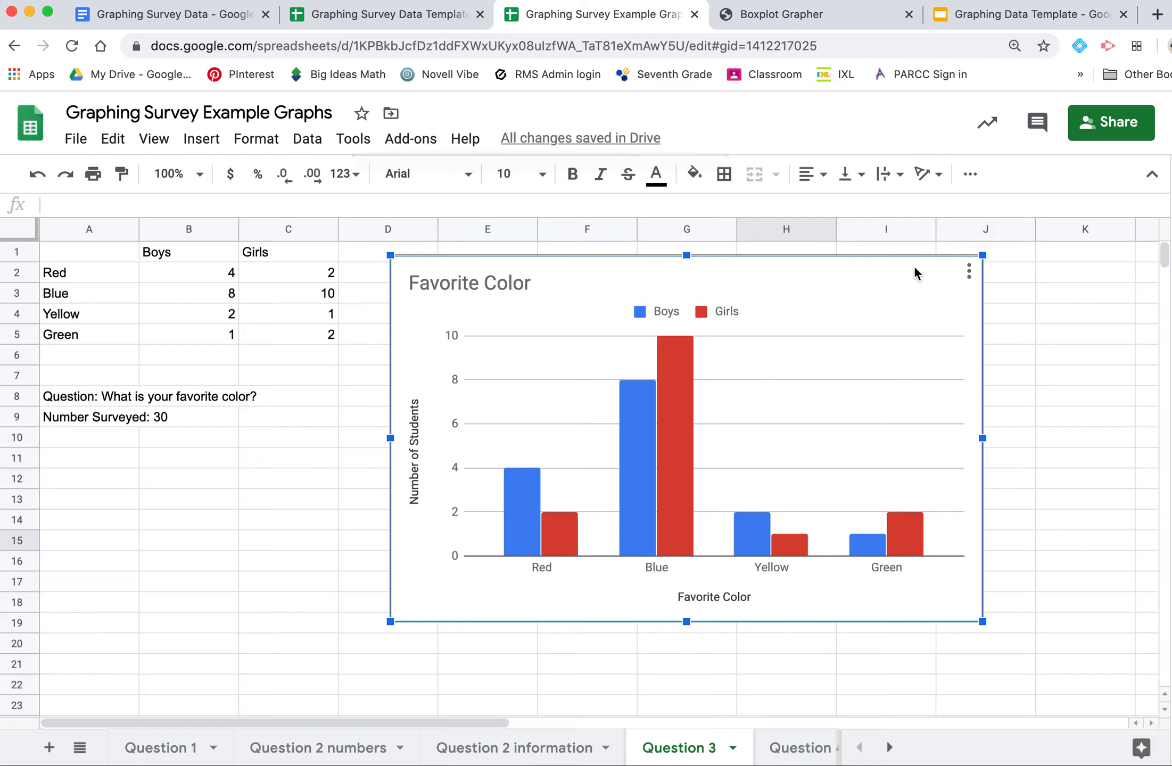
click(1080, 374)
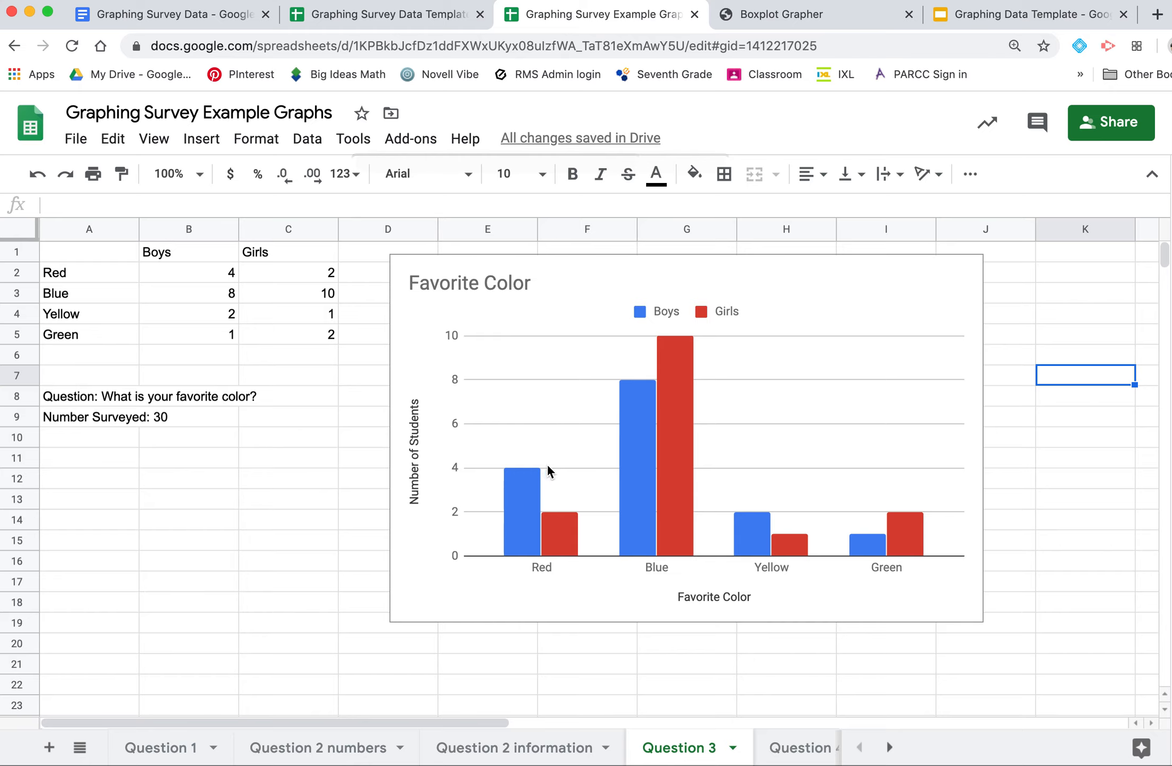
Step: On the Question 4 sheet, insert a chart from the Day and Minutes data in A1:B8
click(774, 751)
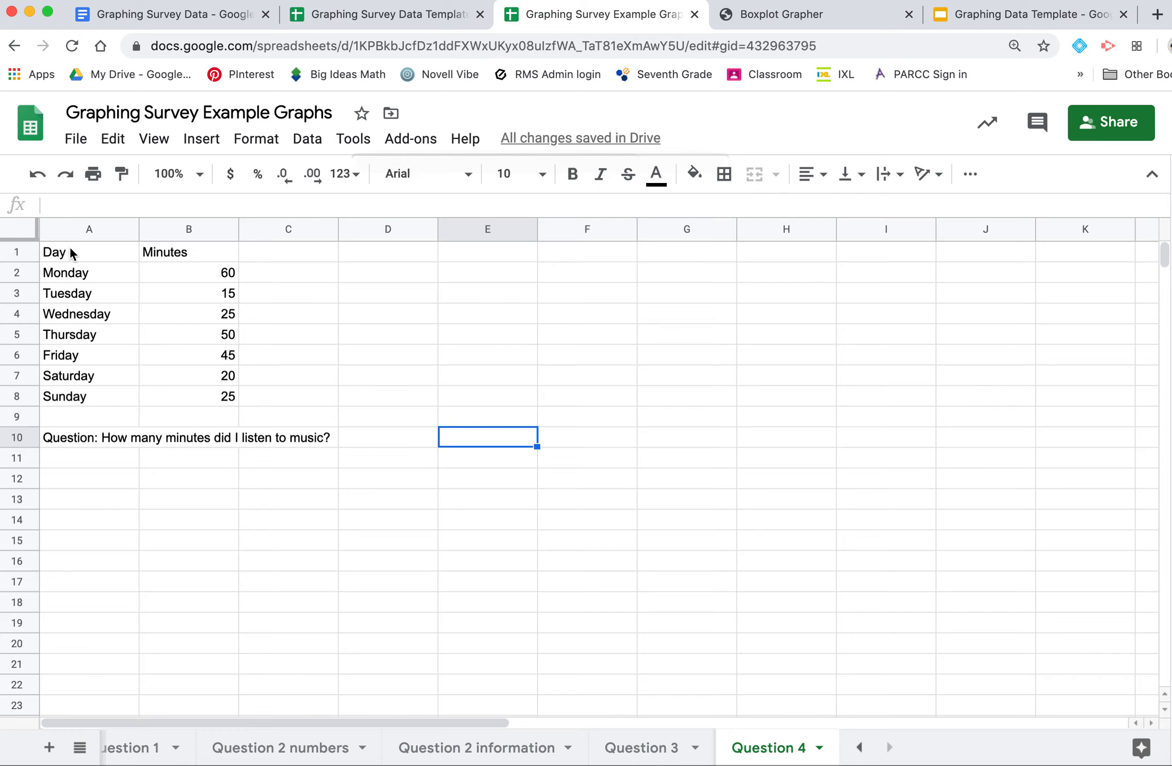
drag(70, 250, 155, 392)
click(187, 143)
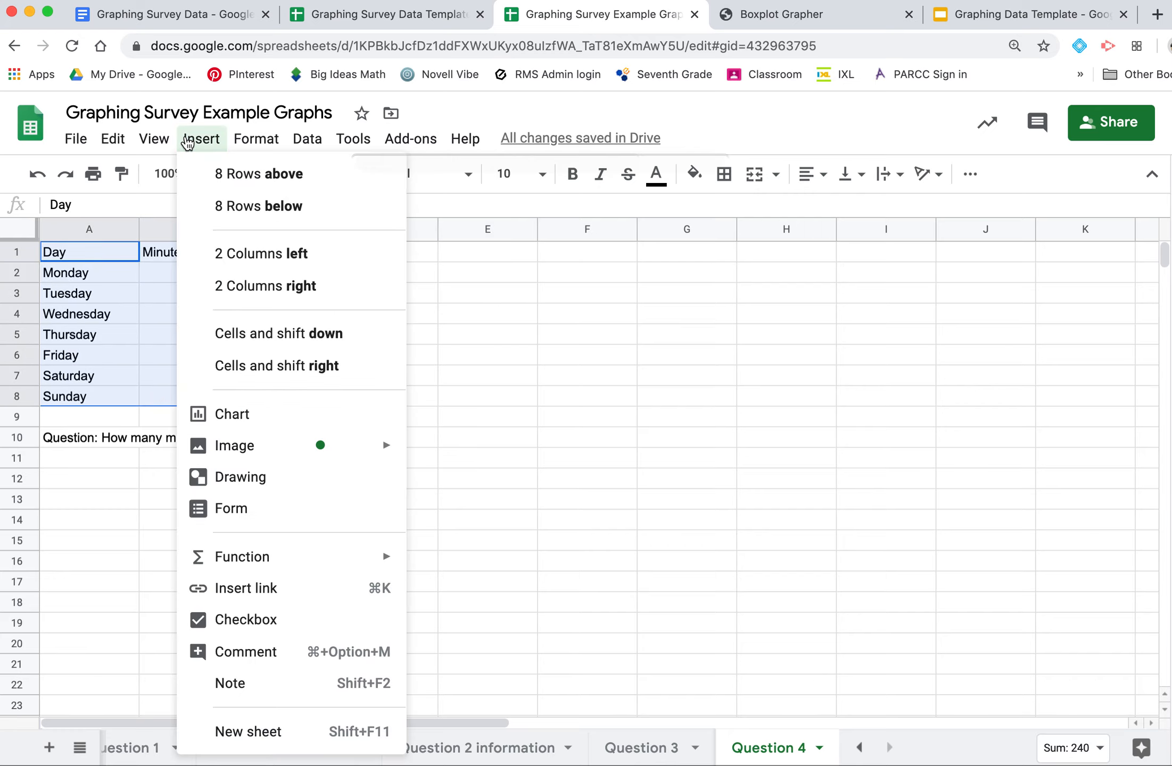
click(228, 413)
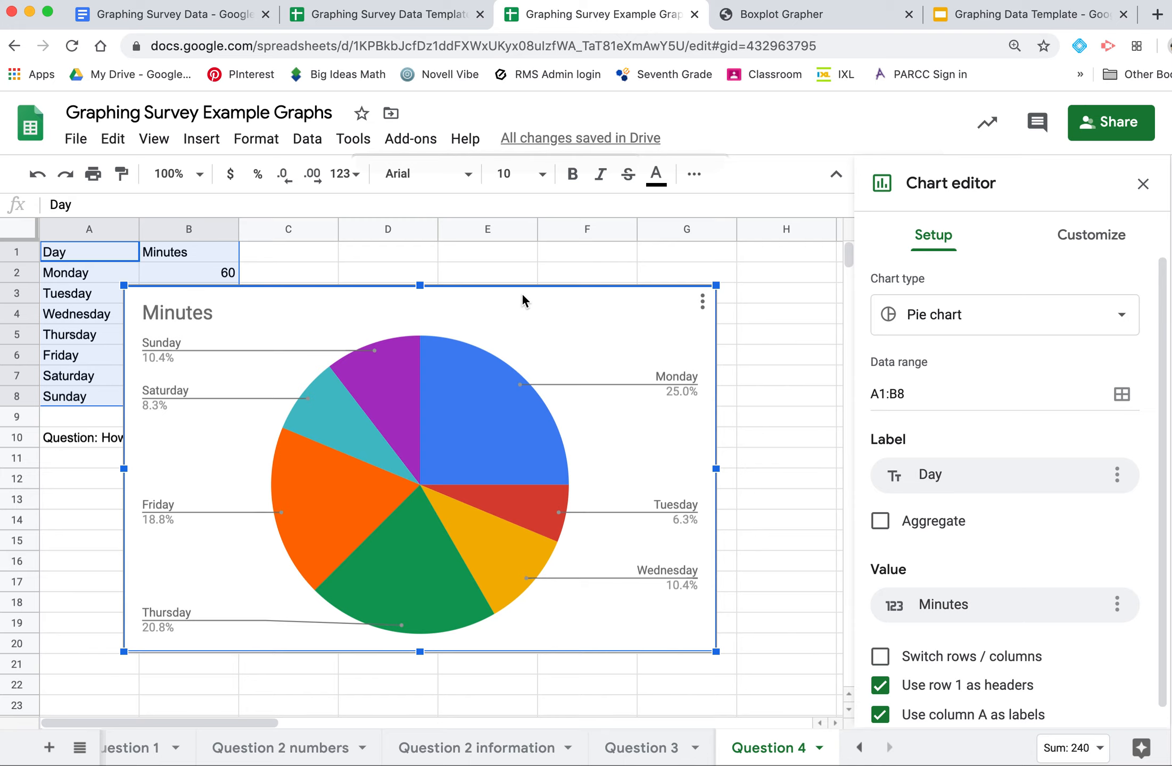
Step: Change the Minutes chart to a Line chart and move it to row 1 beside the Day and Minutes columns
drag(529, 290, 628, 280)
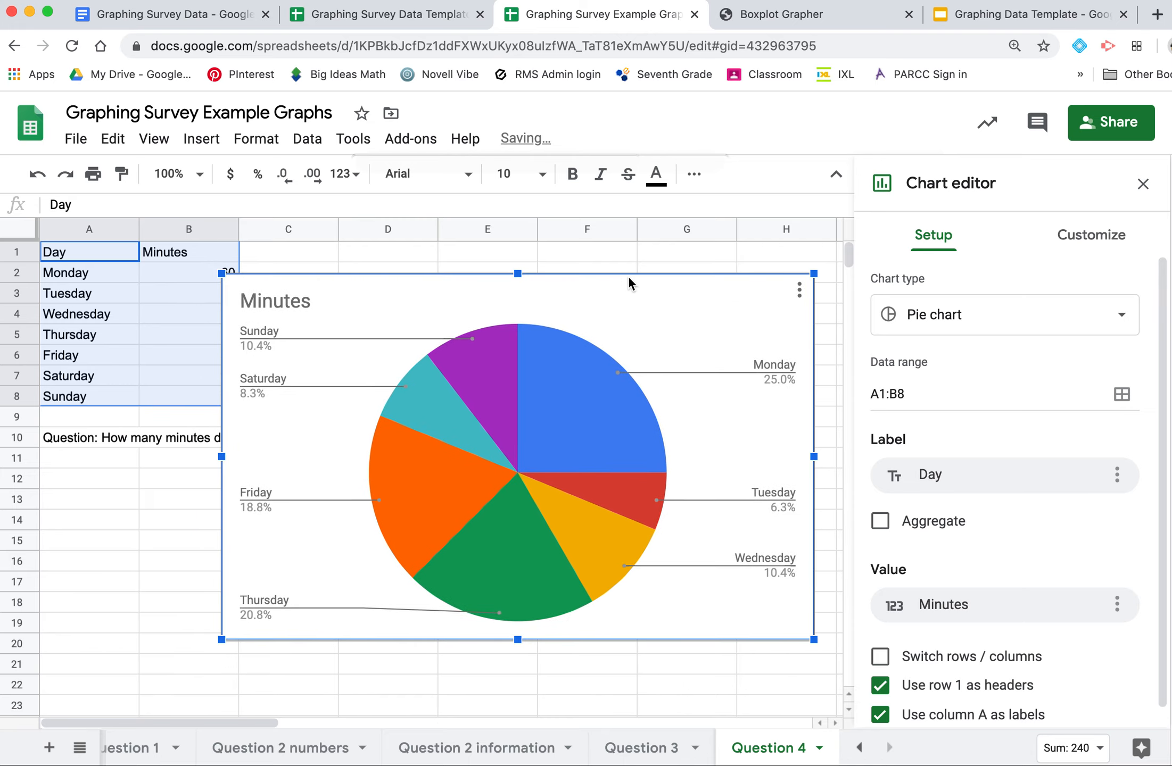
click(1115, 322)
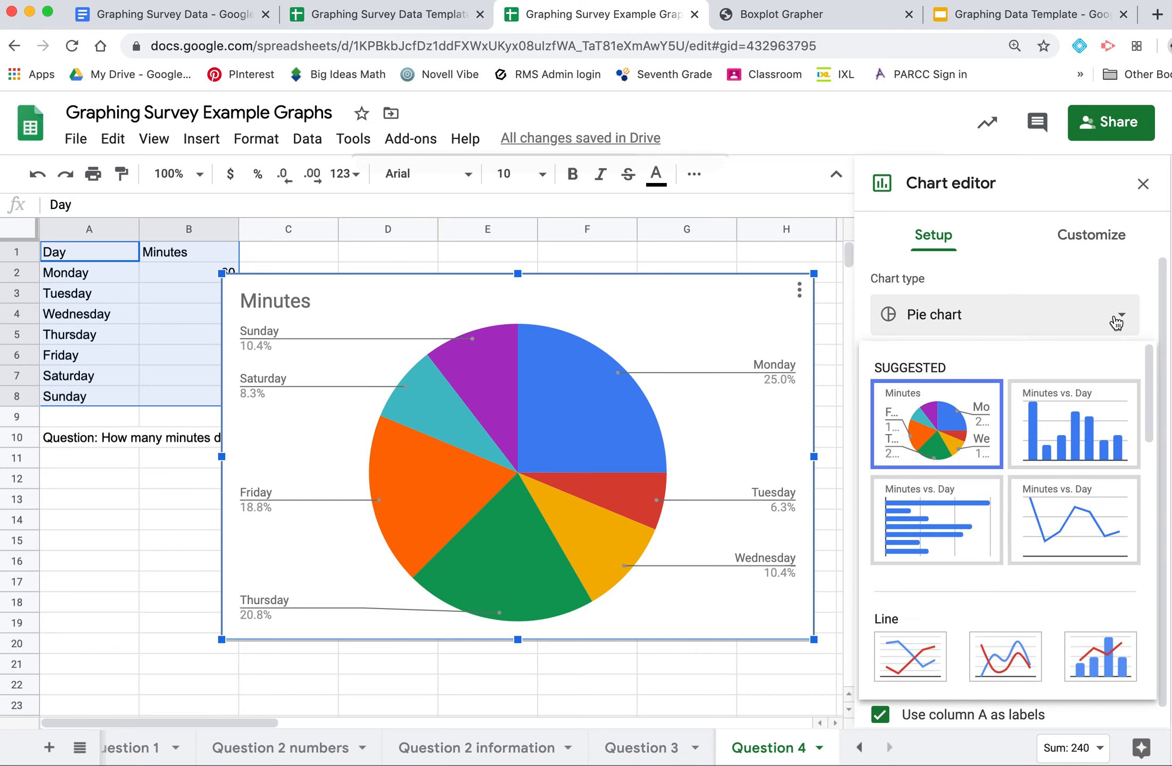
click(1080, 534)
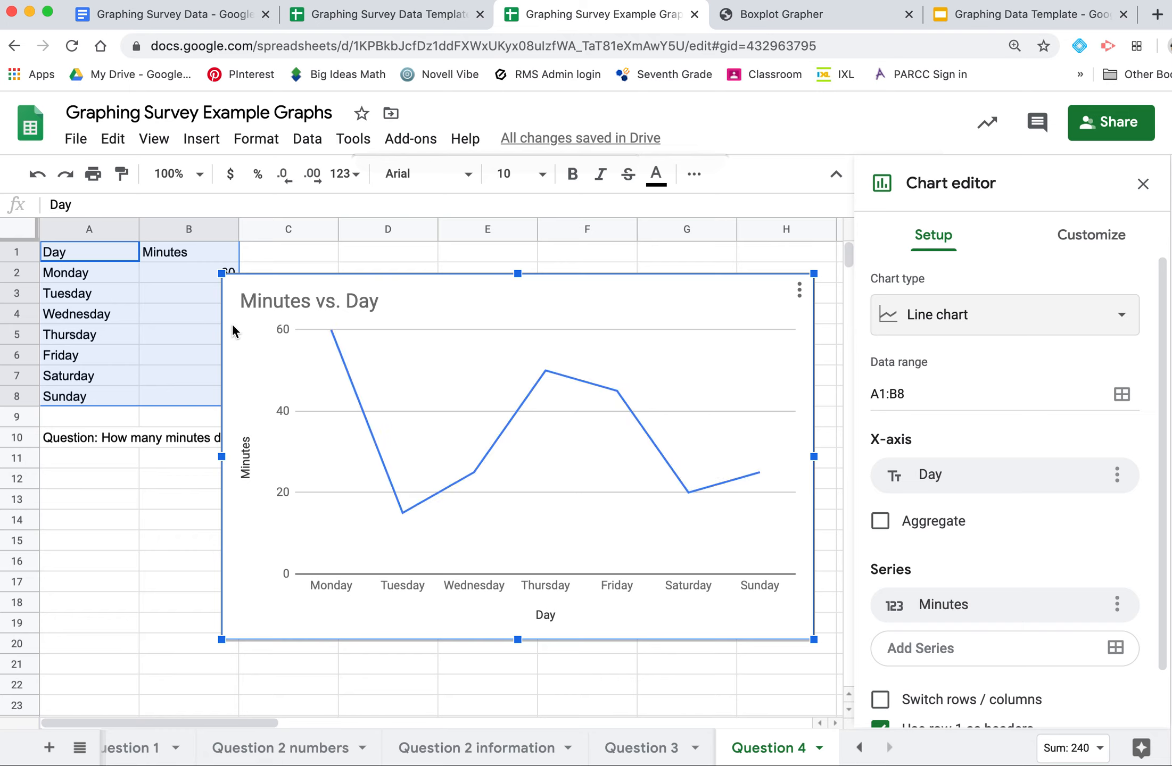
drag(238, 327, 267, 300)
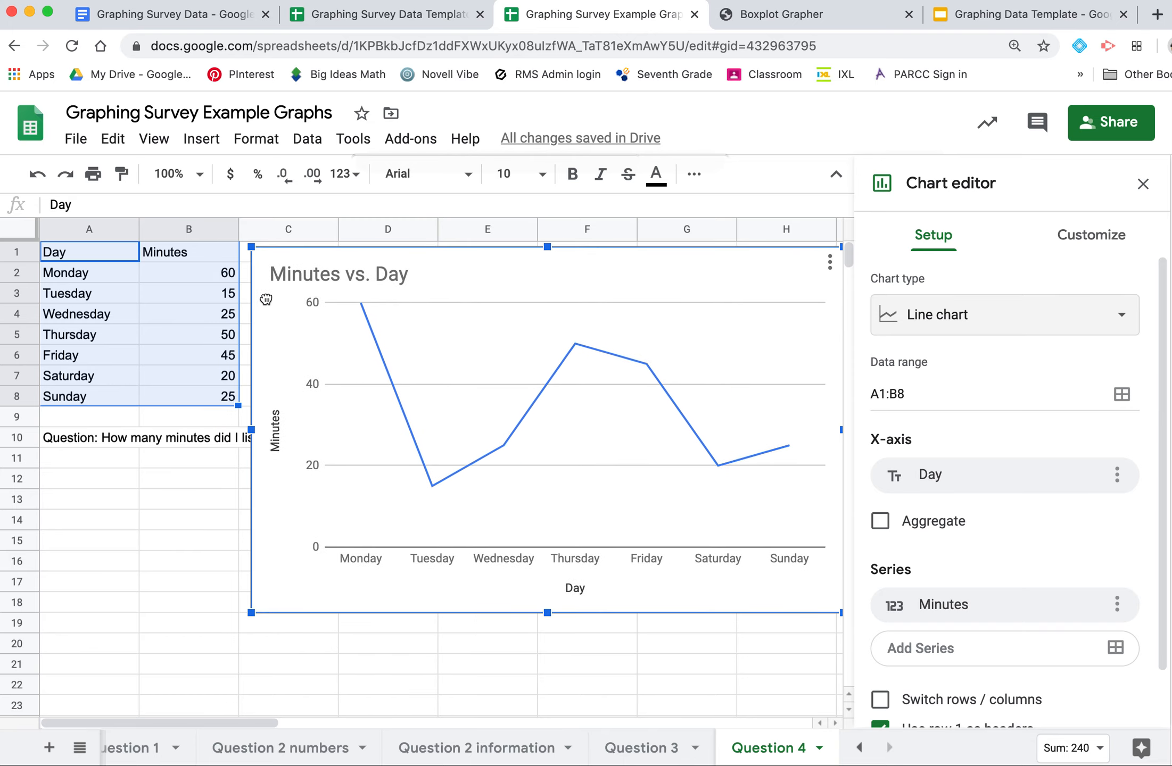
Step: Replace the line chart's title with "Time Spent Listening to Music" and close the chart editor, keeping the chart selected
click(397, 276)
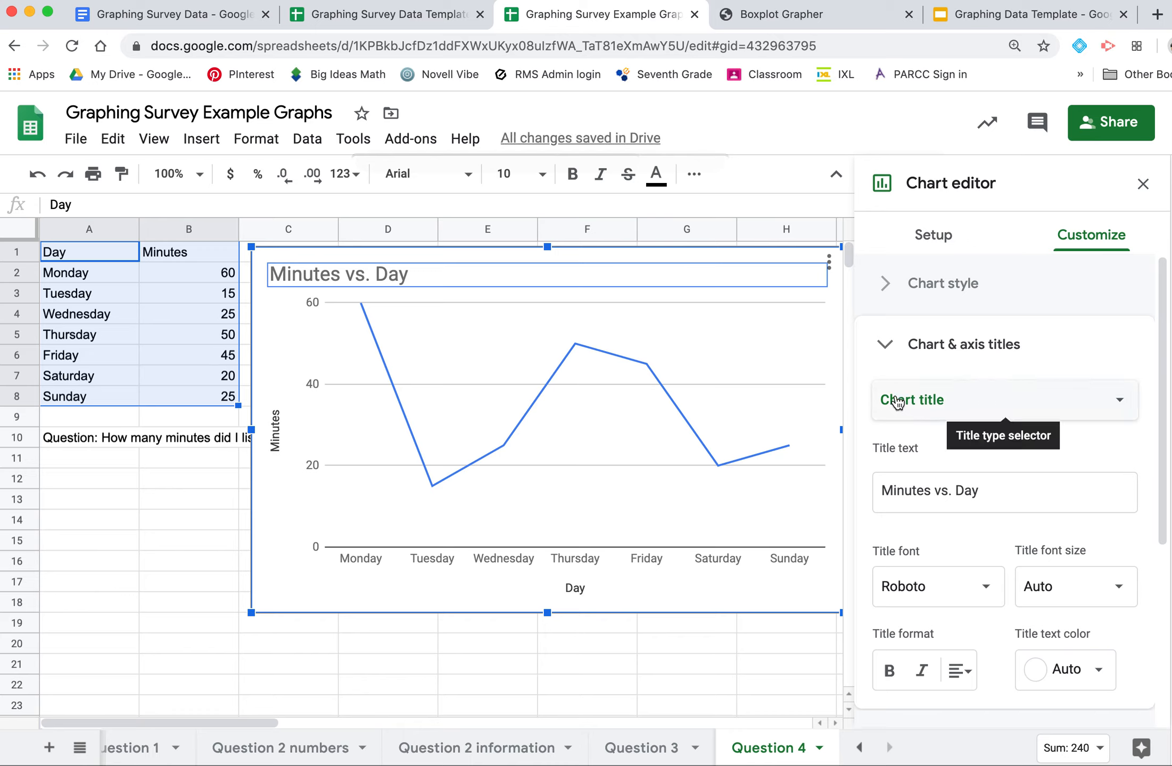
double_click(407, 272)
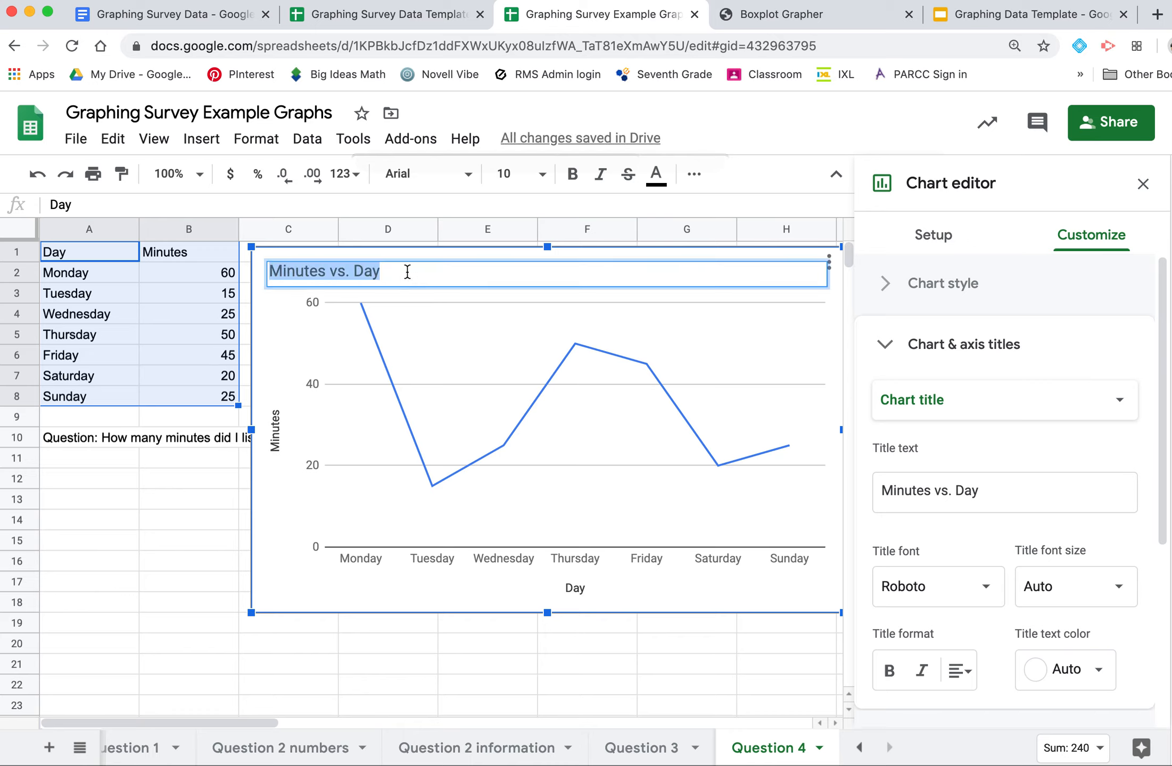
text(Time S)
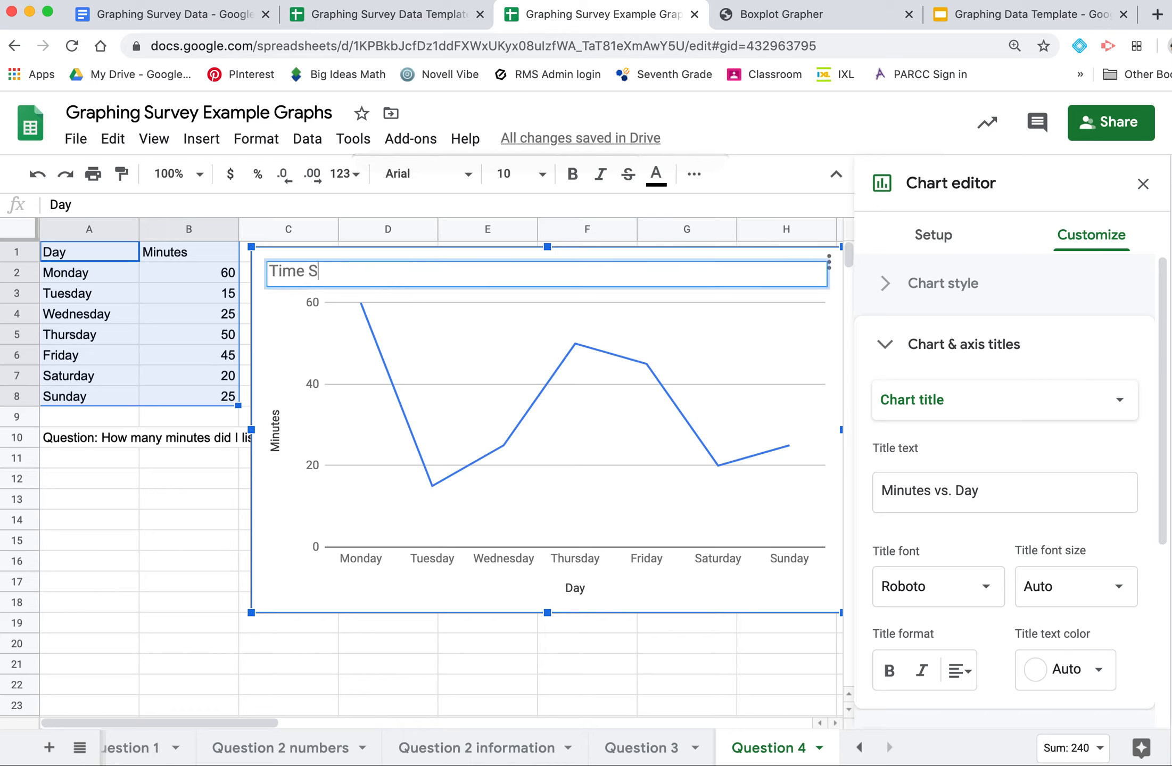
text(pent Listening to Music)
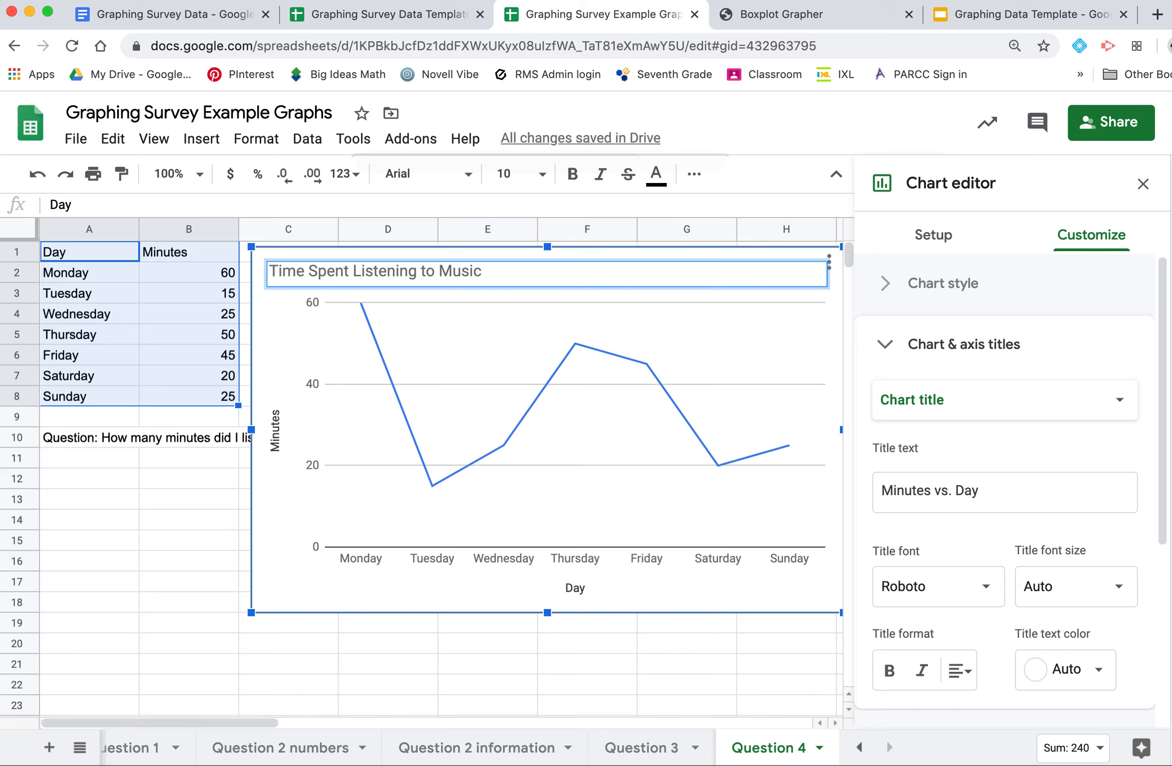
click(448, 330)
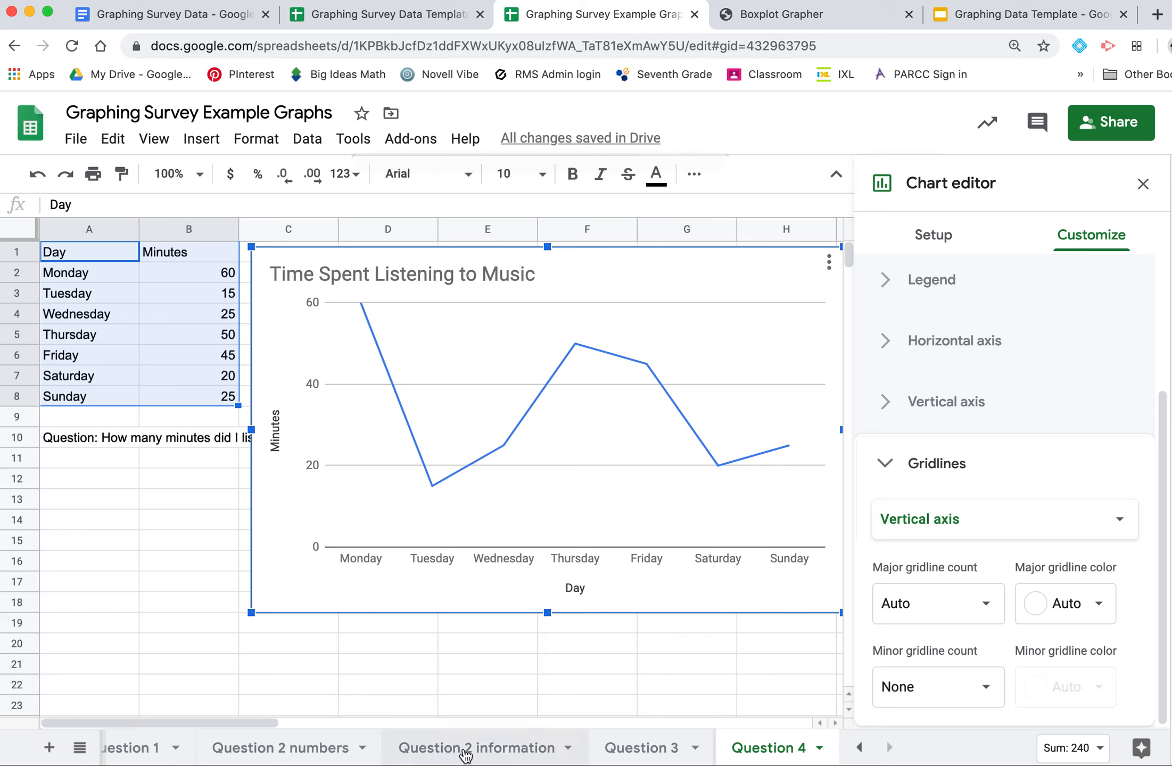
click(1142, 183)
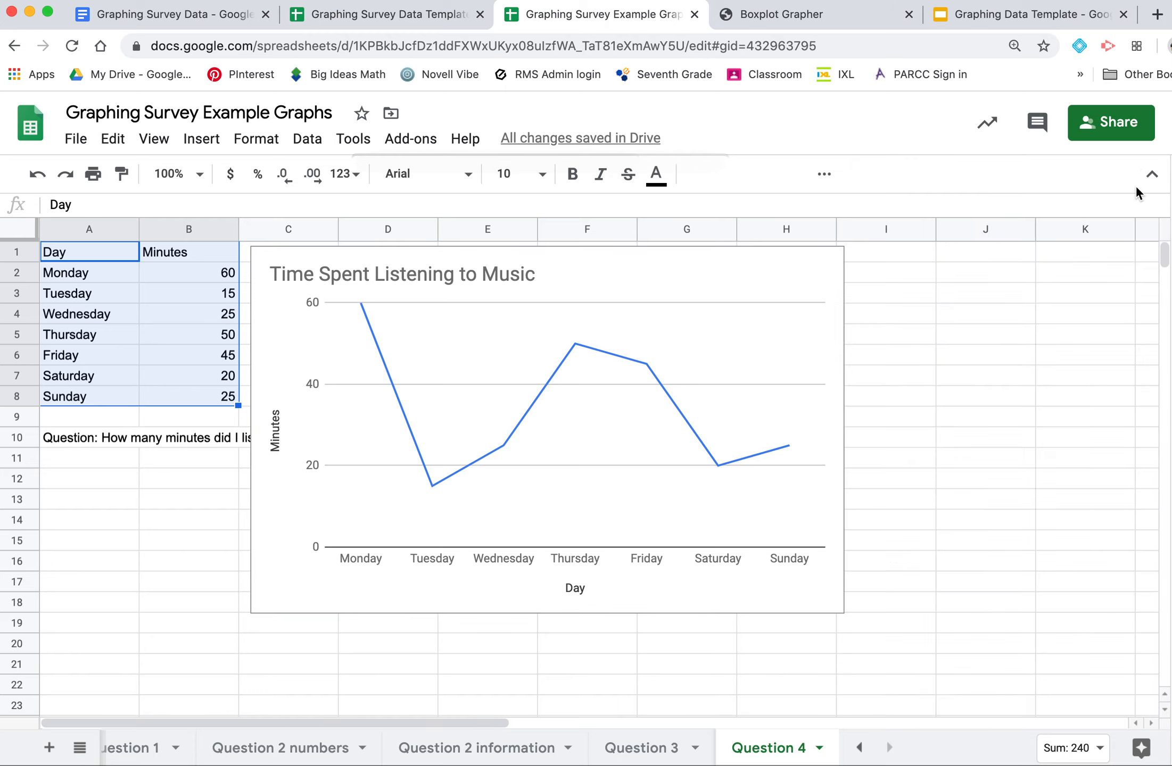
click(774, 271)
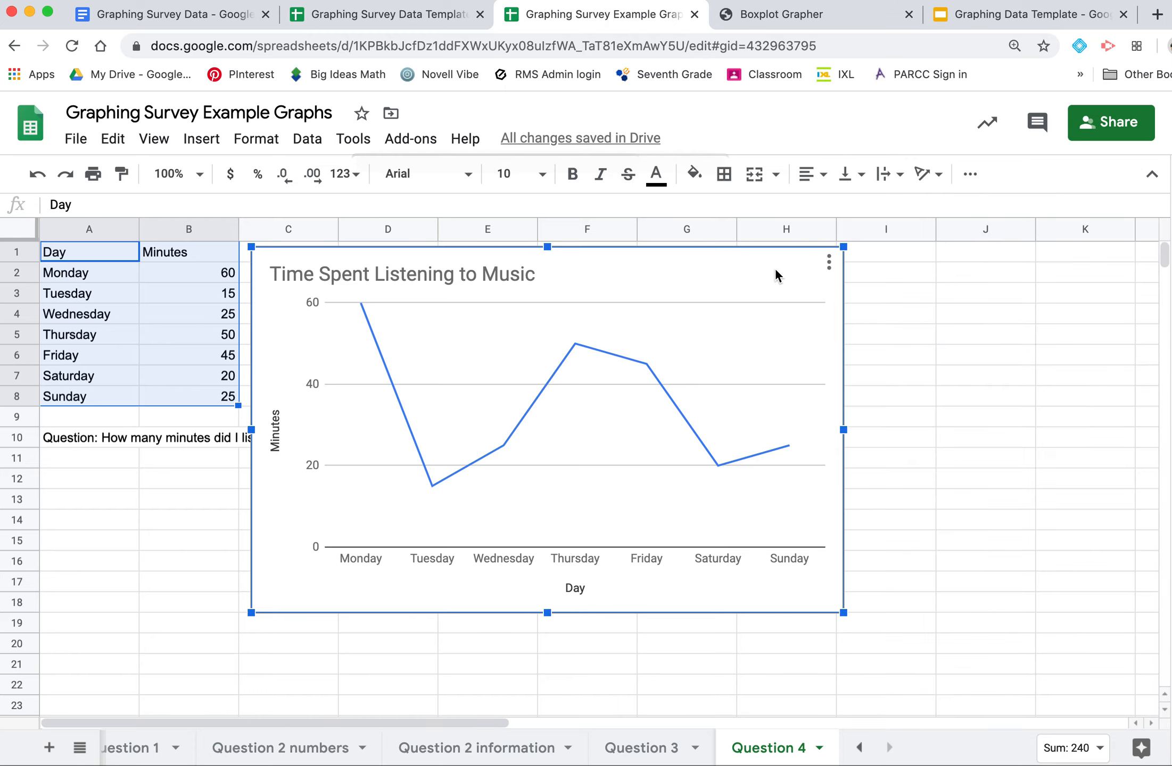
Step: Move the Time Spent Listening to Music chart to start in column D at row 1, clear of the question text, and deselect it
drag(807, 275, 924, 272)
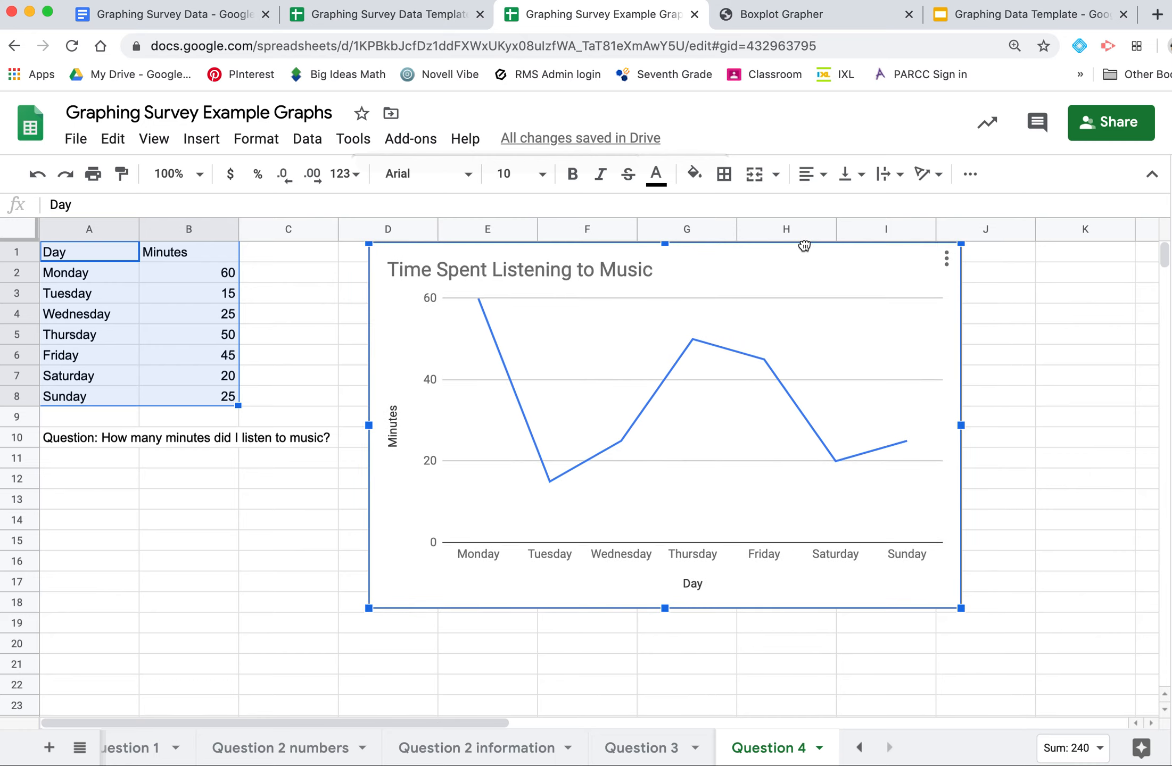
click(1046, 395)
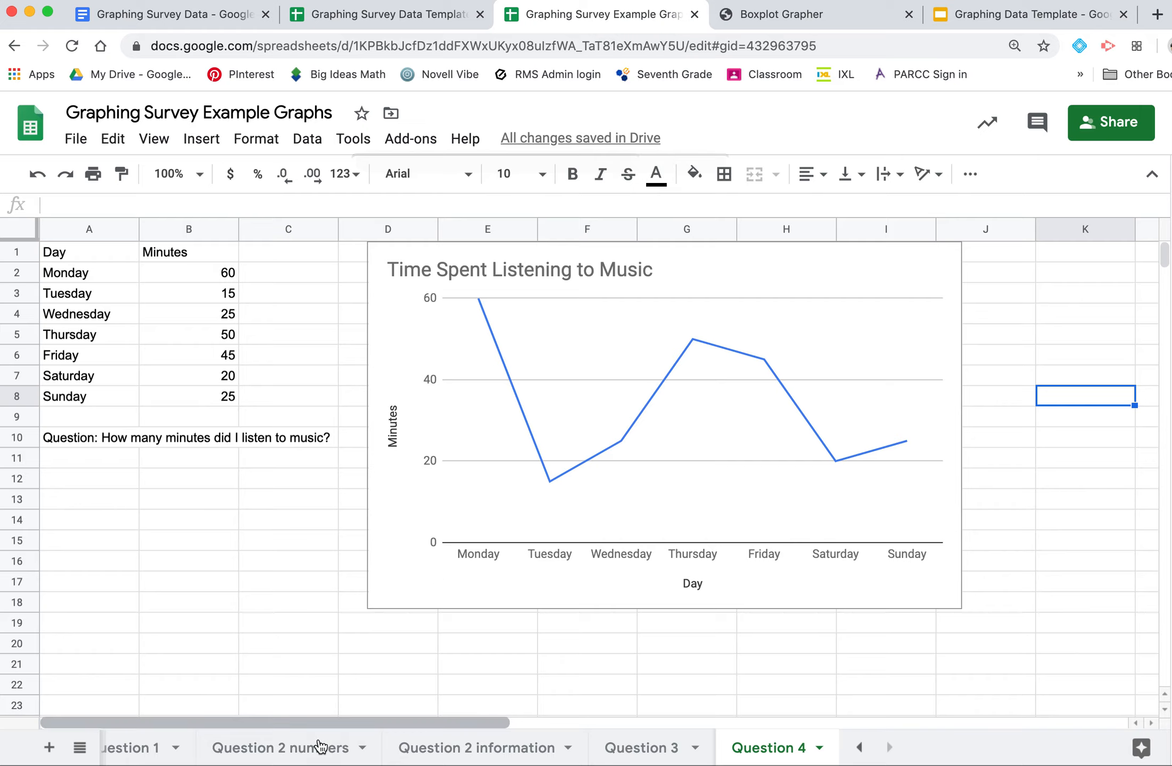
Step: On the Question 2 numbers sheet, sort the survey values in column A in ascending order (A → Z)
click(277, 750)
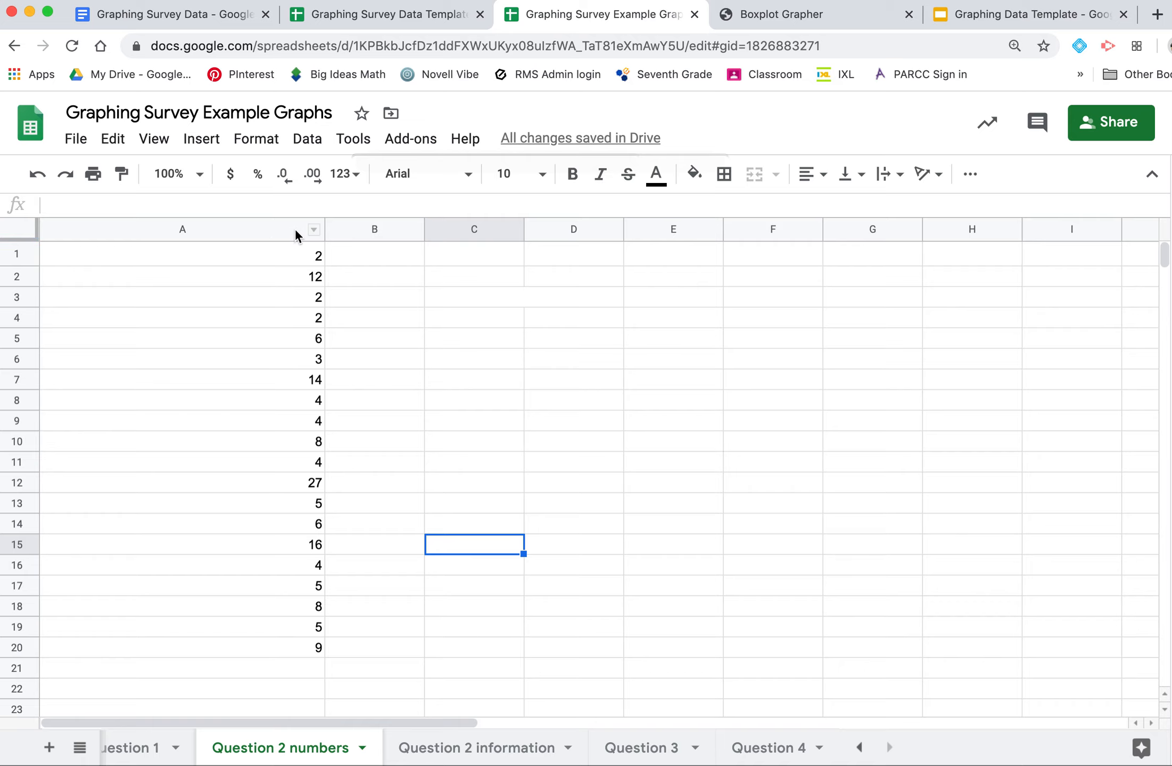
click(314, 230)
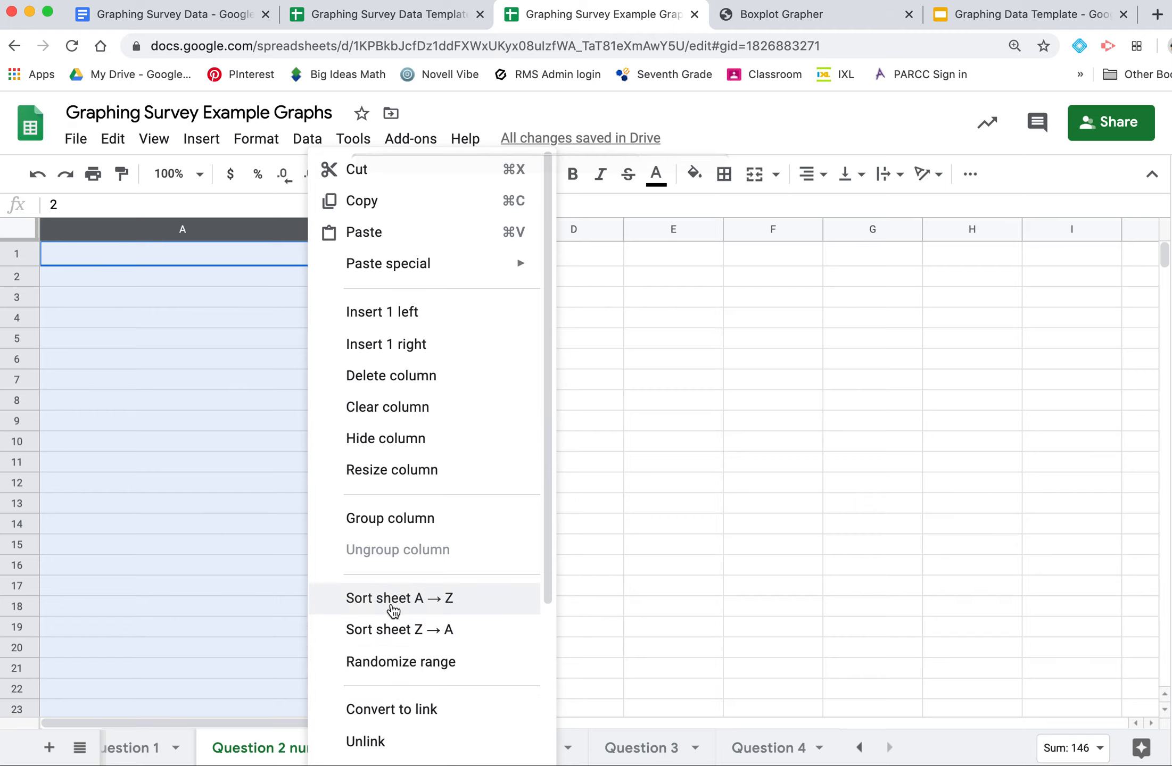
click(392, 601)
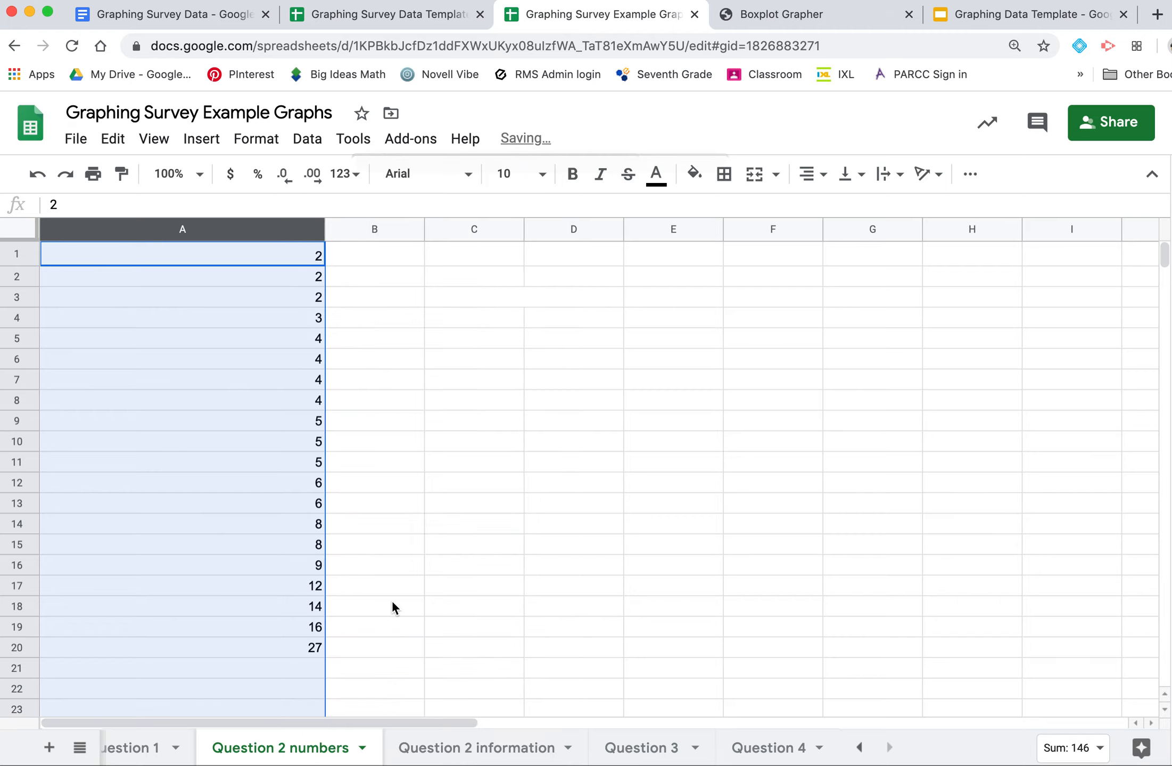
click(392, 605)
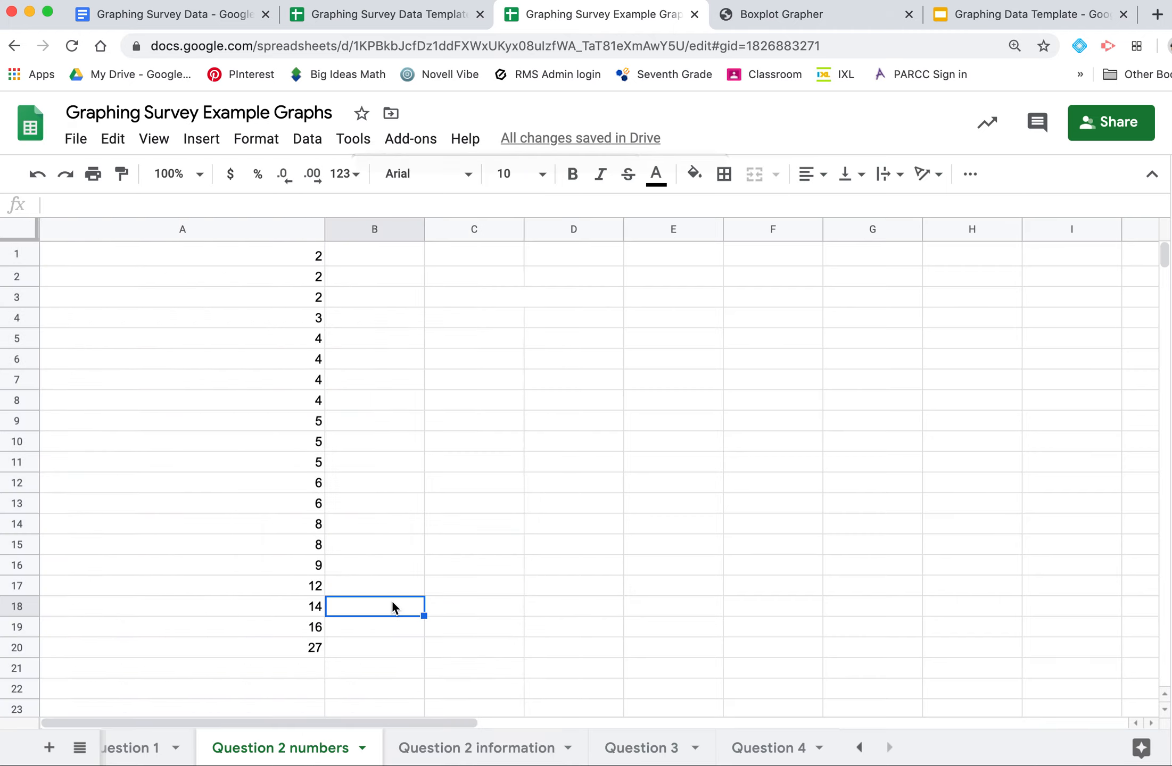
Step: Using the sorted Question 2 numbers, enter Min 2 in C9 and Max 27 in G9 of the Question 2 information sheet
click(472, 761)
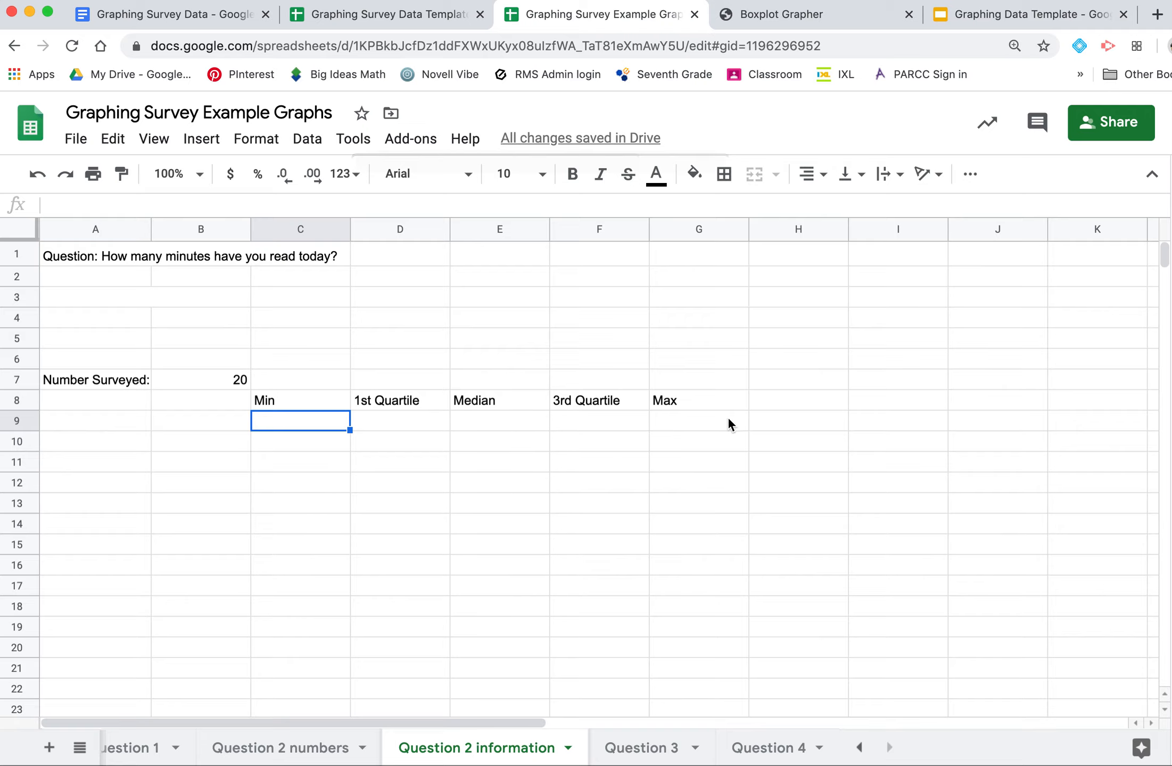
click(302, 750)
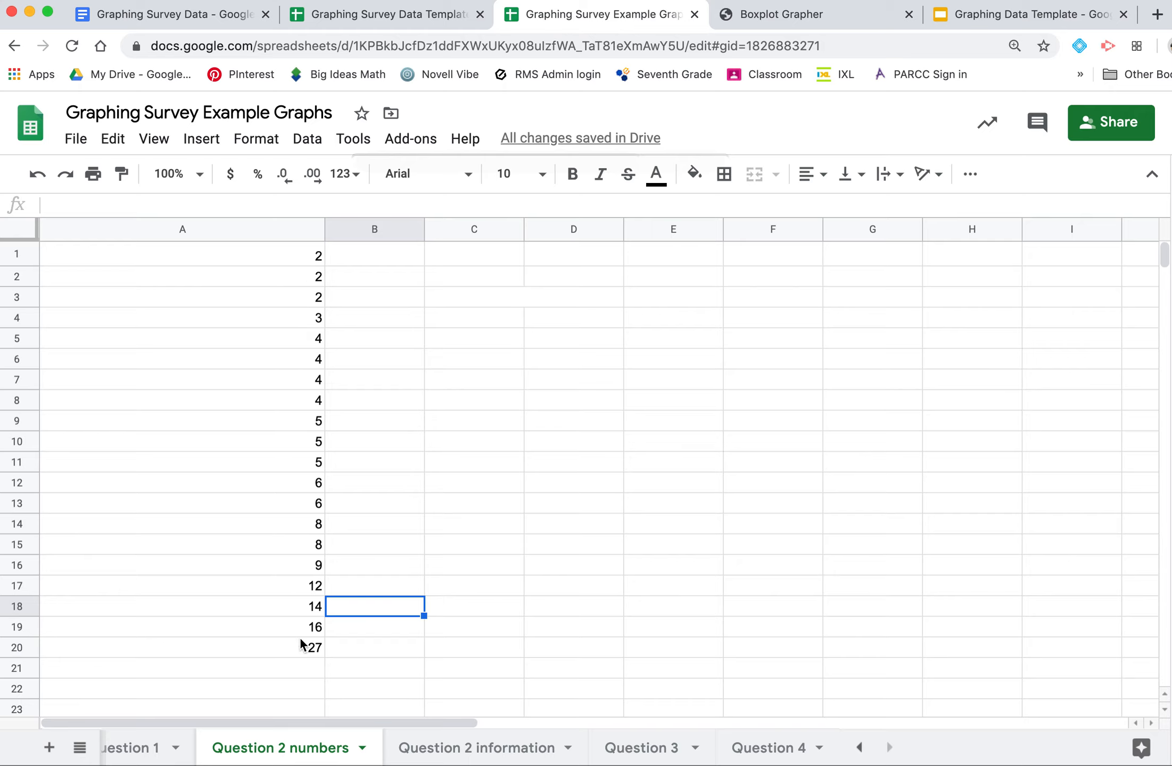
click(421, 746)
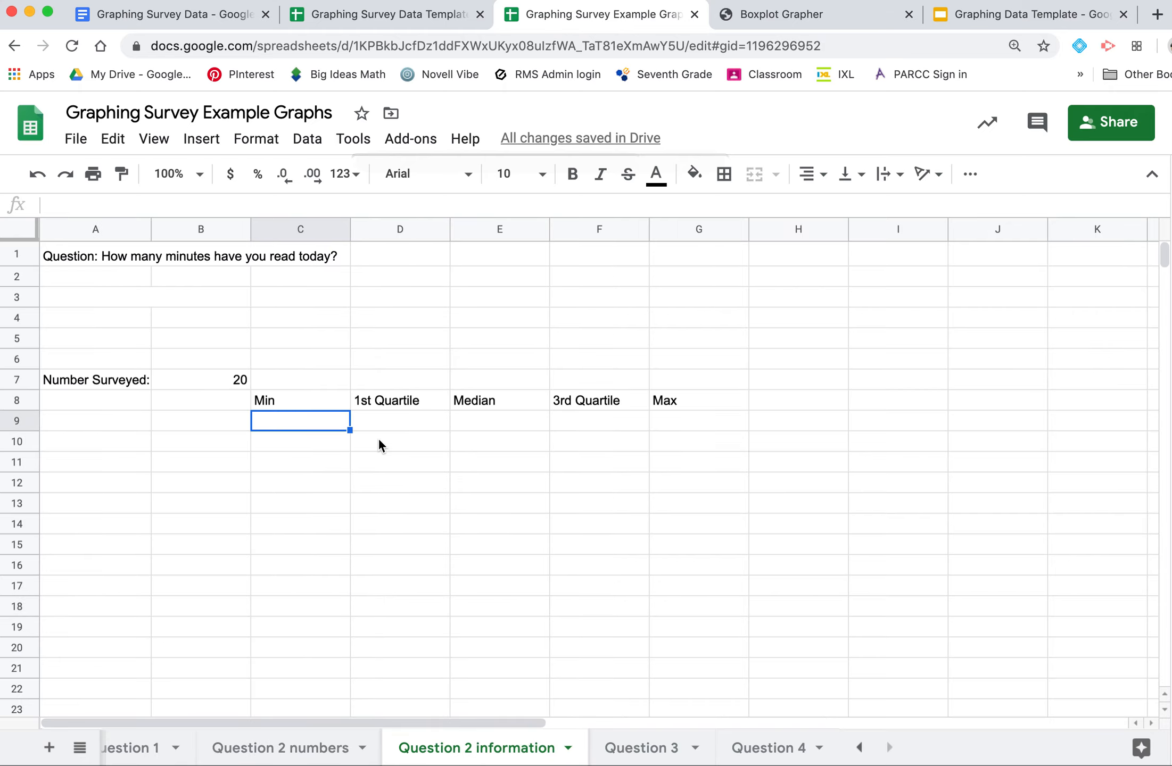
text(2)
click(662, 410)
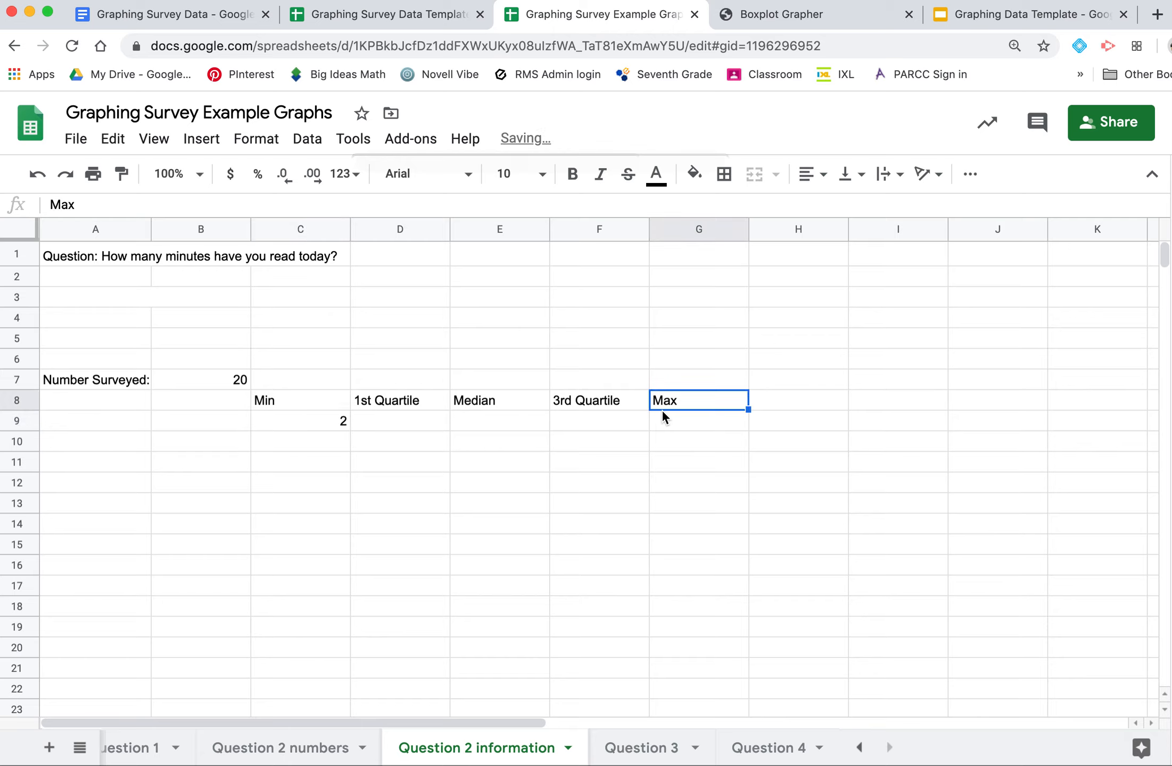
click(672, 422)
text(2)
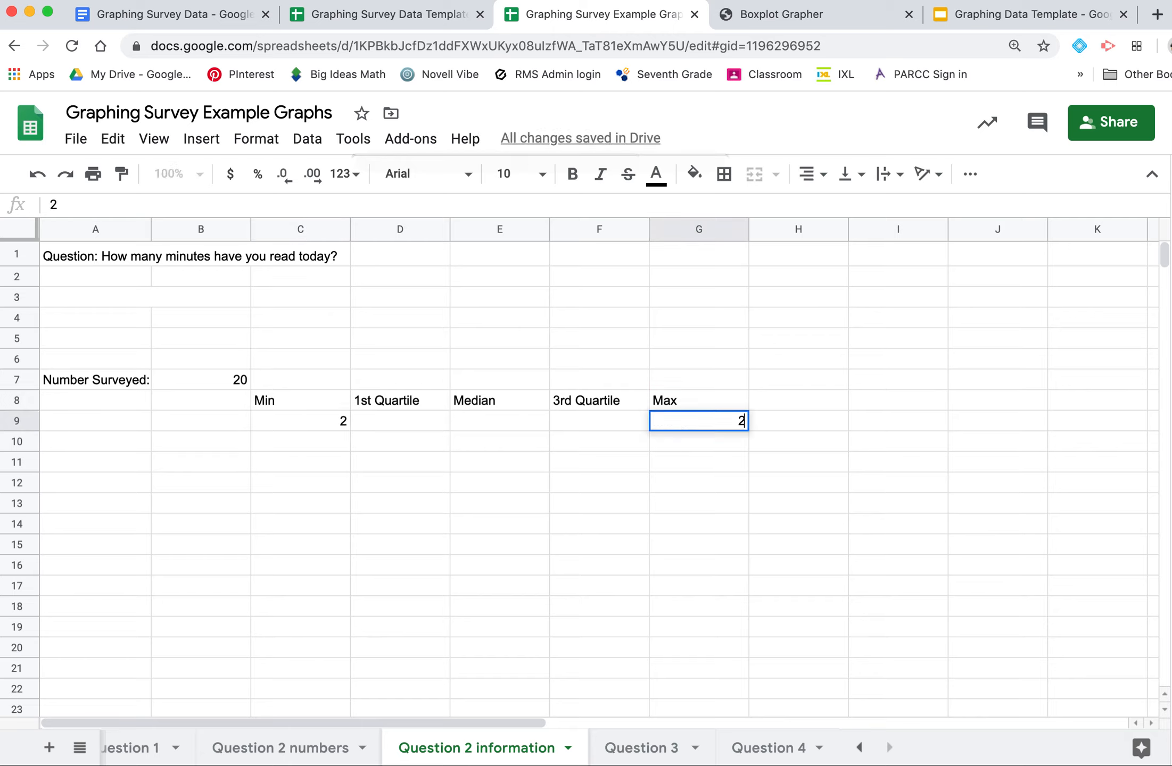
text(7)
click(595, 480)
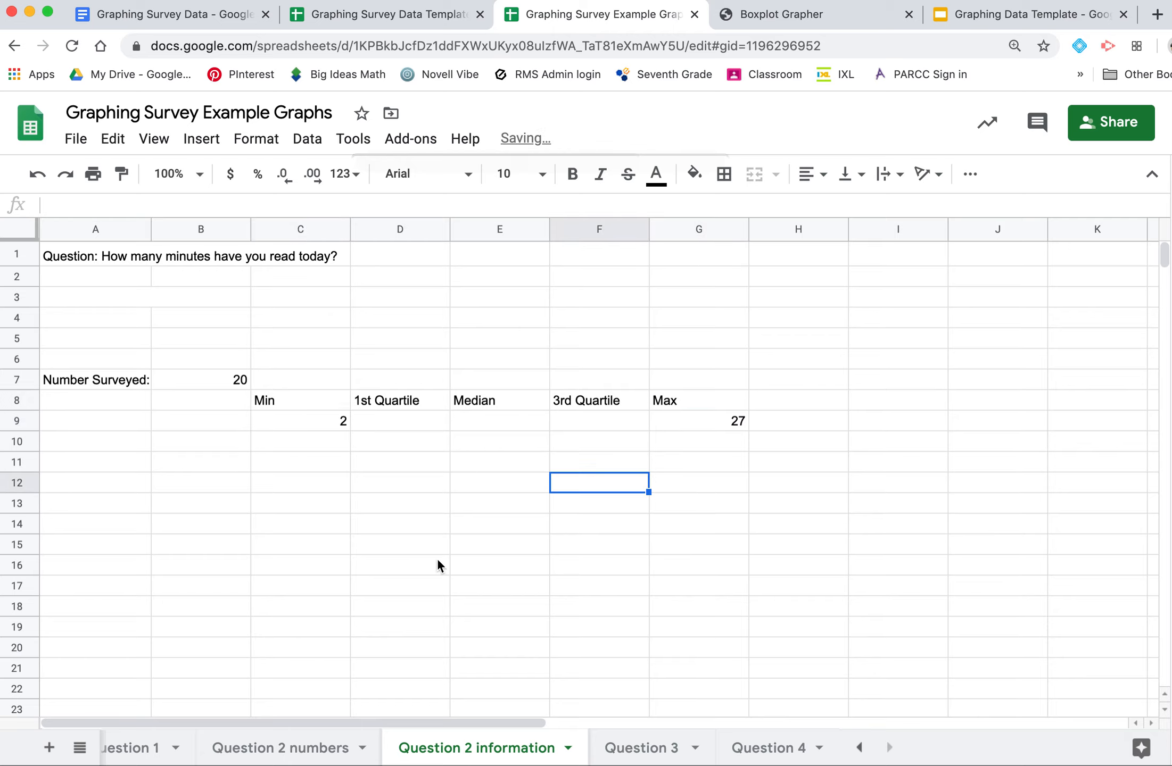
Step: Find the median in the sorted Question 2 numbers and enter 5 under Median in E9 of the Question 2 information sheet
click(282, 752)
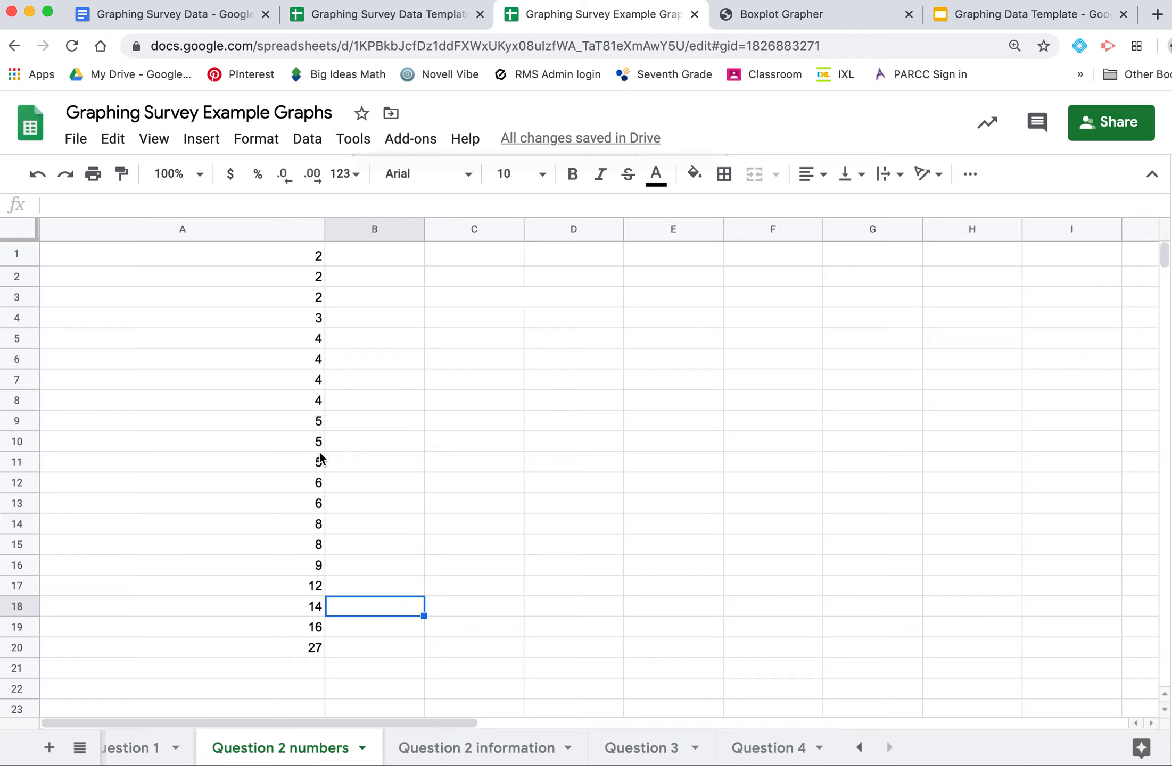
click(475, 751)
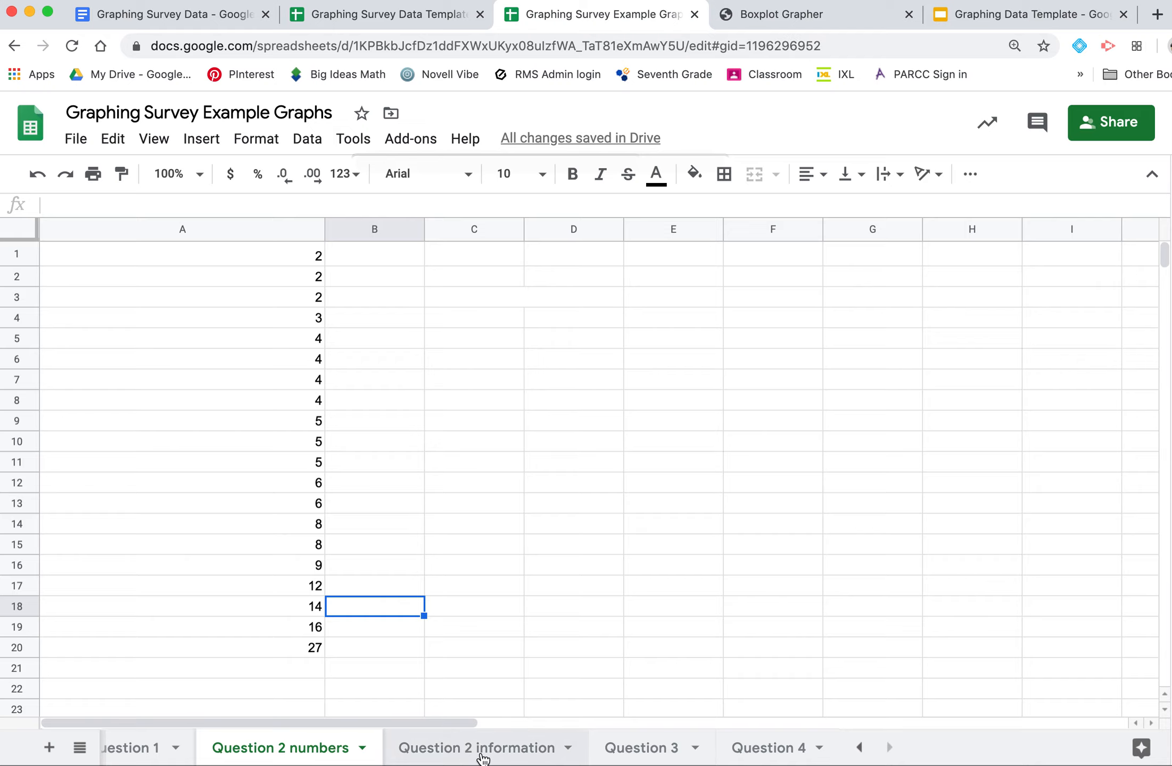
click(524, 421)
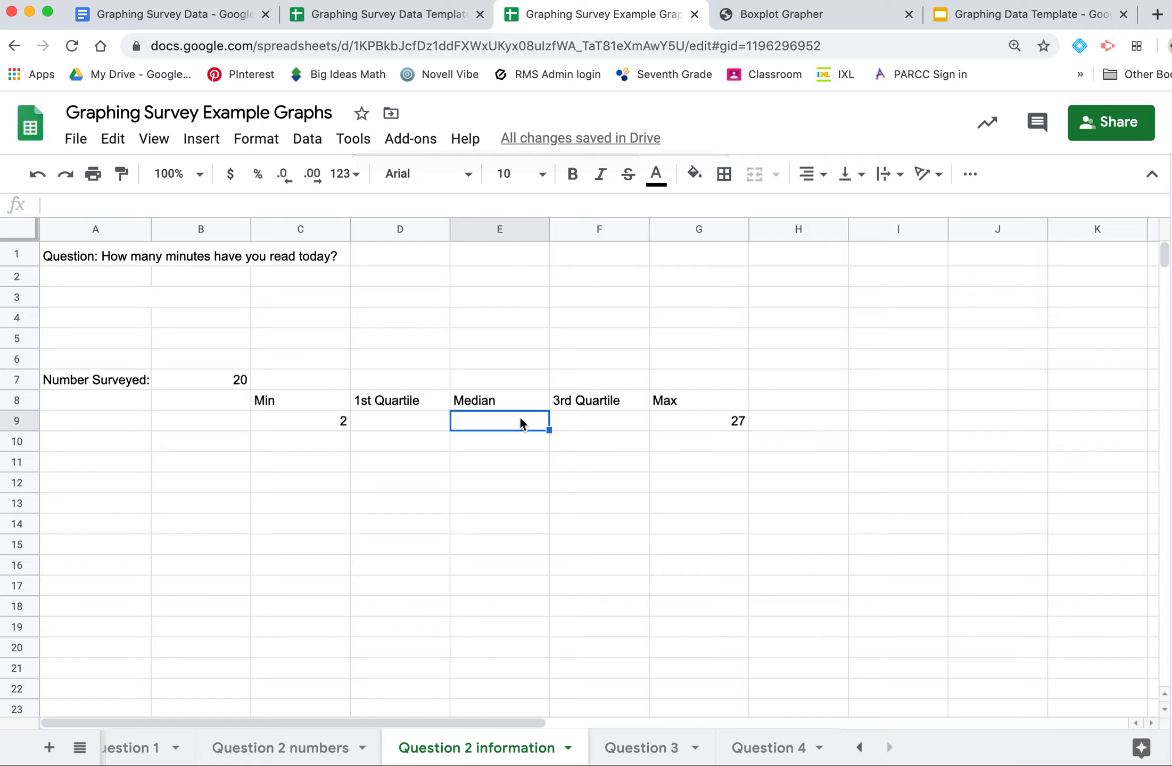
text(5)
click(514, 474)
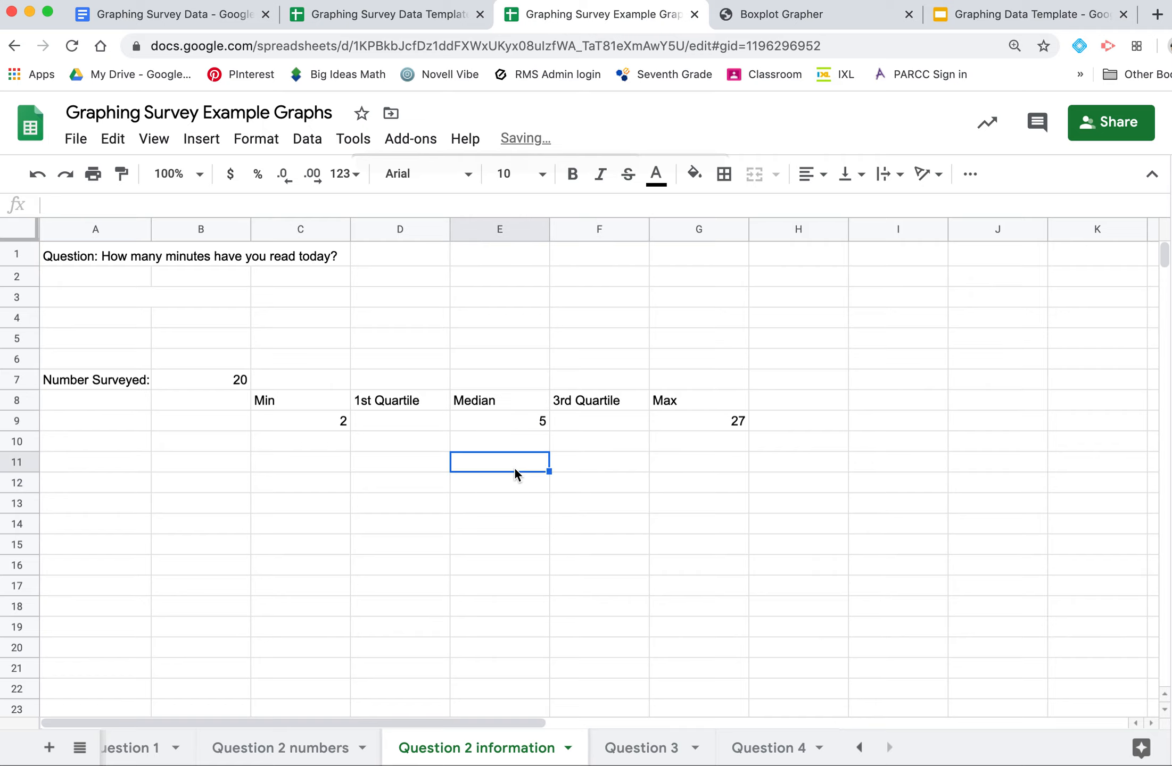
Step: Find the first quartile in the Question 2 numbers and enter 4 under 1st Quartile in D9 of the Question 2 information sheet
click(247, 755)
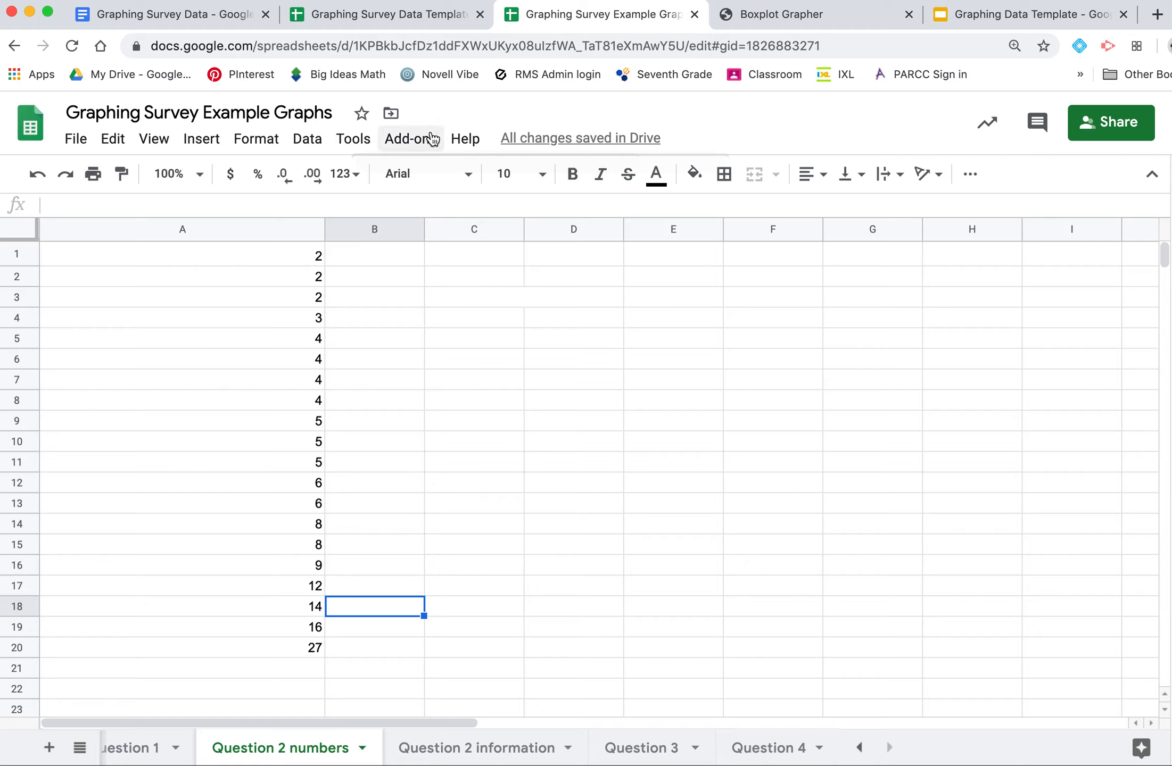
click(424, 738)
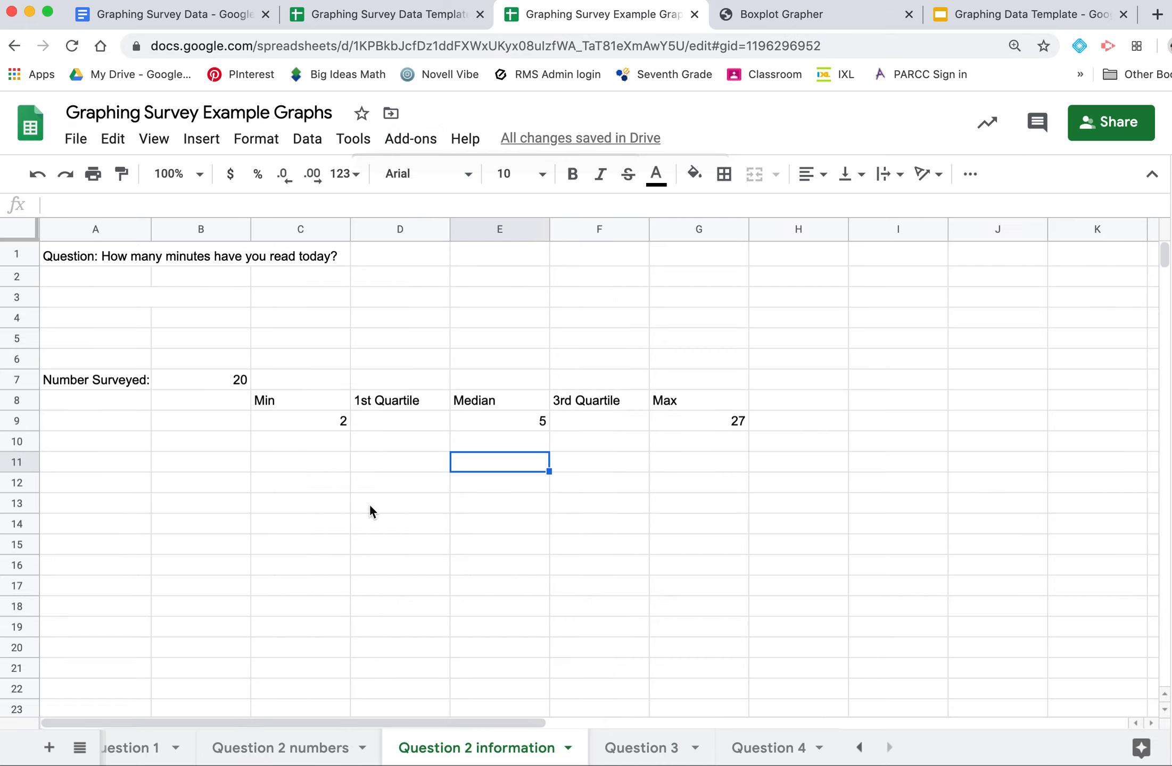
click(394, 423)
text(4)
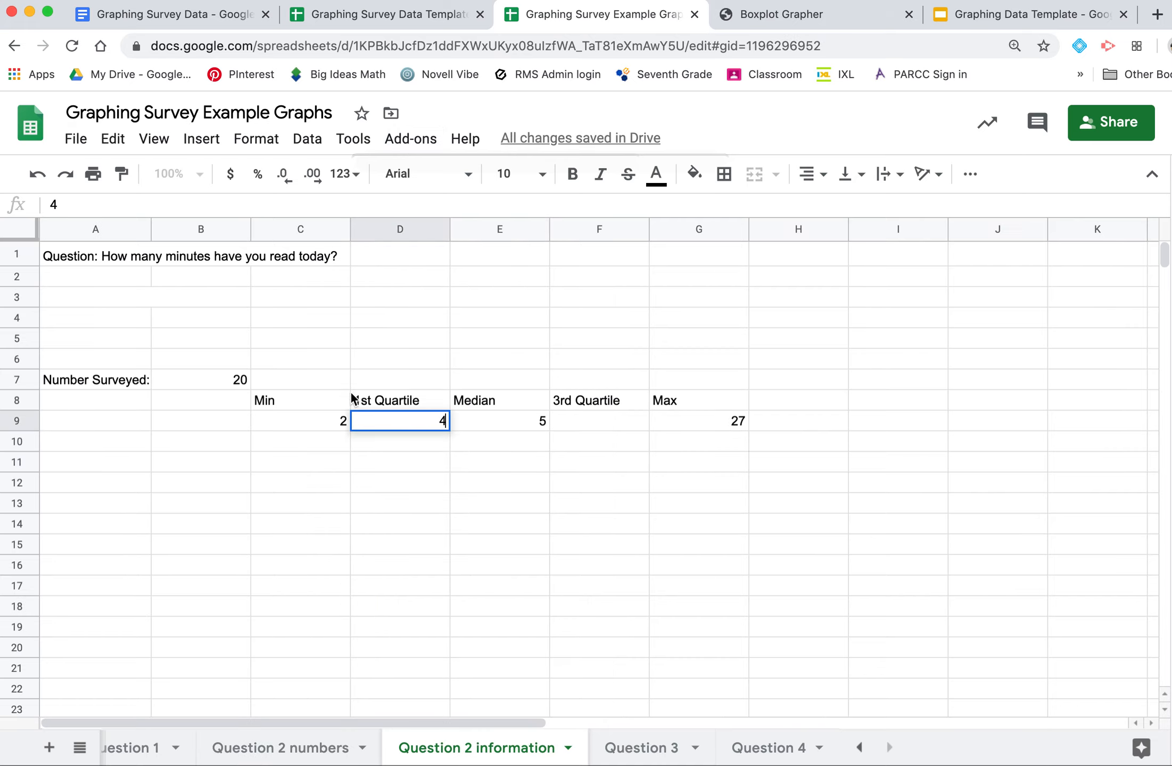
click(365, 486)
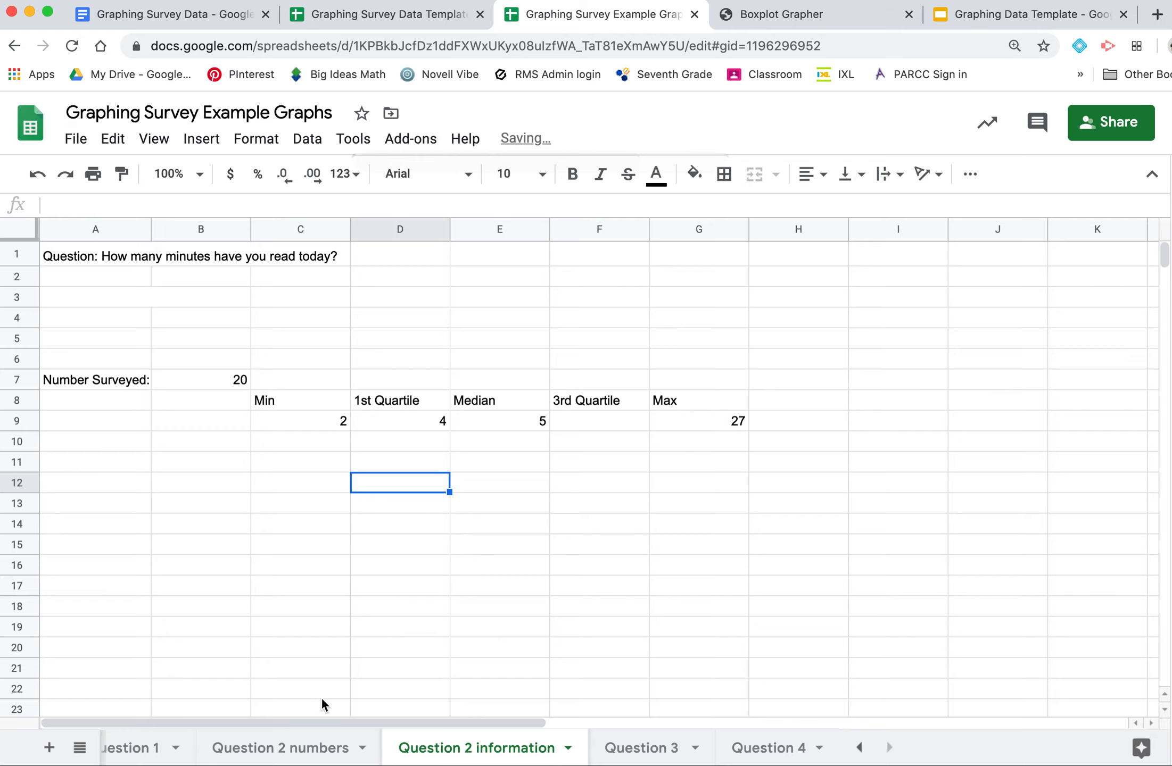
Step: Find the third quartile in the Question 2 numbers and enter 8.5 under 3rd Quartile in F9 of the Question 2 information sheet
click(307, 748)
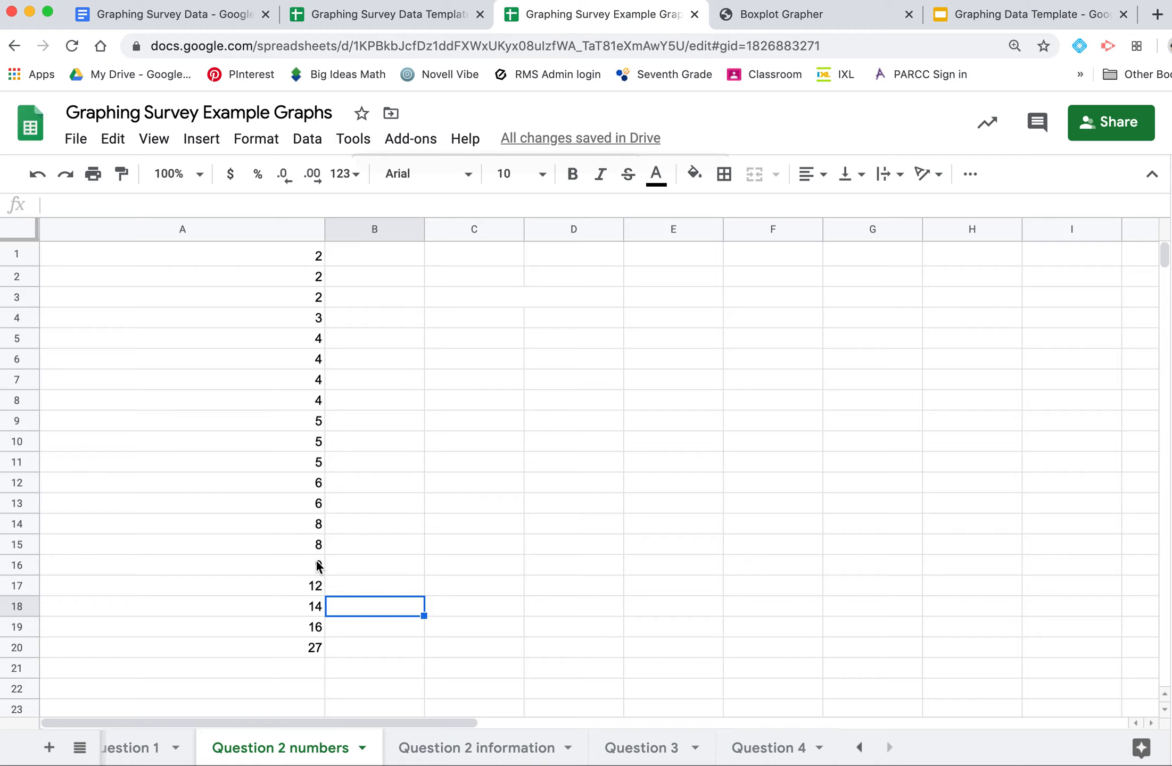
click(446, 753)
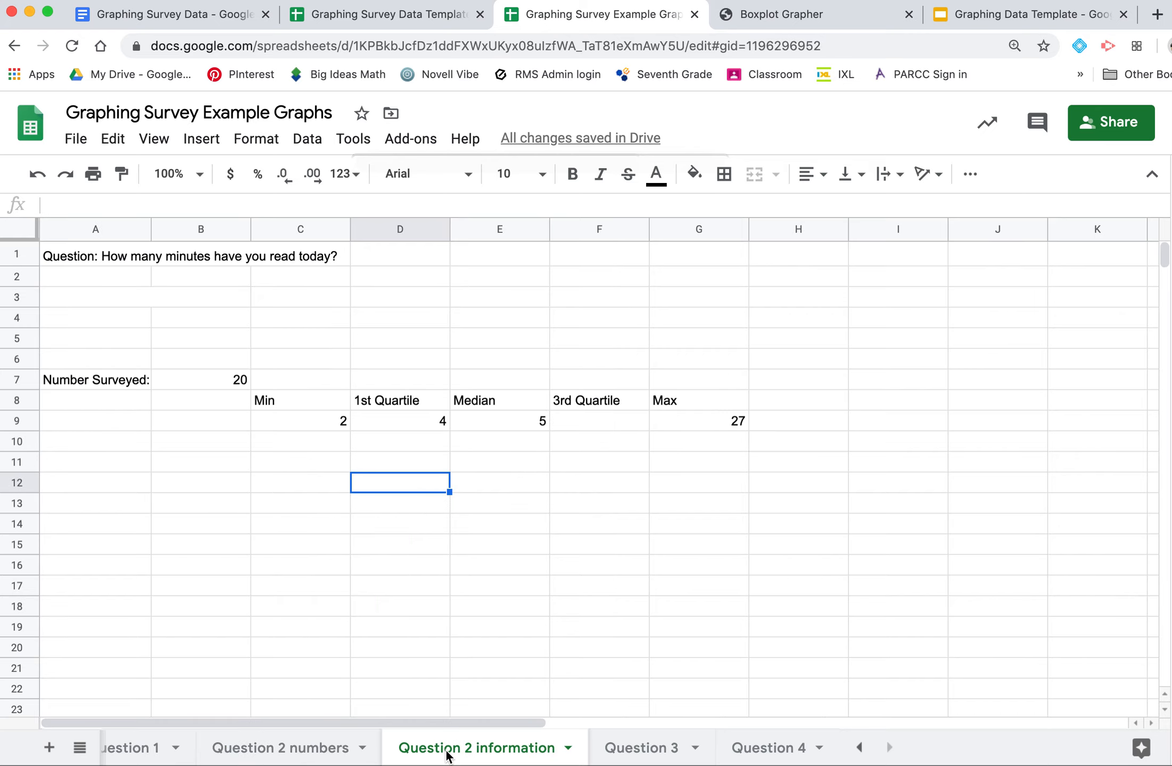
click(611, 420)
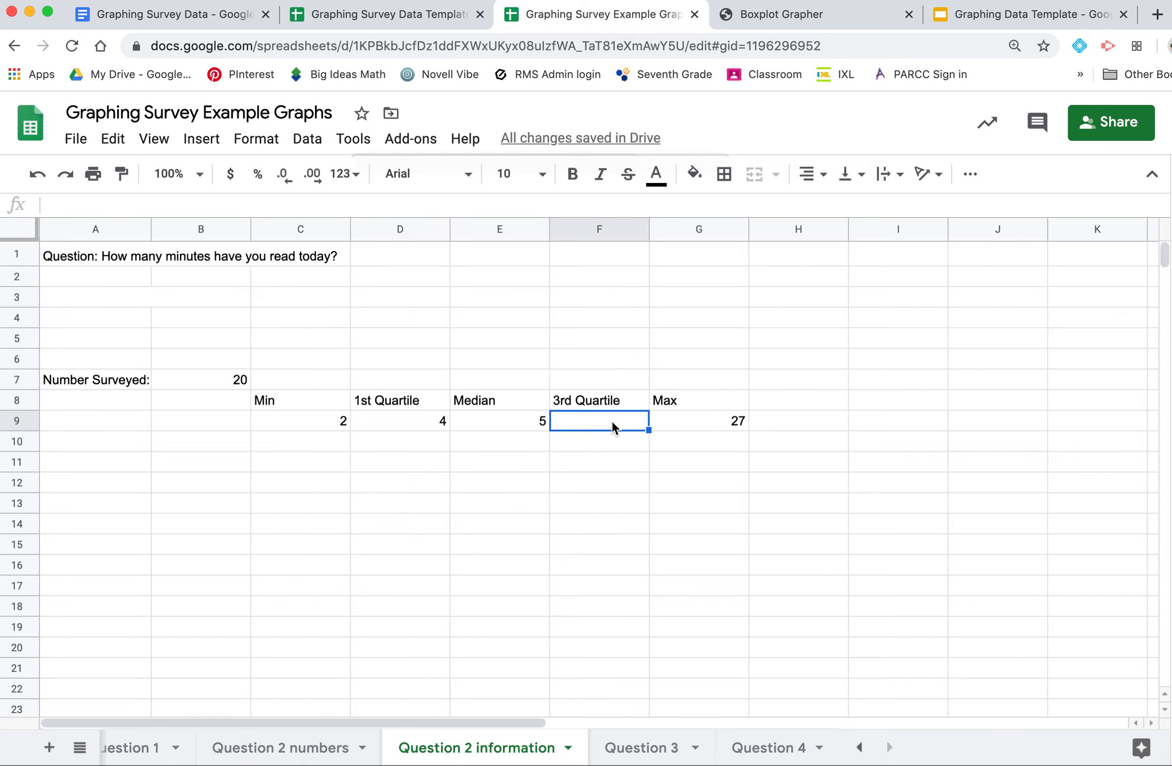
text(8.5)
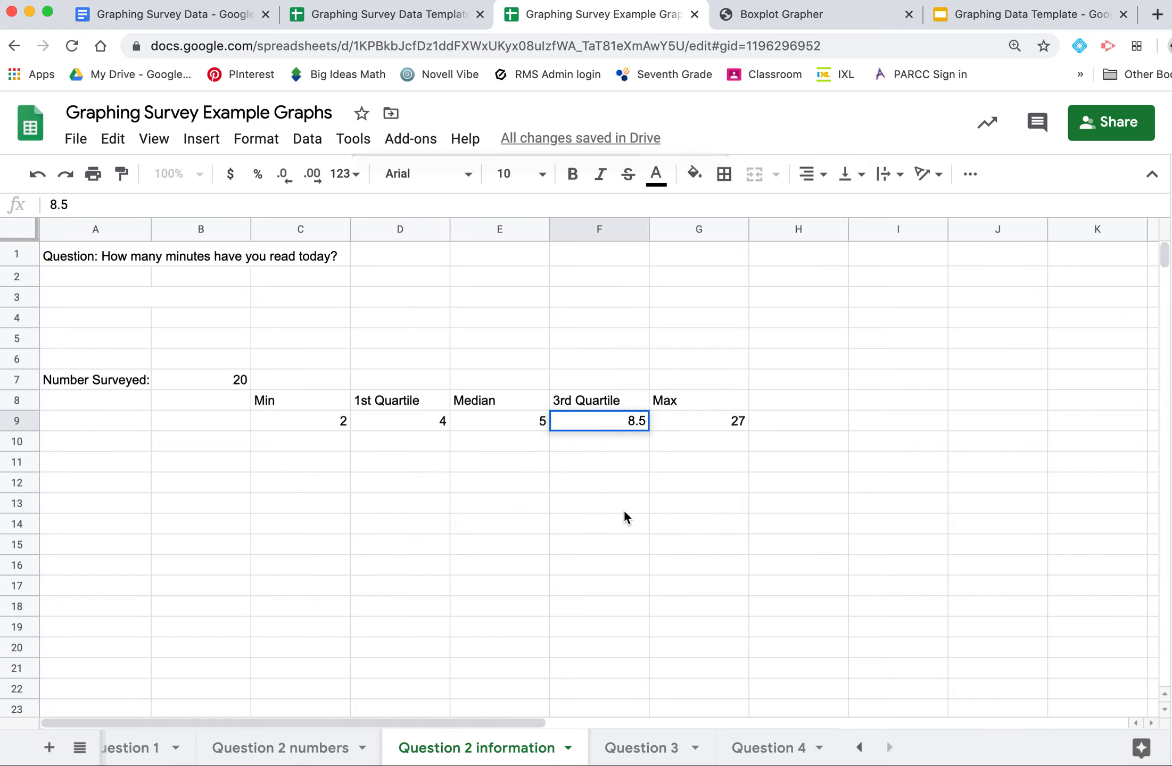
click(624, 512)
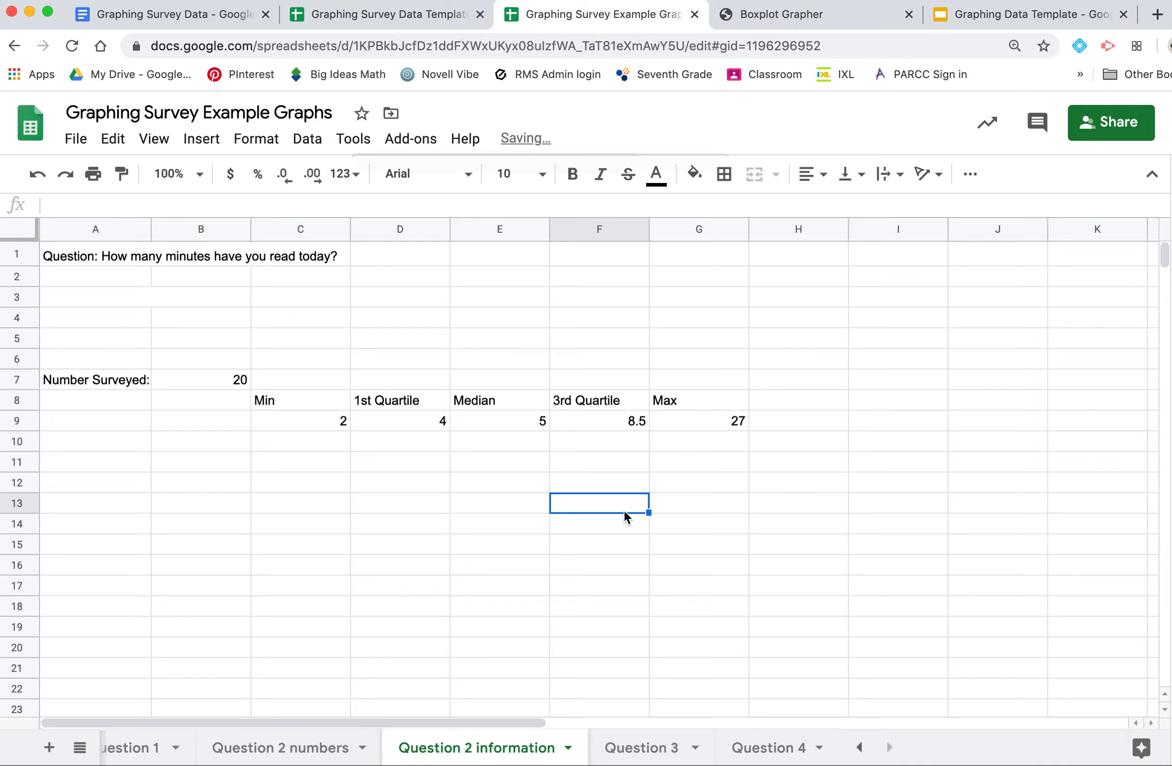
Step: Review the question 2 box plot instructions in the Graphing Survey Data document
click(196, 22)
scroll(341, 363, up, 7)
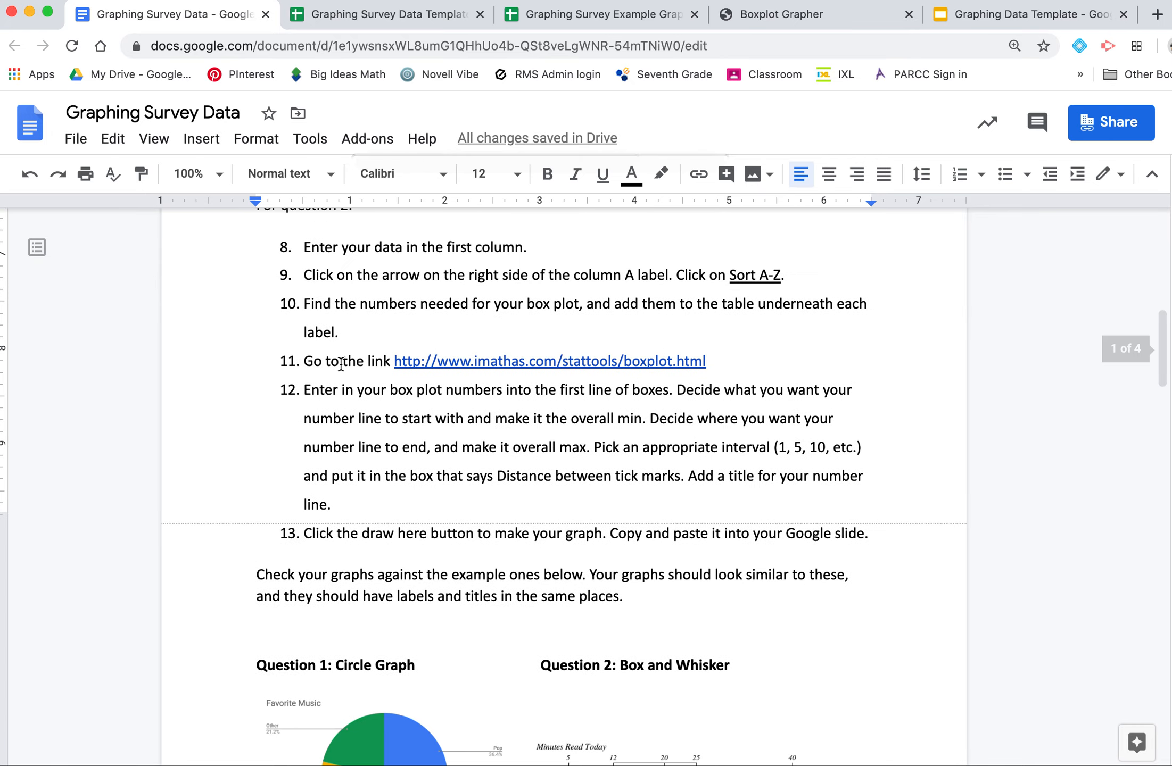
scroll(341, 363, up, 2)
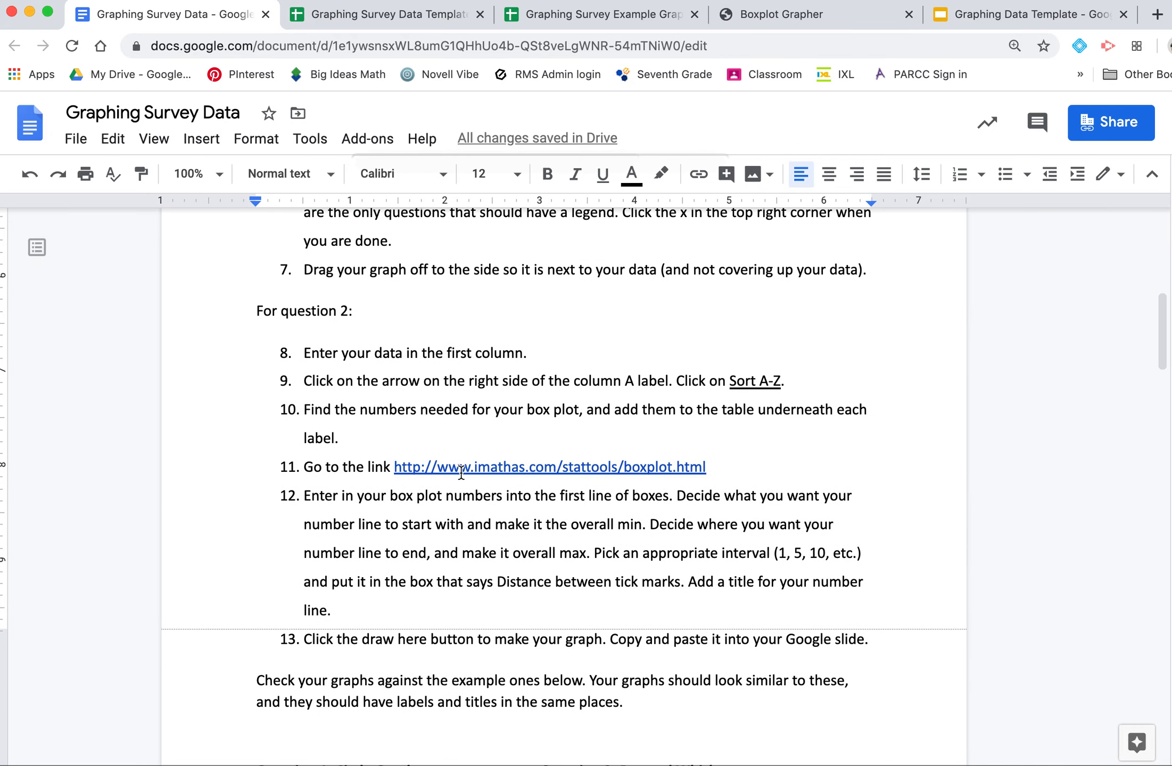
Step: Switch to the Boxplot Grapher page and set the Boxplot 1 title to "Minutes Spent Reading"
click(764, 15)
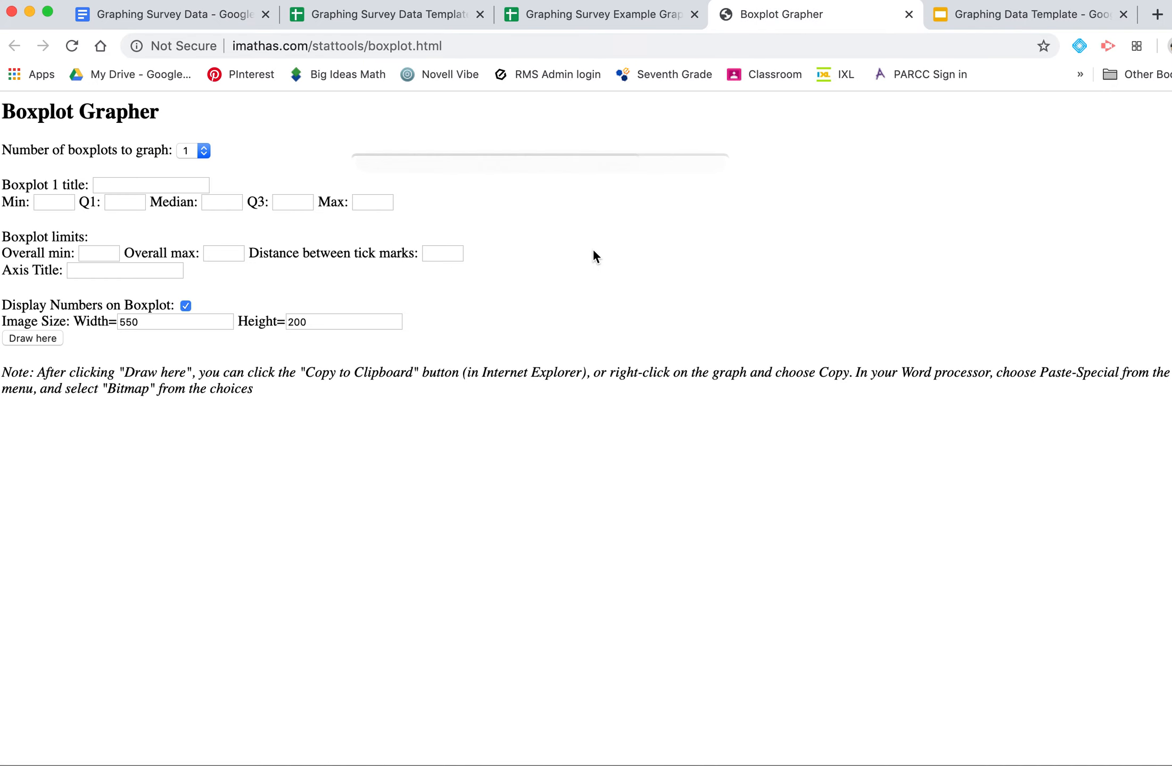
click(141, 180)
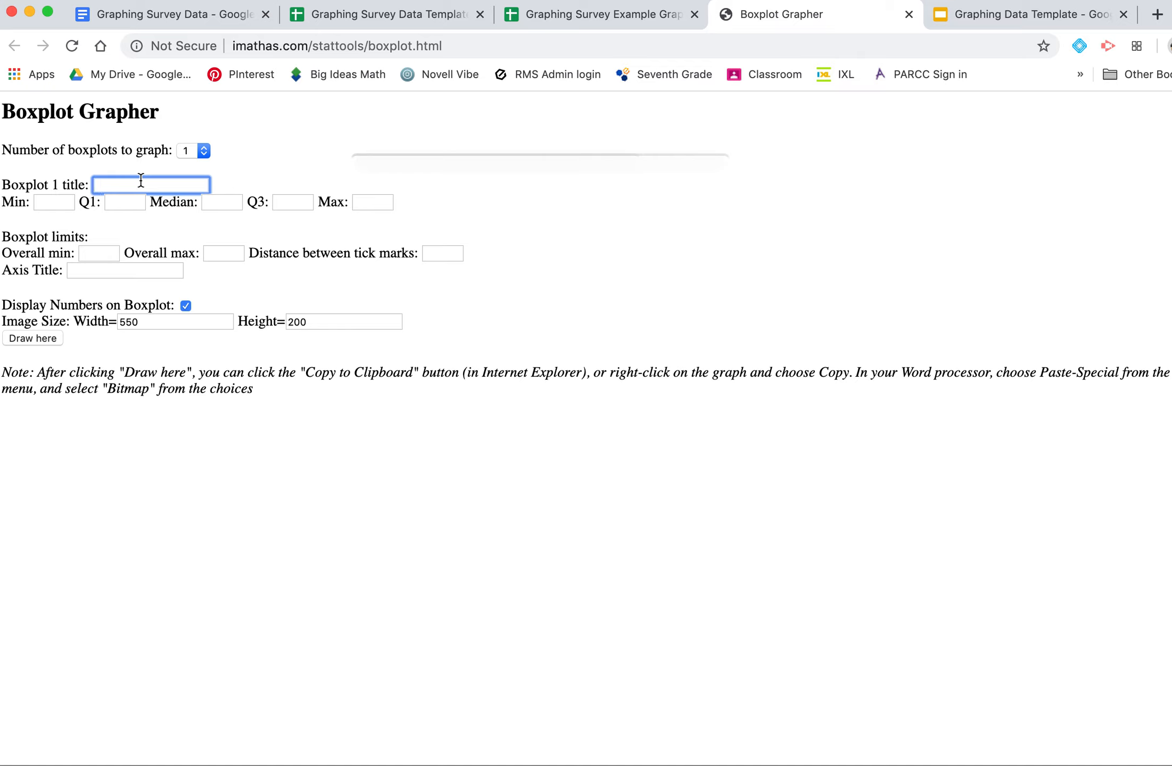
text(Minutes speant Reading)
click(142, 186)
key(BackSpace)
text(S)
click(64, 212)
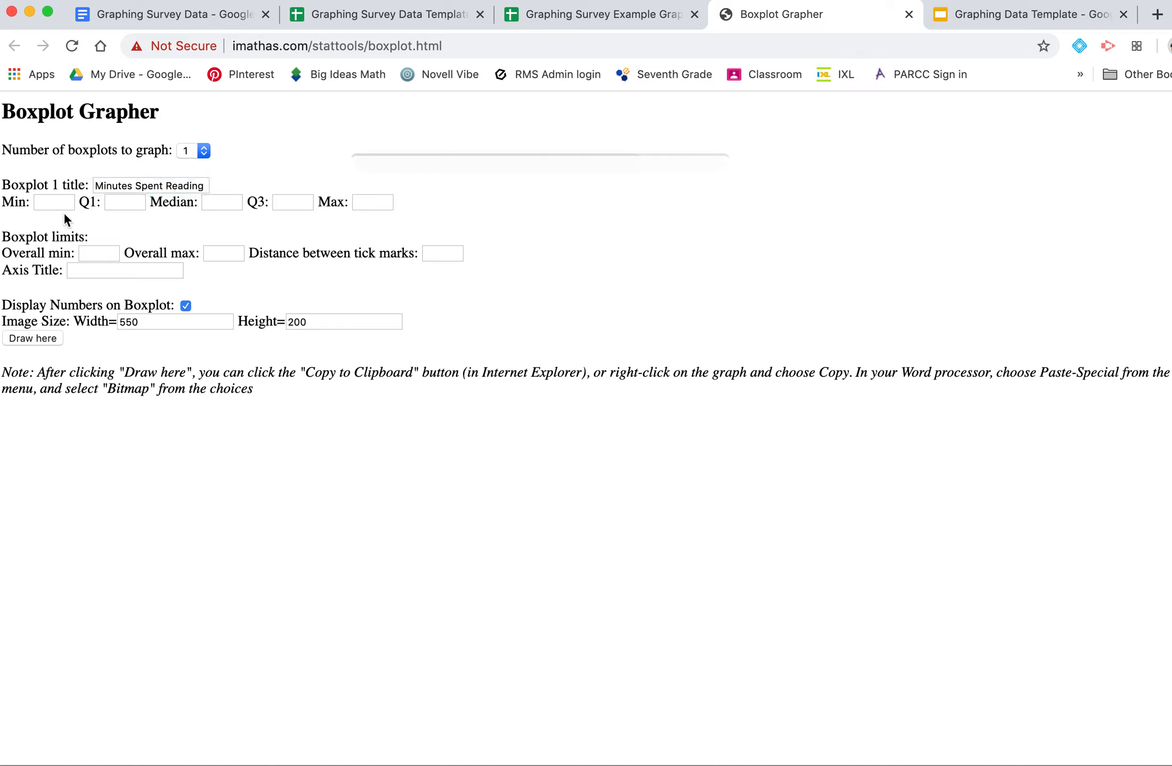
Step: Enter the boxplot's five-number summary: Min 2, Q1 4, Median 5, Q3 8.5 and Max 27
click(64, 206)
text(2)
click(125, 206)
text(4)
click(226, 206)
text(5)
click(285, 206)
text(8.5)
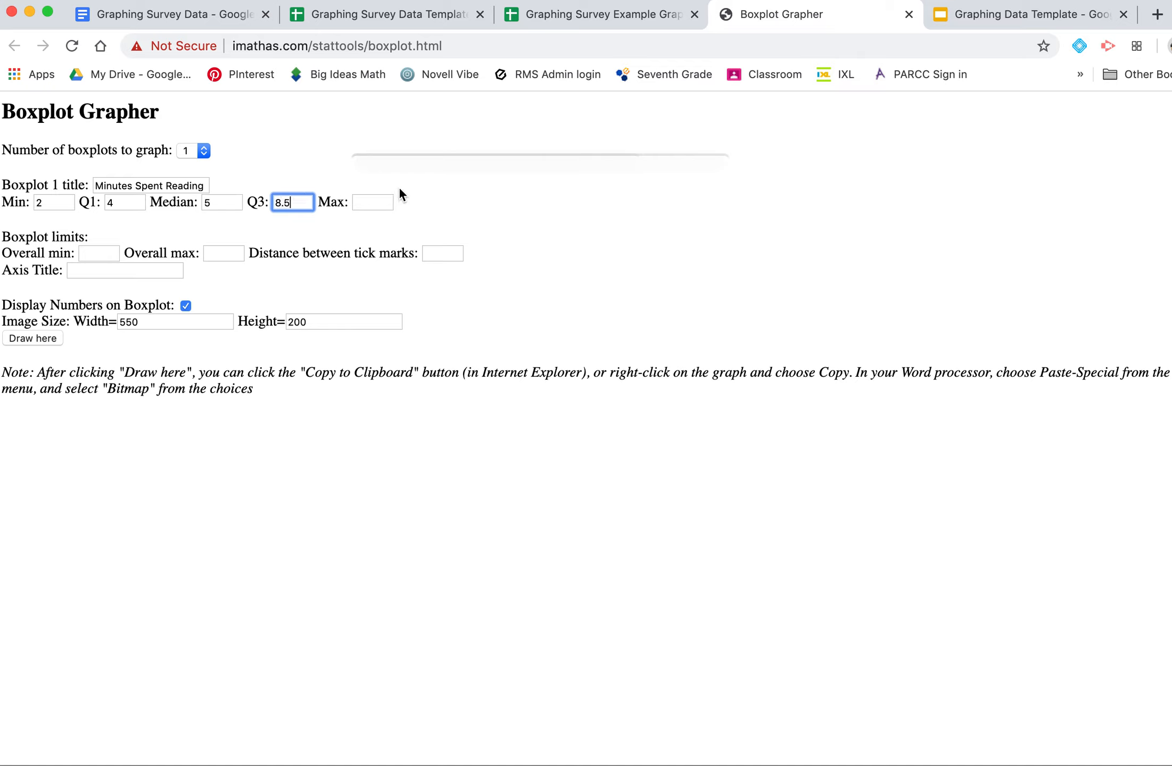
click(380, 206)
text(27)
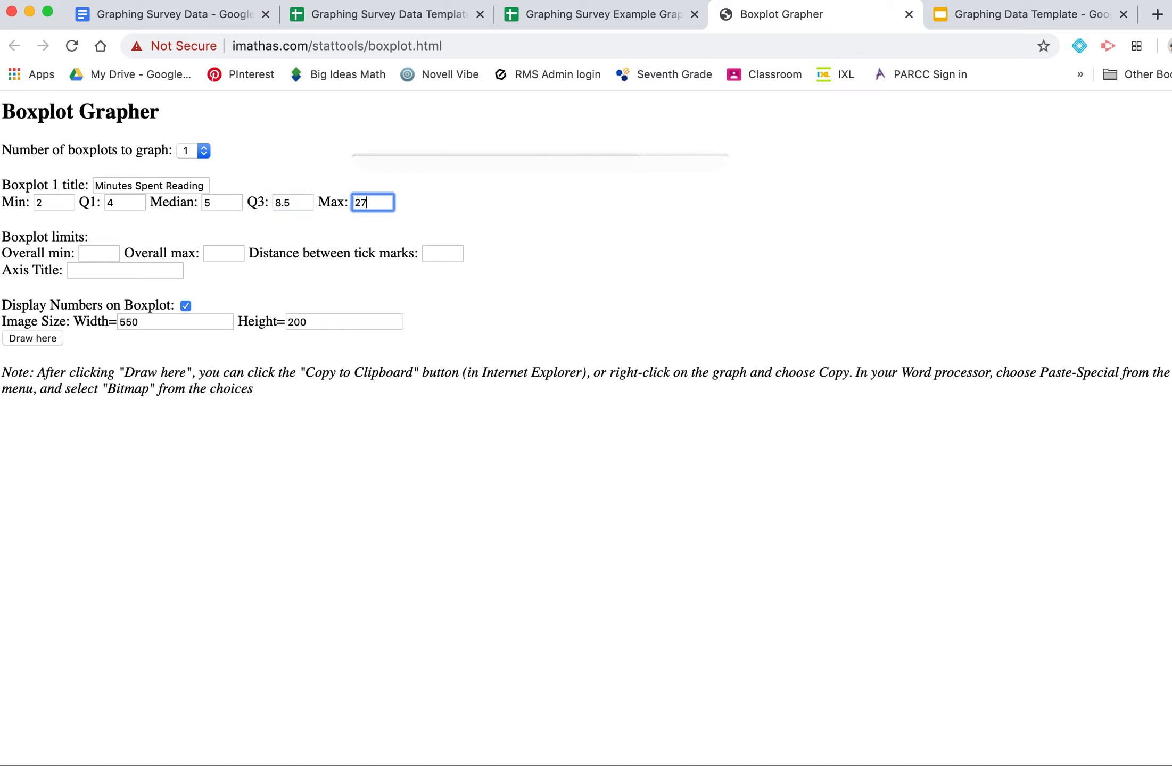
Step: Set the boxplot limits to overall min 1 and overall max 30, with a distance of 5 between tick marks
click(112, 252)
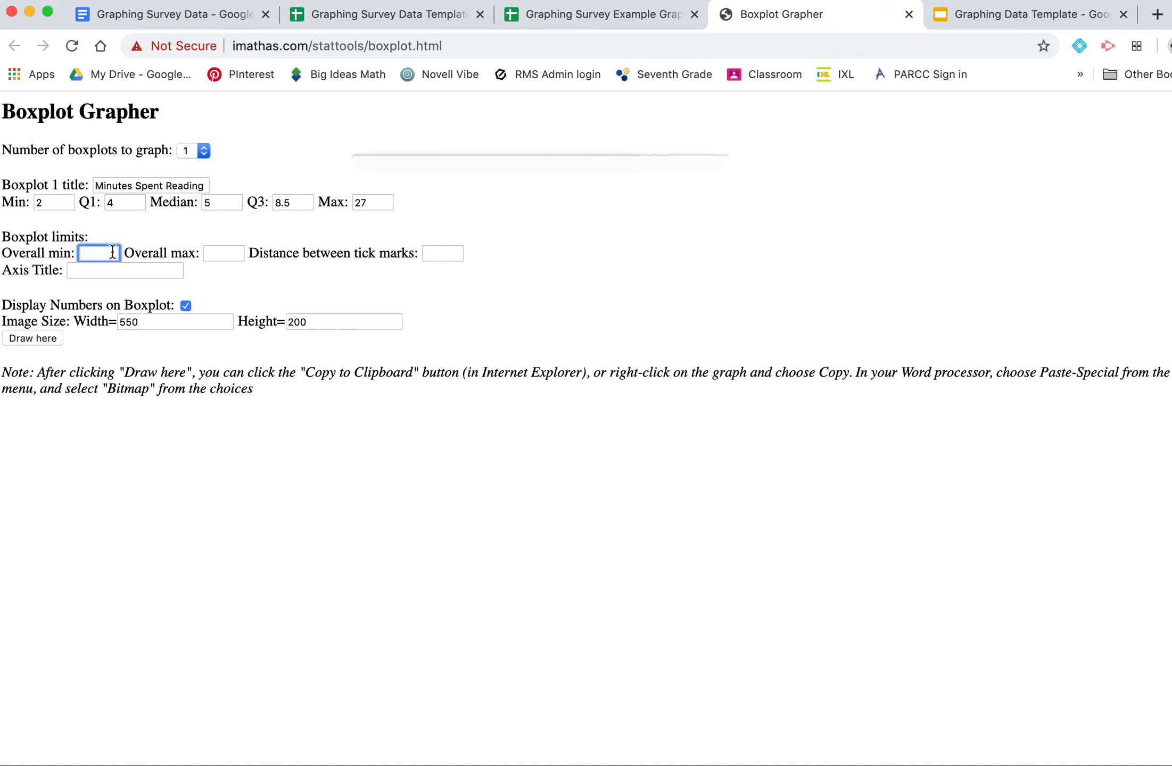
text(1)
click(228, 255)
text(30)
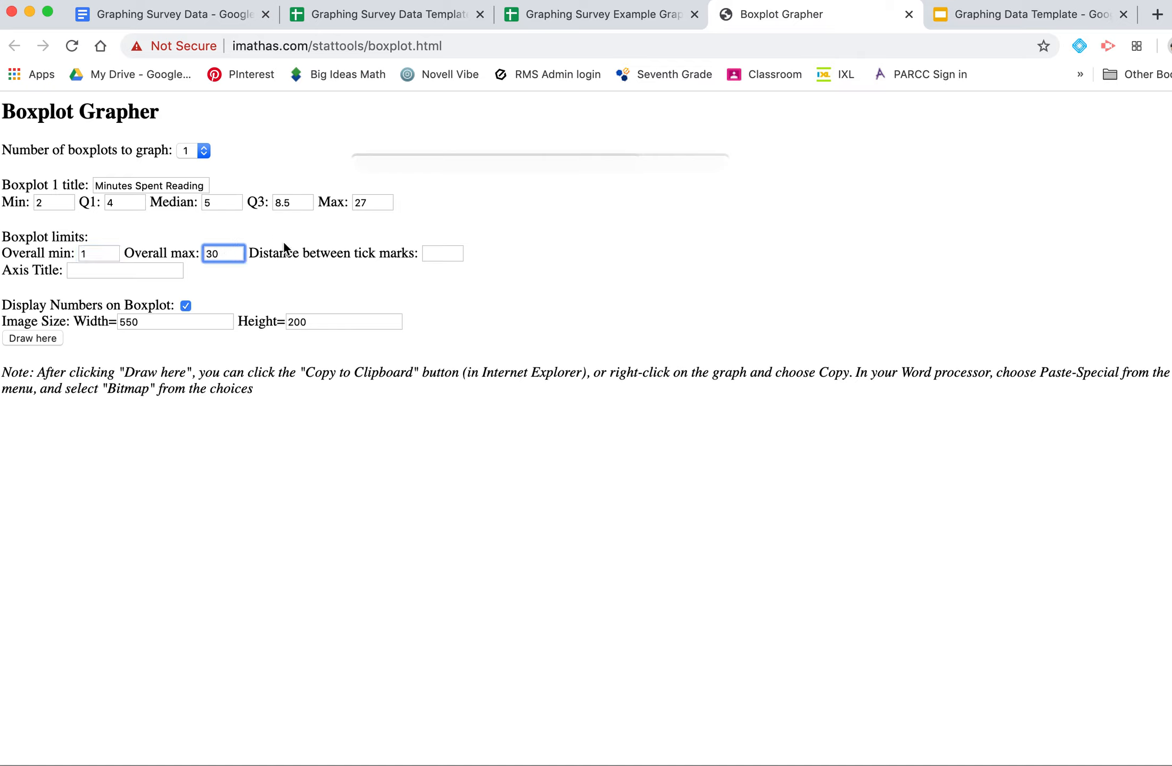
click(439, 255)
text(5)
click(457, 284)
Step: Set the boxplot's axis title to "Minutes Spent Reading" and draw the graph on the page
click(102, 271)
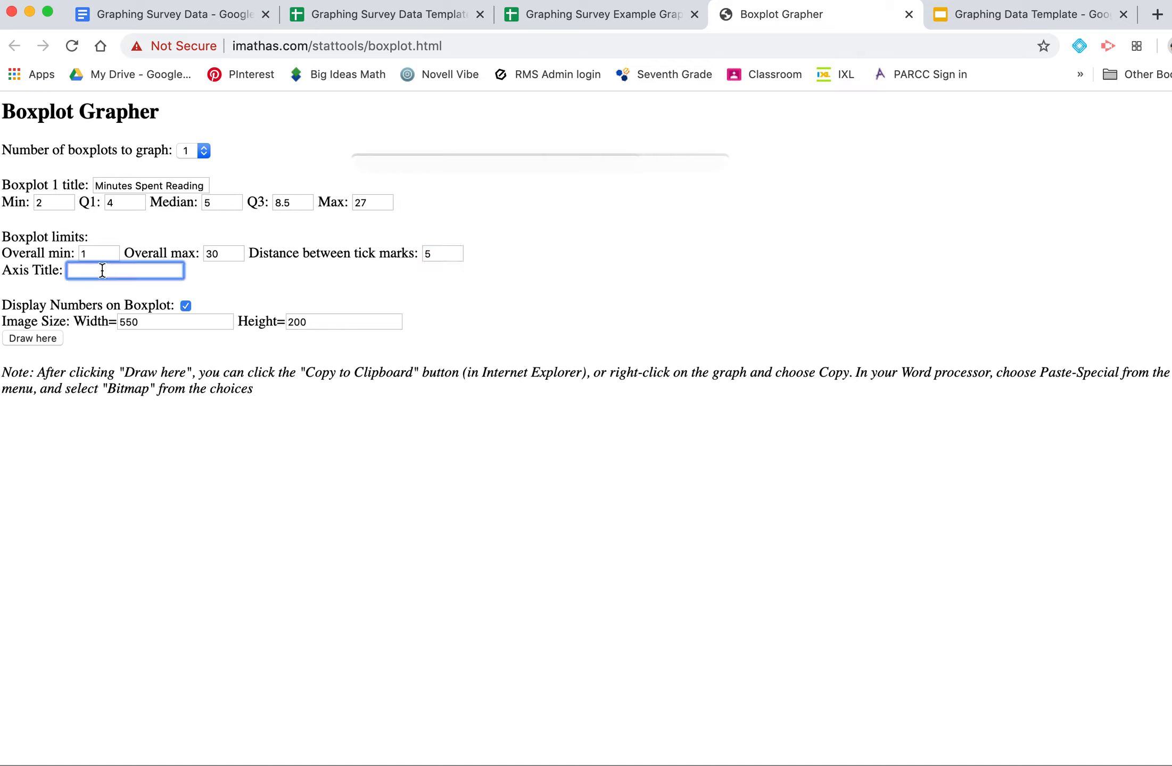
text(Minutes Spent Reading)
click(240, 275)
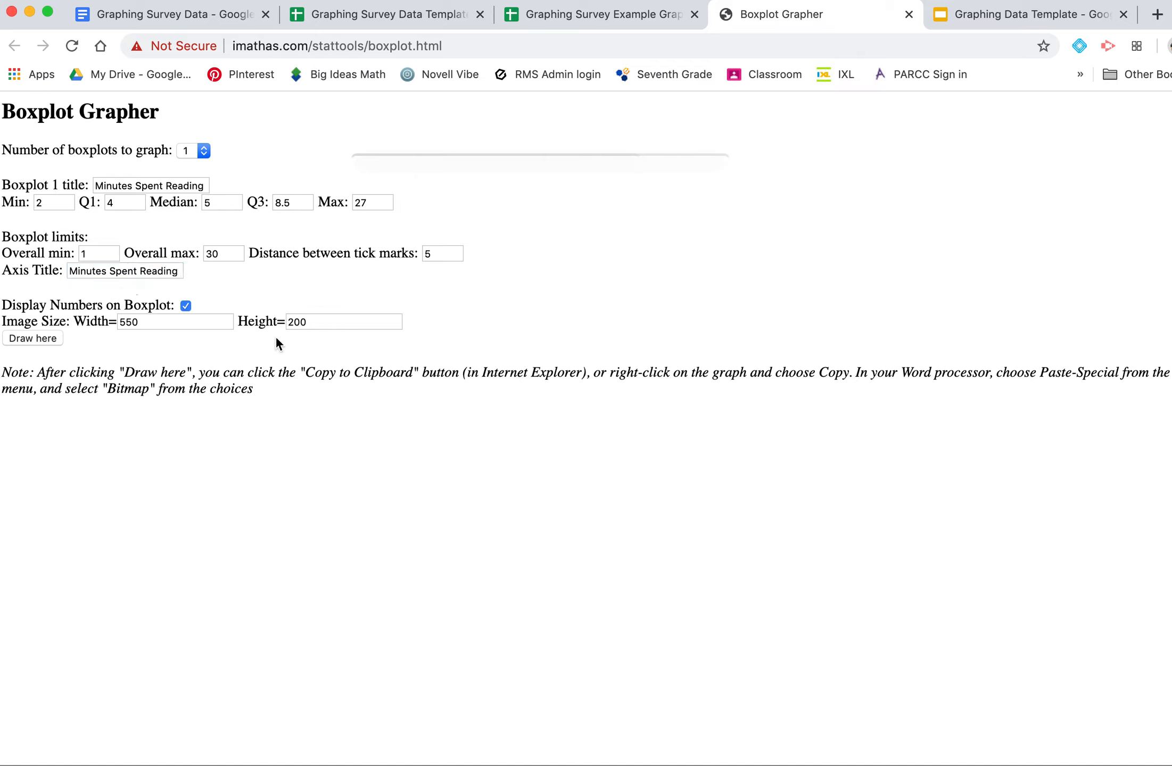
click(26, 341)
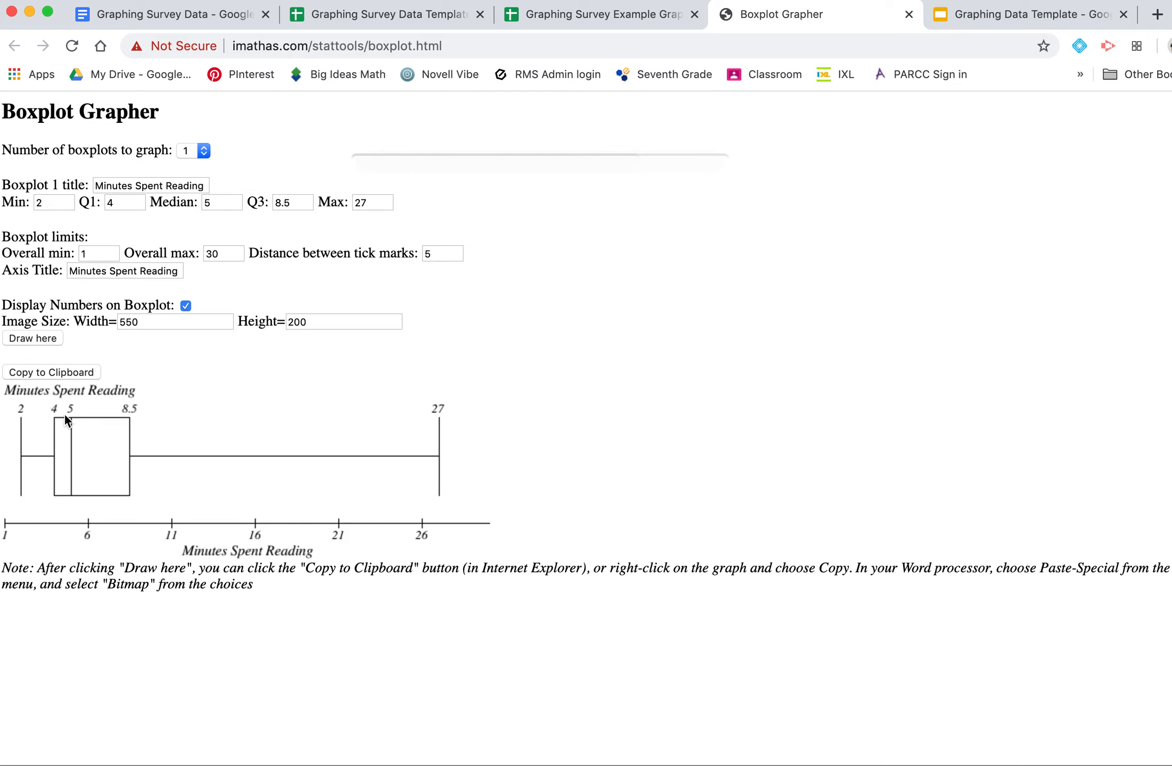
Step: Try to copy the boxplot to the clipboard and paste it unlinked onto slide 2 of the Graphing Data Template presentation
click(54, 372)
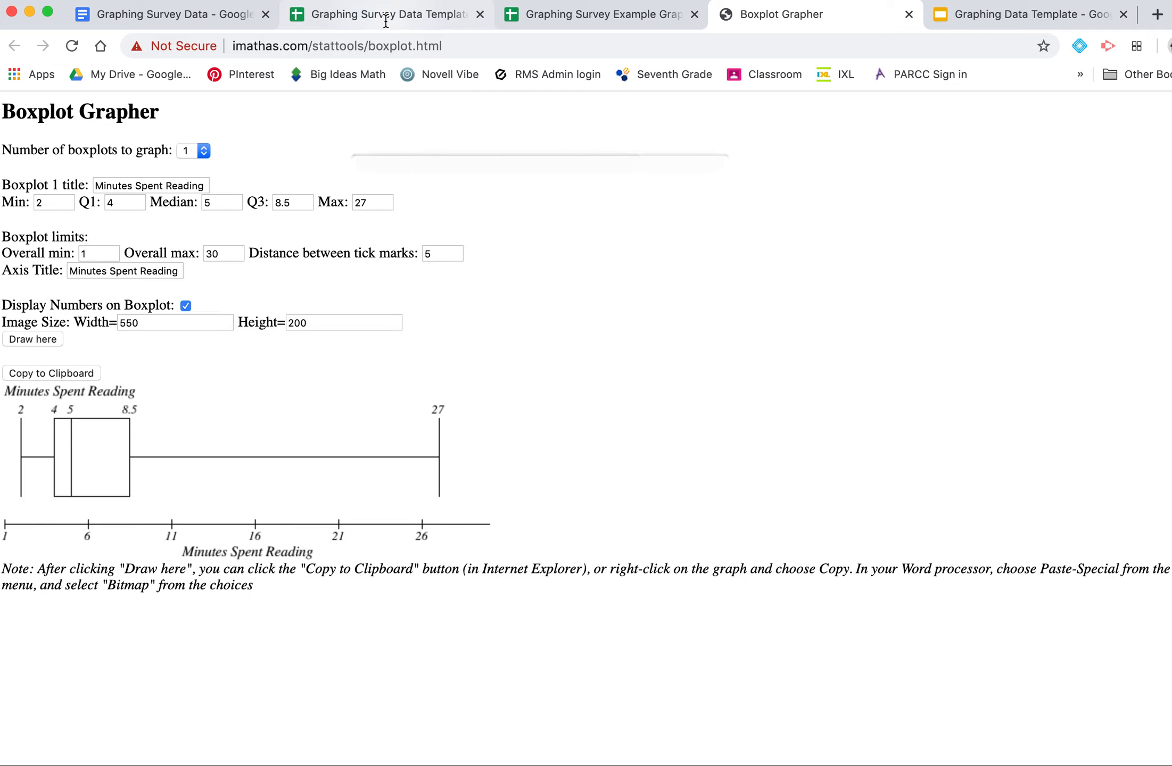
click(565, 16)
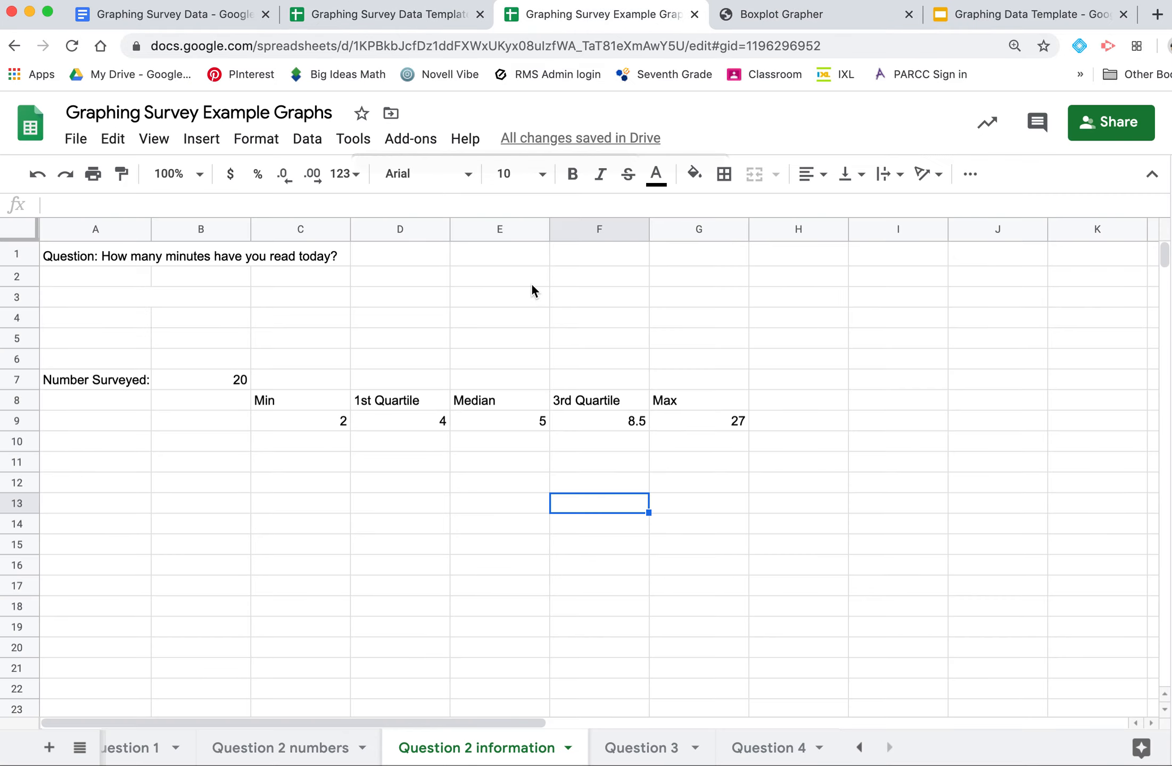
click(990, 21)
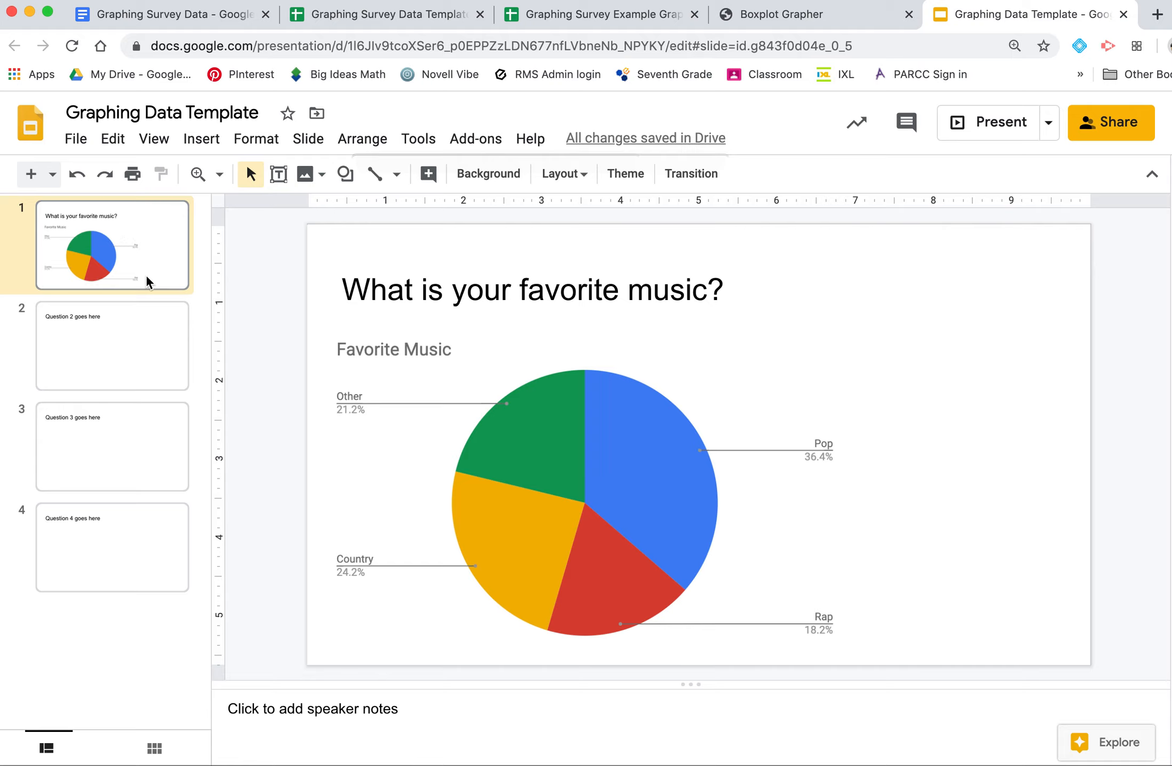
click(133, 364)
right_click(502, 437)
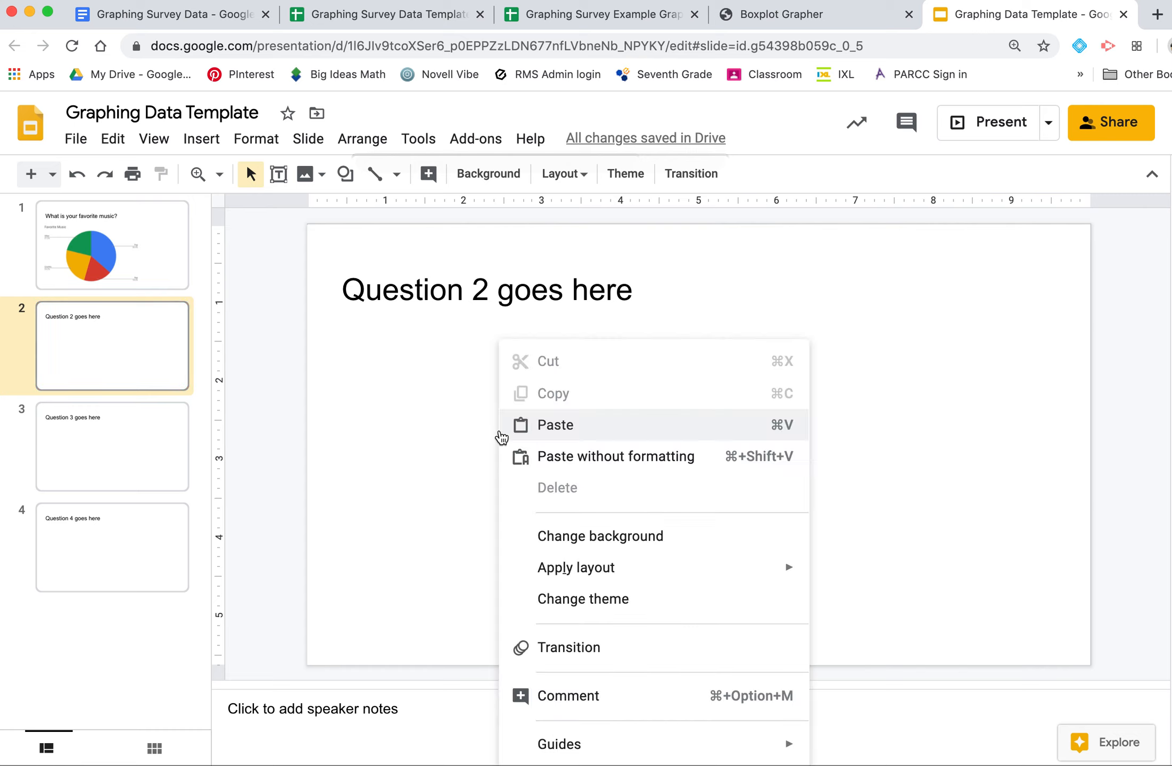
click(532, 424)
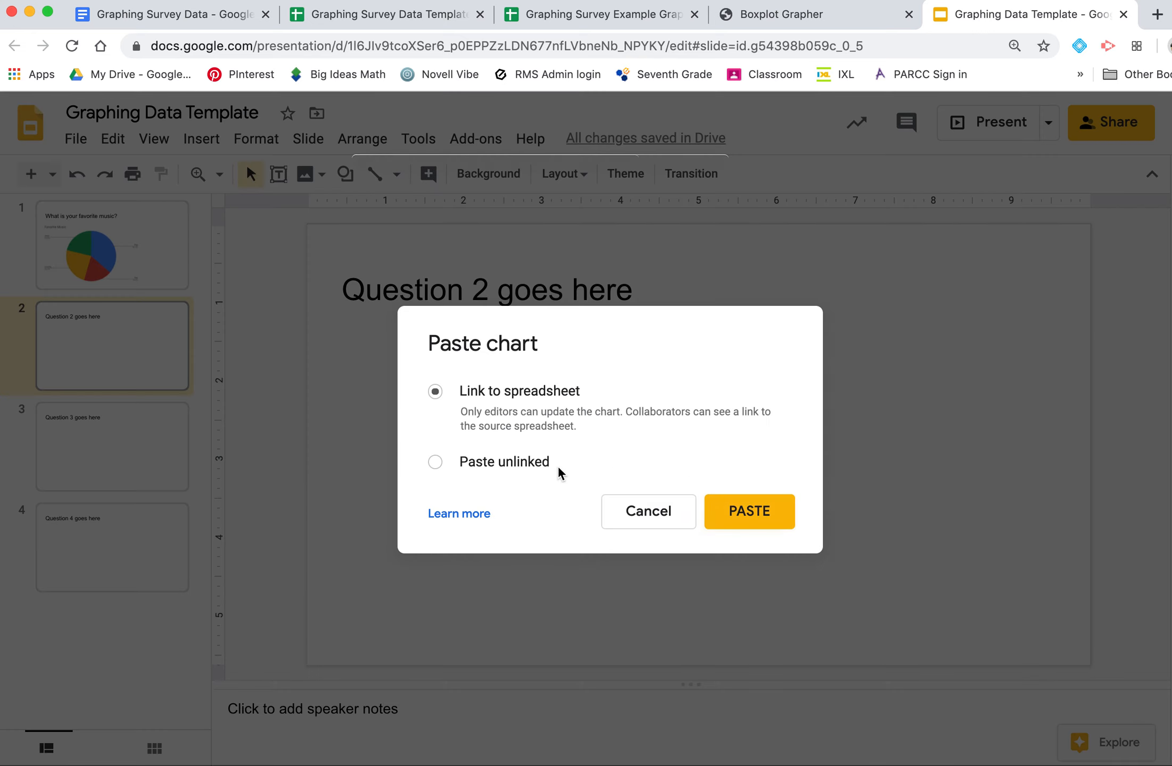
click(516, 461)
click(767, 512)
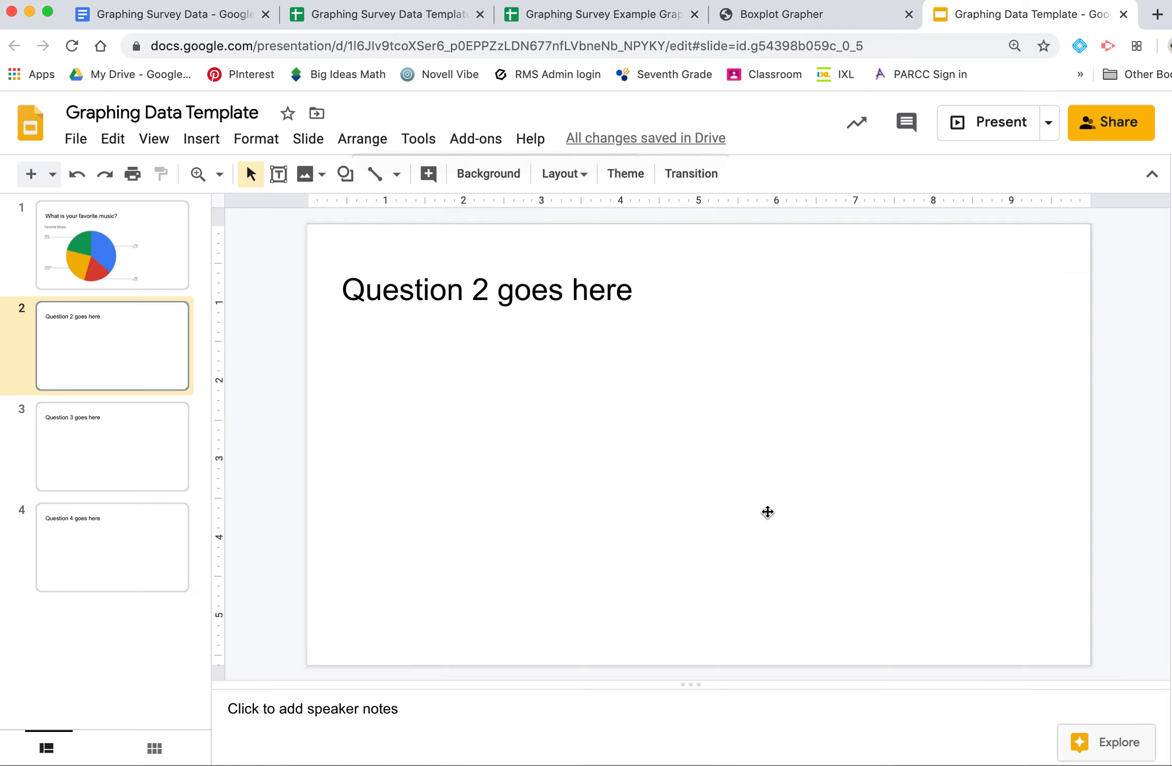
key(Delete)
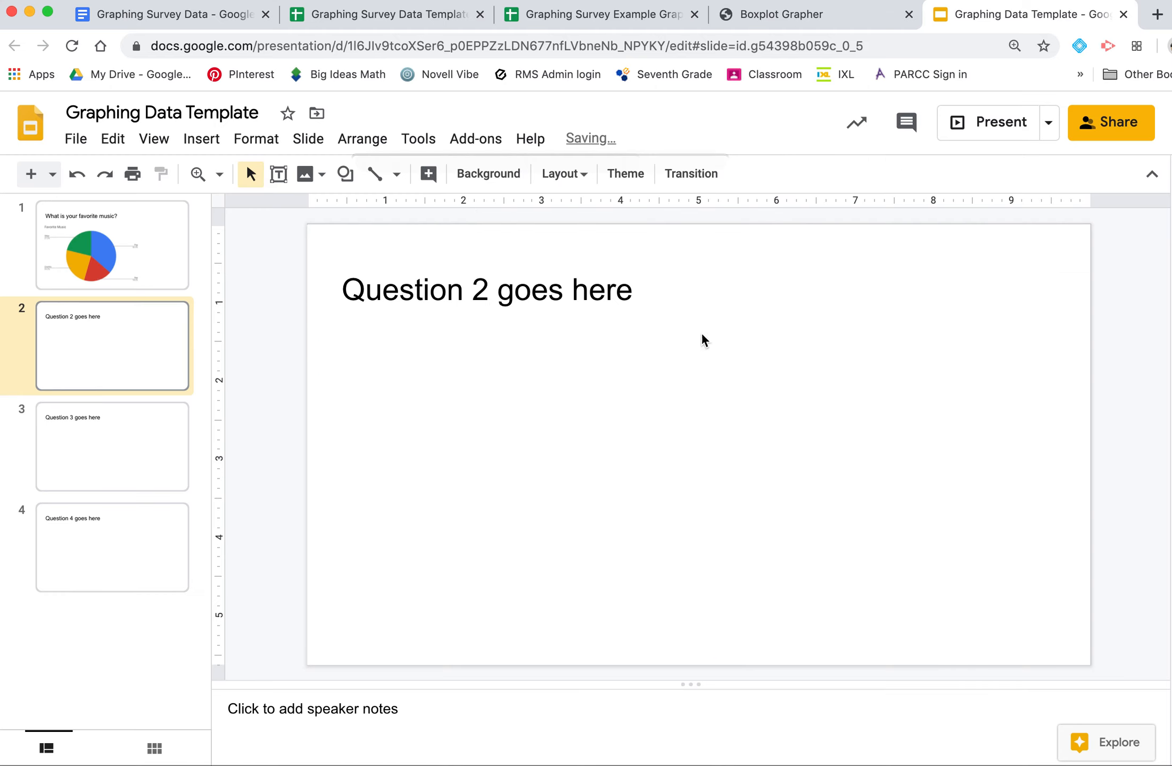
Step: Copy the drawn boxplot image from the Boxplot Grapher page and return to slide 2 of the Graphing Data Template presentation
click(784, 13)
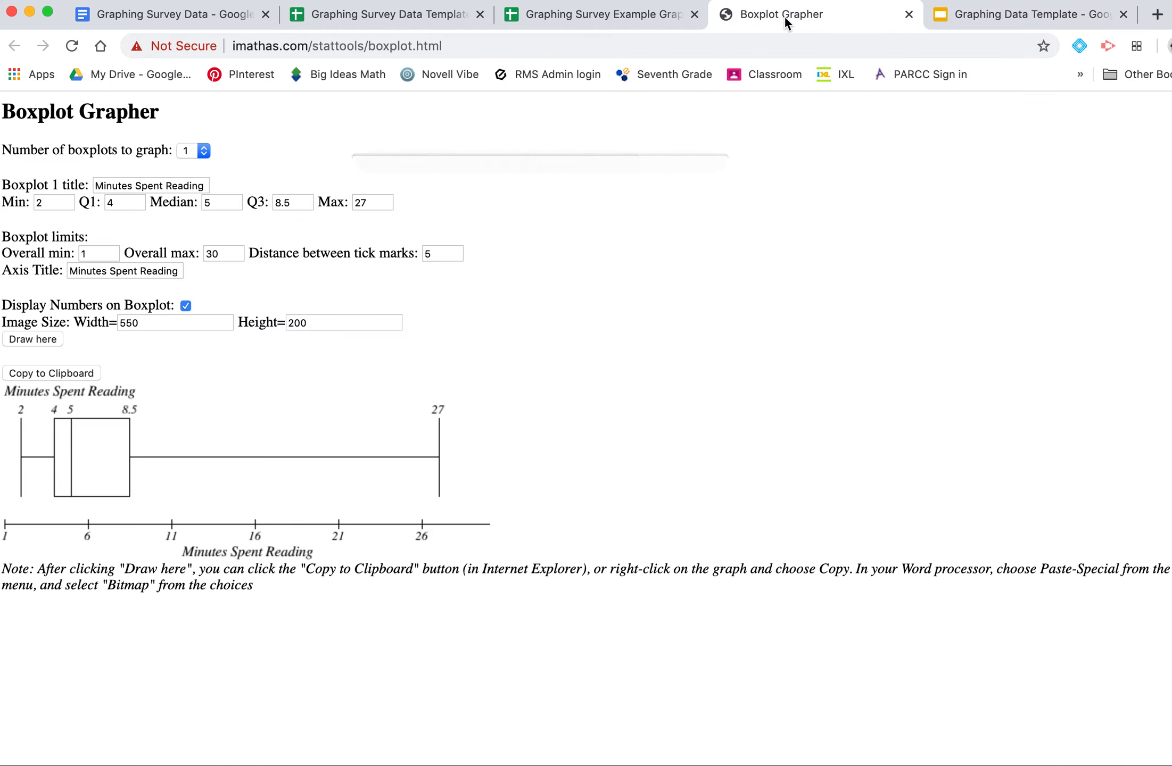
right_click(86, 439)
click(113, 481)
click(985, 18)
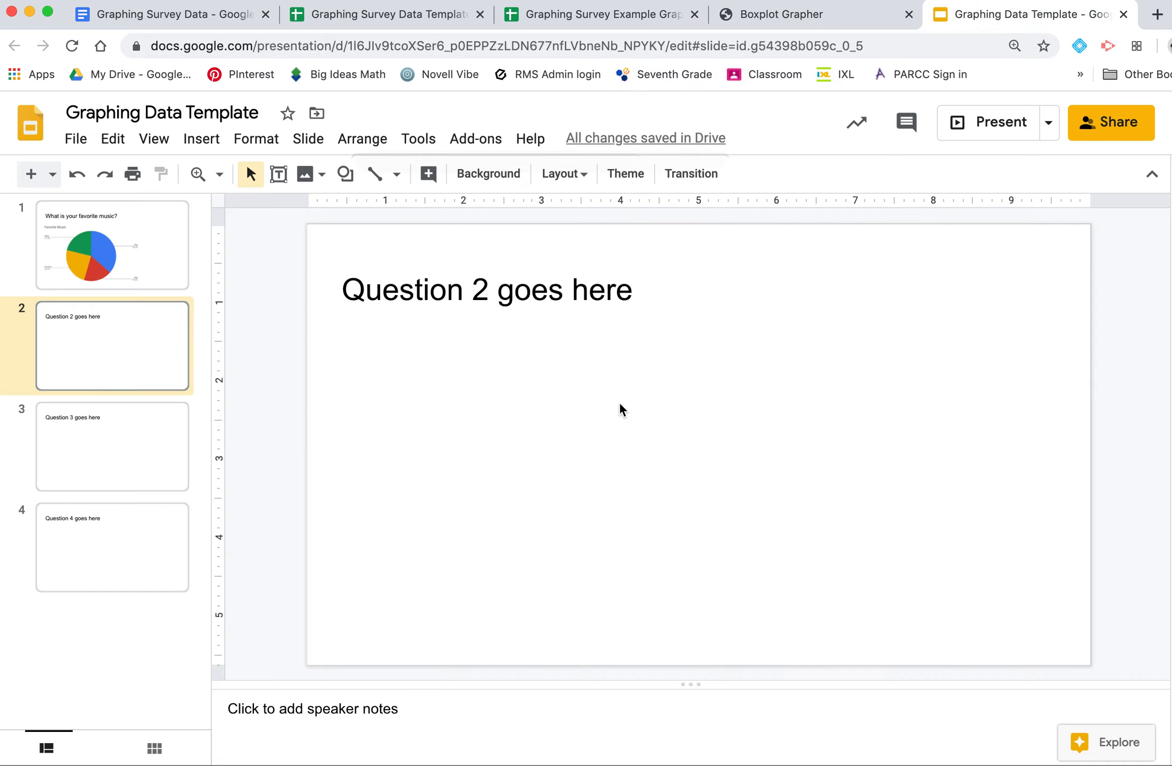